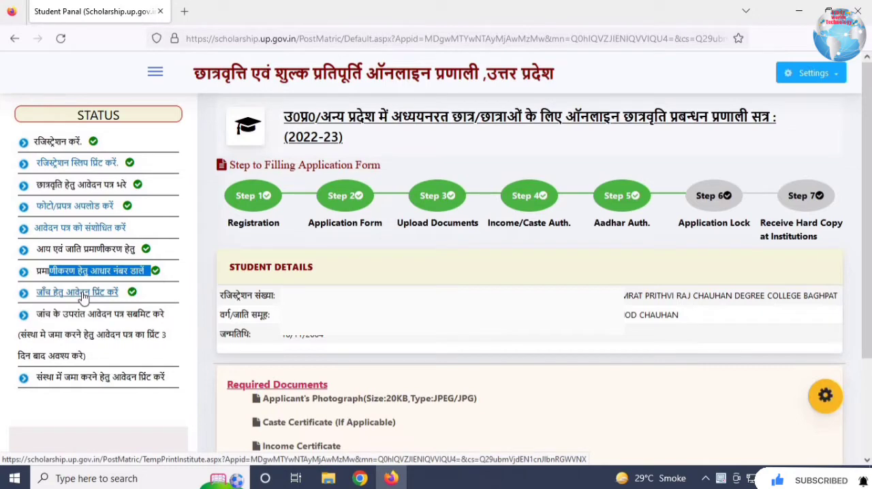
- Open the application's checking printout and print it with Microsoft Print to PDF, choosing the Pictures folder as save location
{"action": "left_click", "coordinate": [78, 293]}
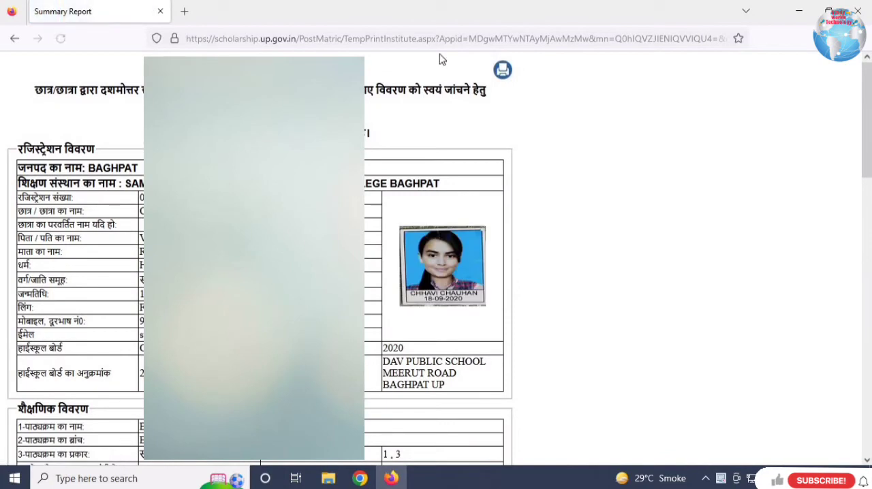
{"action": "left_click", "coordinate": [503, 72]}
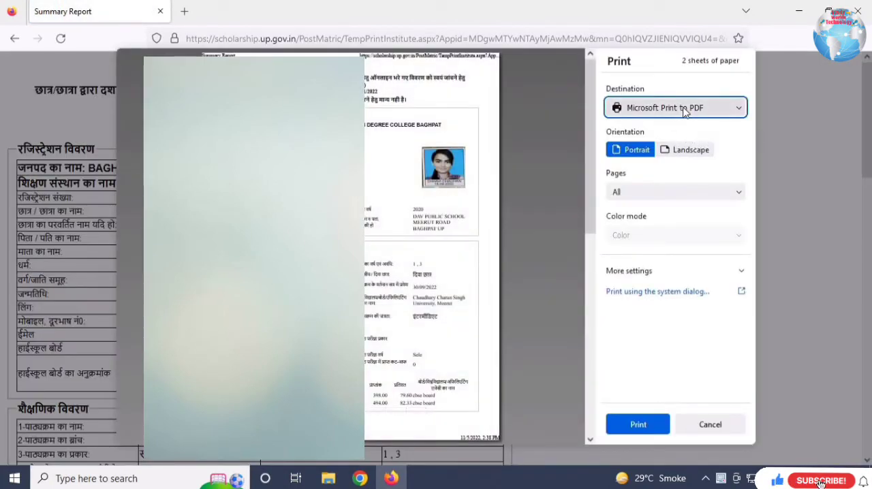
{"action": "left_click", "coordinate": [639, 425]}
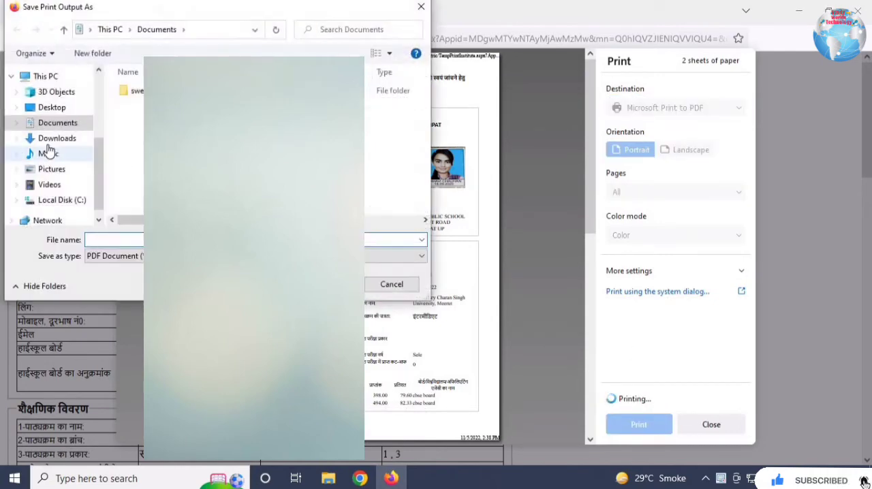
{"action": "left_click", "coordinate": [43, 169]}
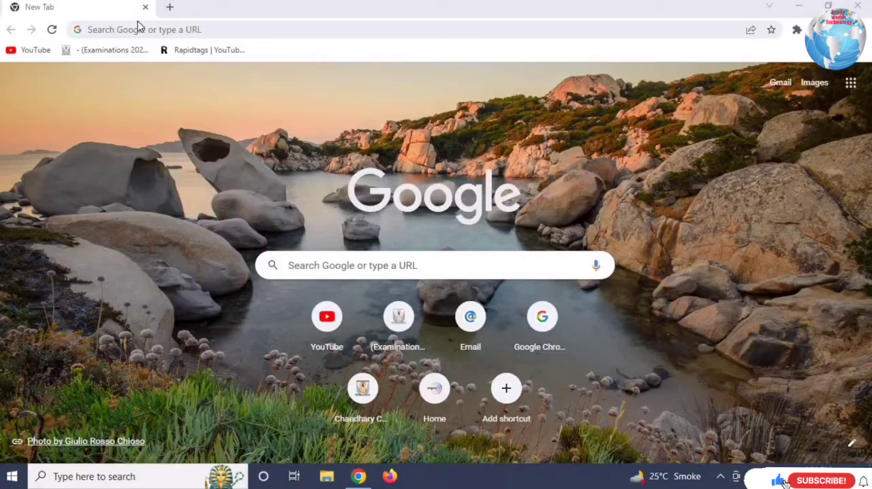
- Search the web for "up scholarship" and open the UP Scholarship - Uttar Pradesh site
{"action": "left_click", "coordinate": [138, 24]}
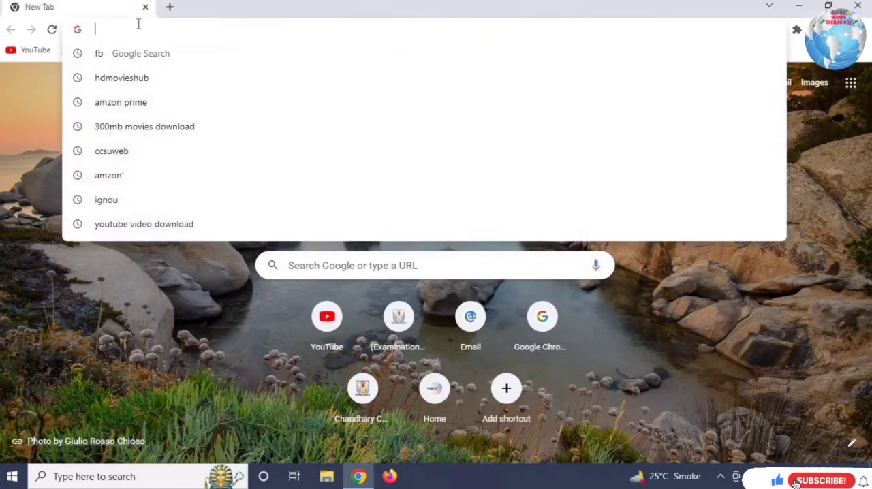
{"action": "type", "text": "up s"}
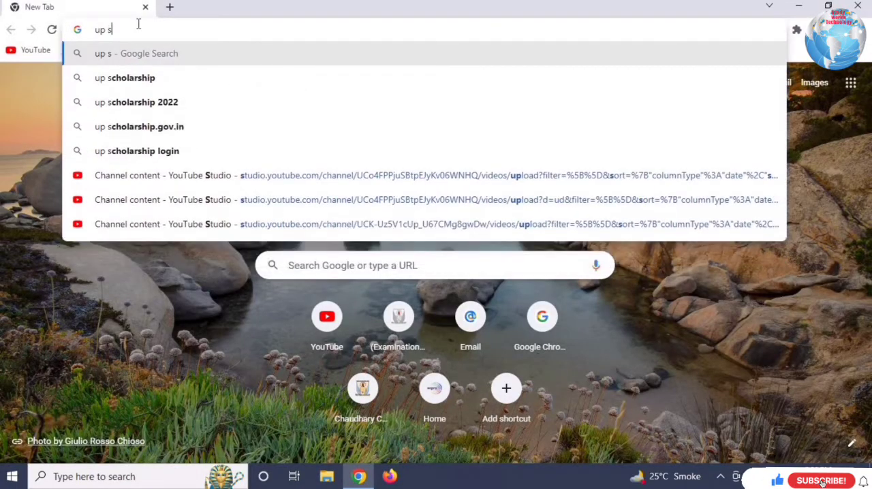
{"action": "type", "text": "chol"}
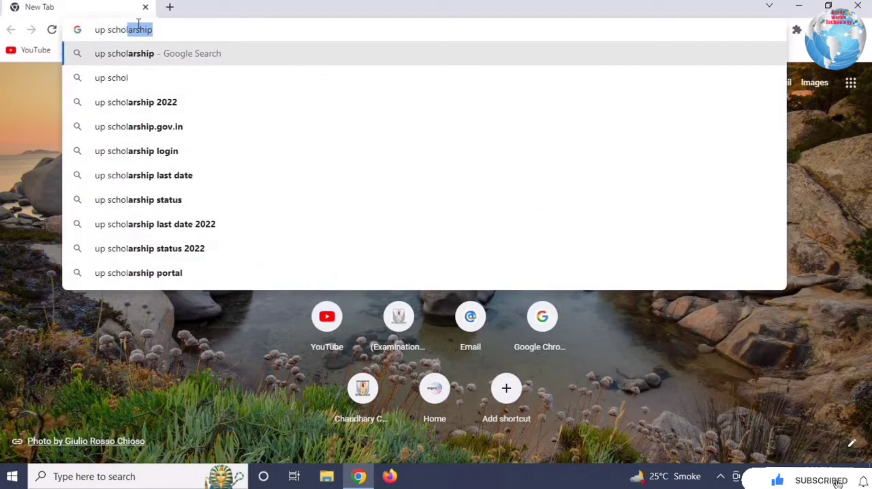
{"action": "left_click", "coordinate": [155, 53]}
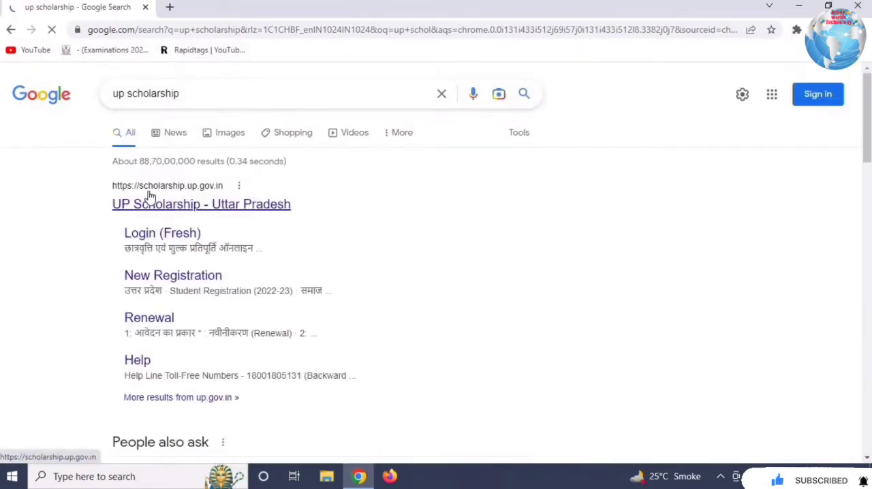
{"action": "left_click", "coordinate": [176, 215]}
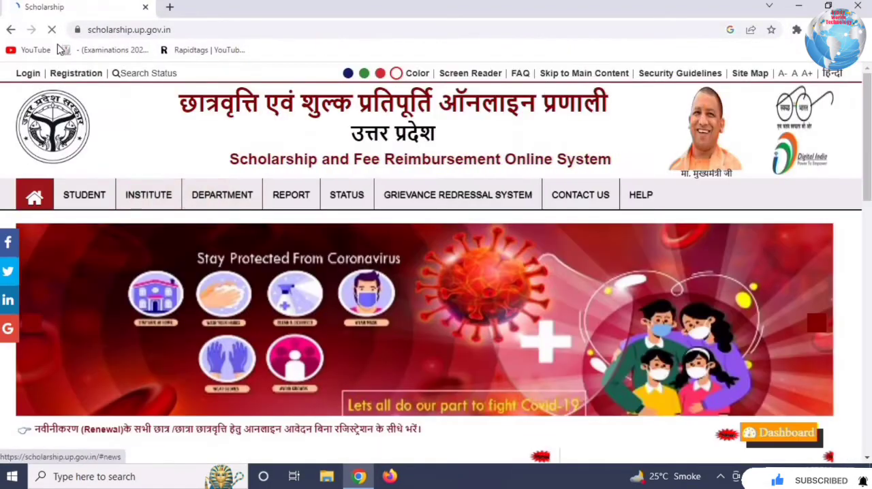
- Look over the scholarship portal's home page and open the student Registration page
{"action": "left_click_drag", "start_coordinate": [180, 102], "coordinate": [533, 169]}
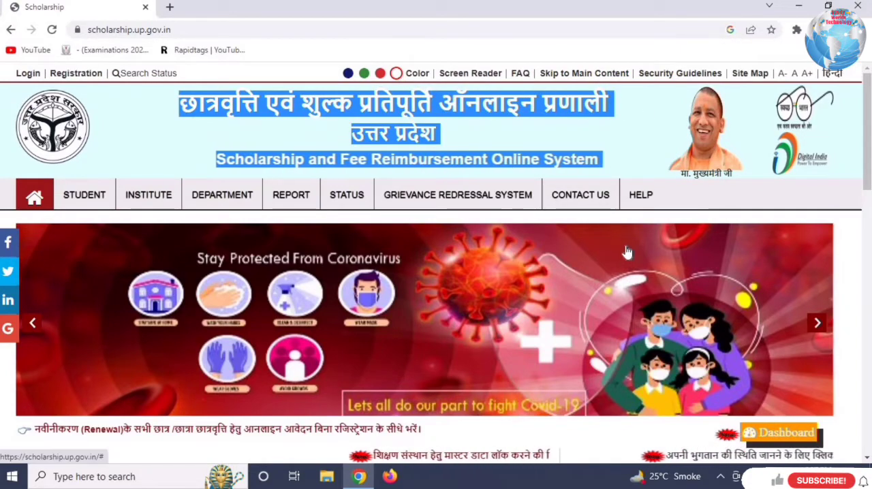
{"action": "scroll", "coordinate": [616, 234], "scroll_direction": "down", "scroll_amount": 9}
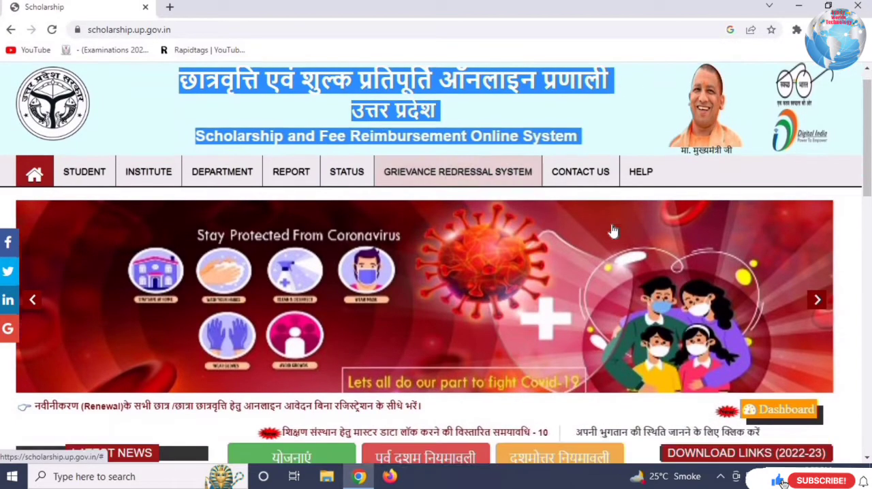
{"action": "scroll", "coordinate": [571, 318], "scroll_direction": "up", "scroll_amount": 9}
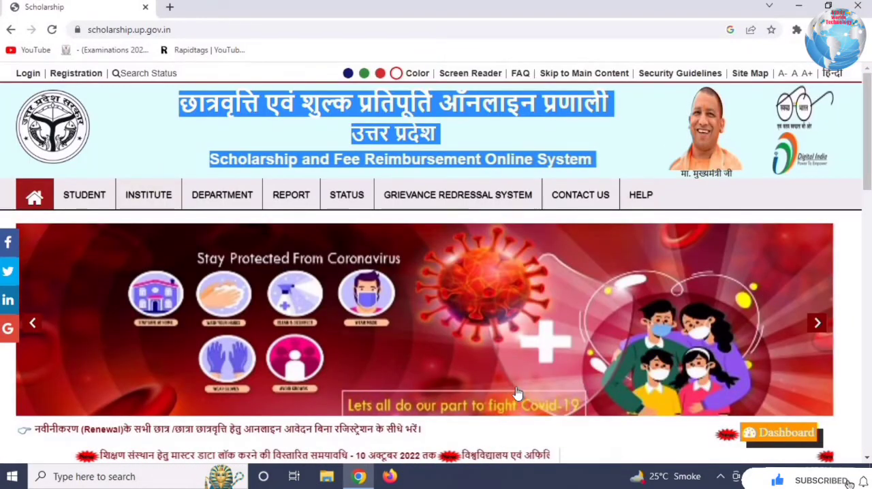
{"action": "scroll", "coordinate": [615, 215], "scroll_direction": "down", "scroll_amount": 2}
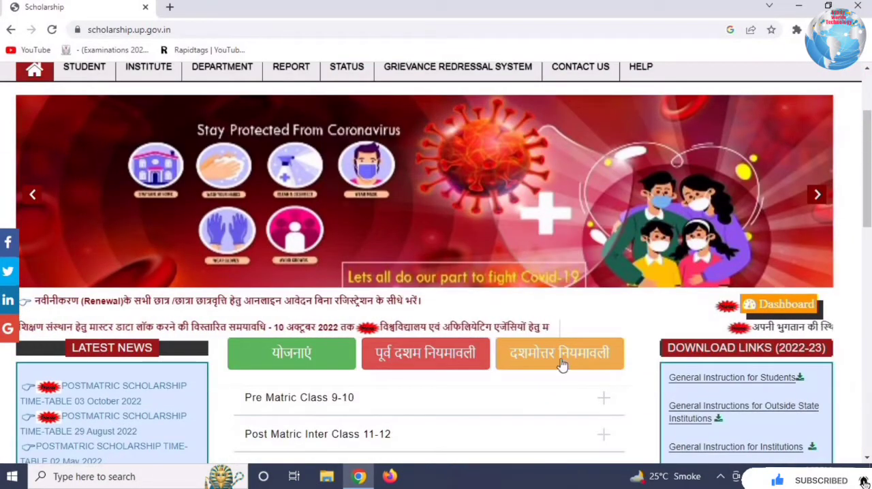
{"action": "scroll", "coordinate": [563, 363], "scroll_direction": "down", "scroll_amount": 2}
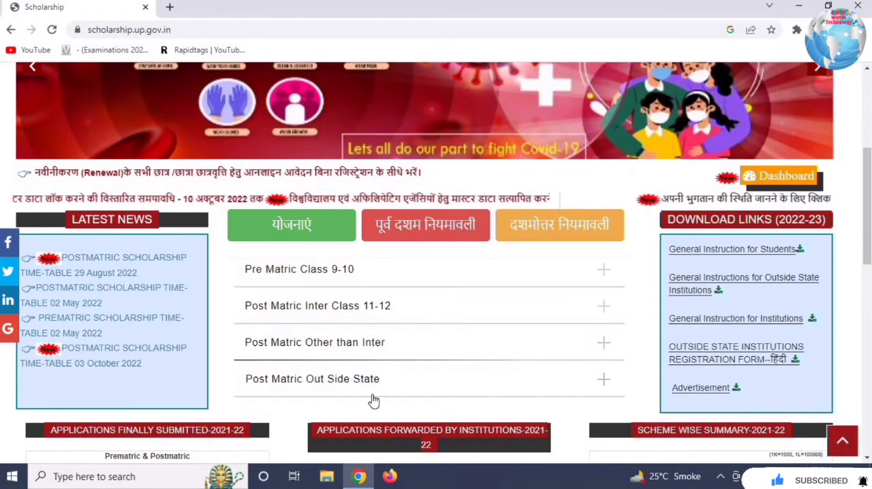
{"action": "scroll", "coordinate": [399, 394], "scroll_direction": "up", "scroll_amount": 1}
{"action": "scroll", "coordinate": [398, 394], "scroll_direction": "up", "scroll_amount": 3}
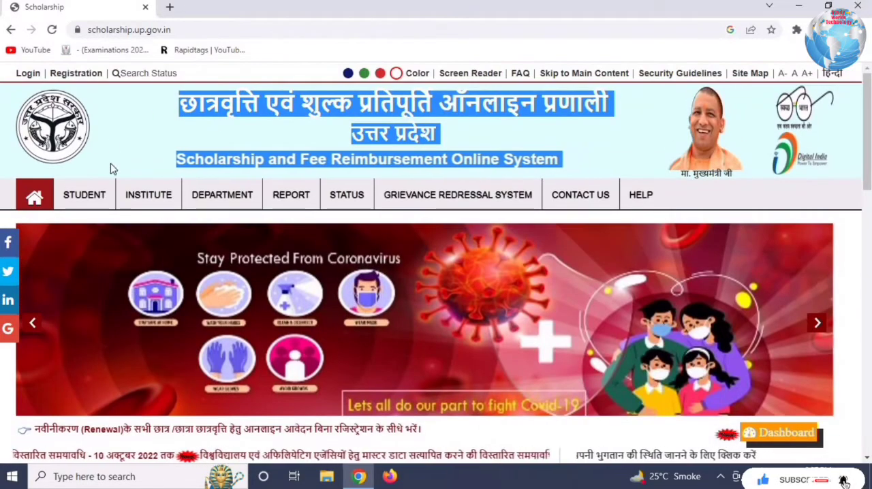
{"action": "mouse_move", "coordinate": [84, 202]}
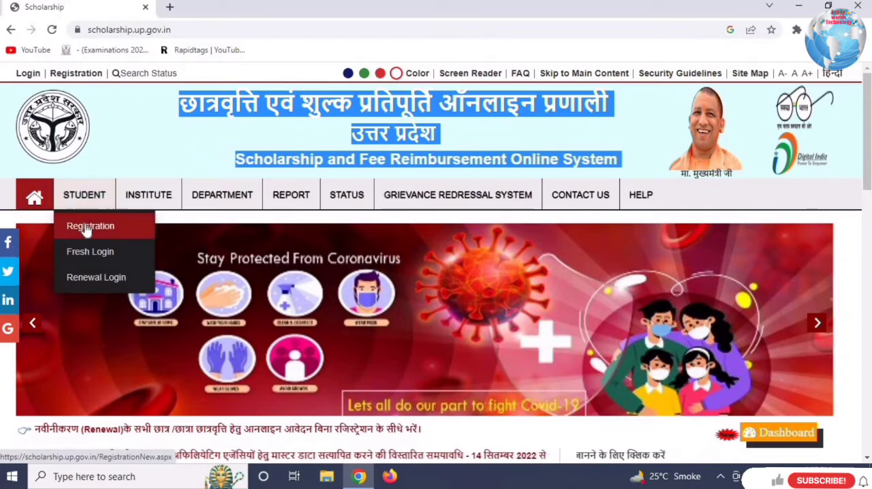
{"action": "left_click", "coordinate": [86, 231]}
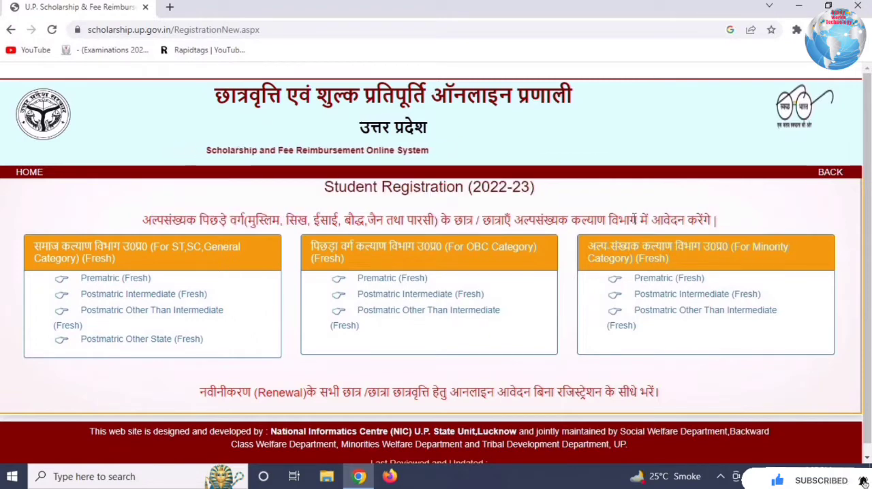
- Examine the minority applicants' notice and the ST/SC/General, OBC and Minority category headings for fresh registration
{"action": "left_click_drag", "start_coordinate": [545, 221], "coordinate": [724, 223]}
{"action": "left_click", "coordinate": [479, 218]}
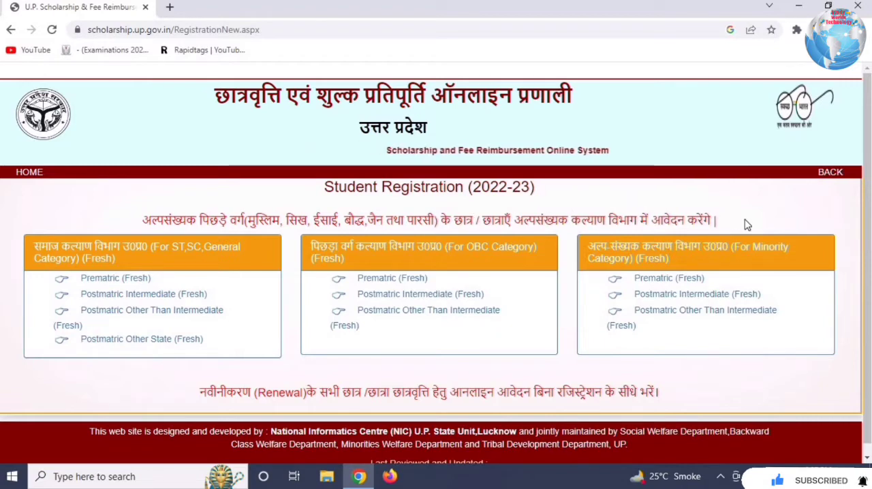
{"action": "left_click_drag", "start_coordinate": [618, 247], "coordinate": [744, 259]}
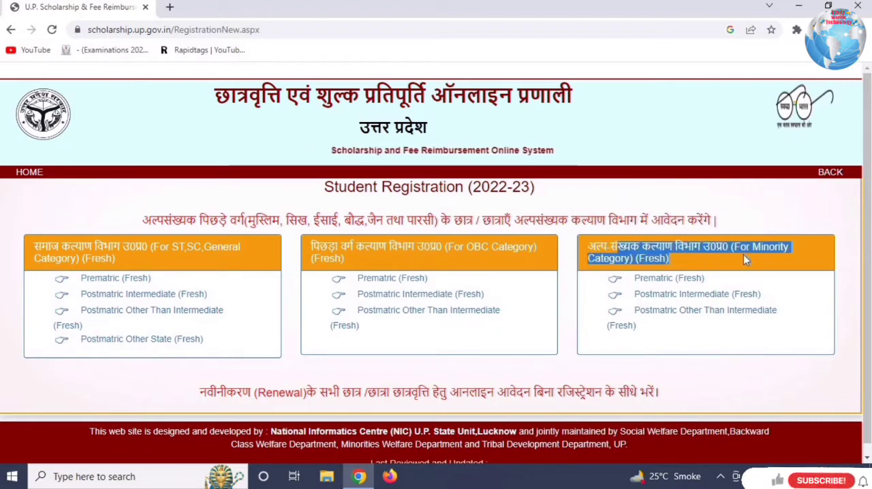
{"action": "left_click_drag", "start_coordinate": [33, 249], "coordinate": [82, 259]}
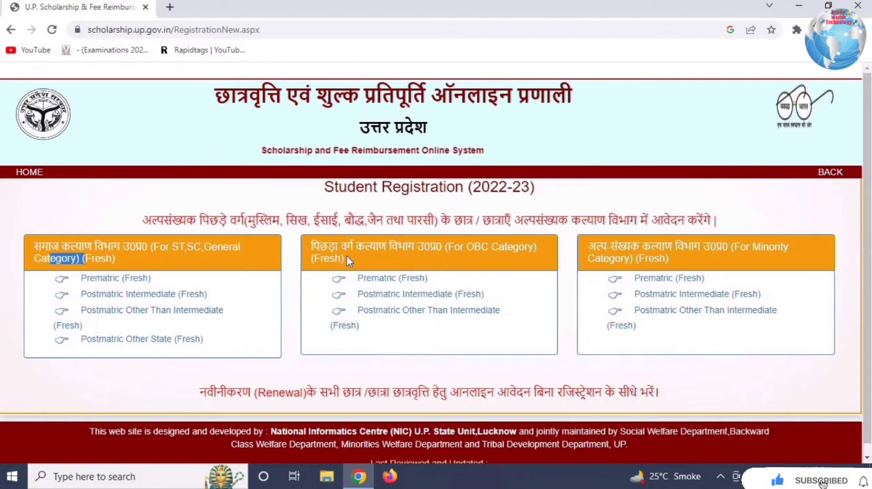
{"action": "left_click_drag", "start_coordinate": [347, 248], "coordinate": [432, 249]}
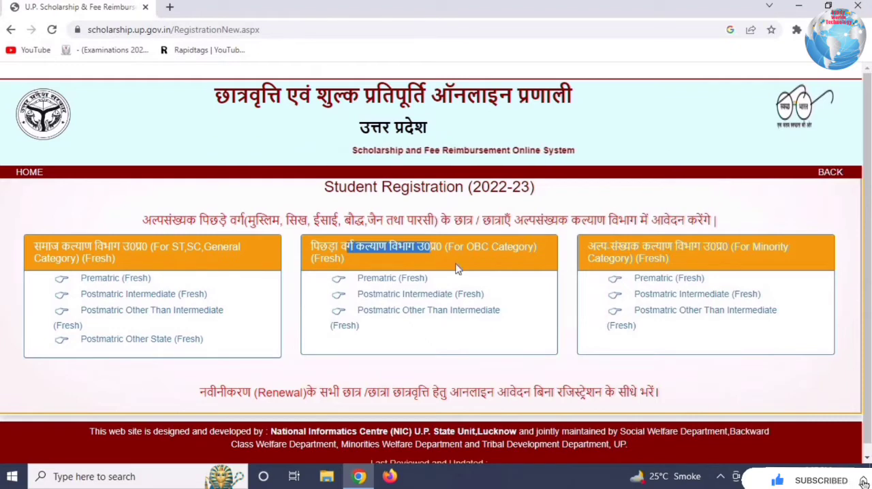
{"action": "left_click_drag", "start_coordinate": [315, 259], "coordinate": [348, 264]}
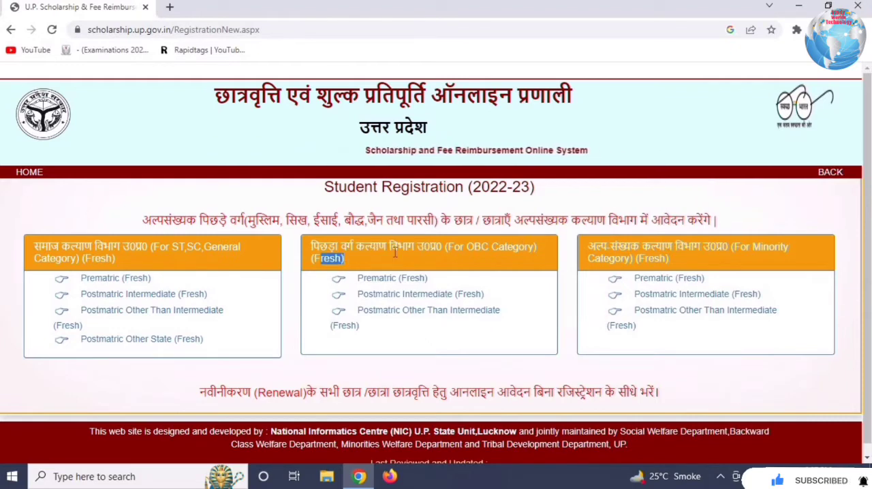
{"action": "left_click_drag", "start_coordinate": [642, 247], "coordinate": [709, 263]}
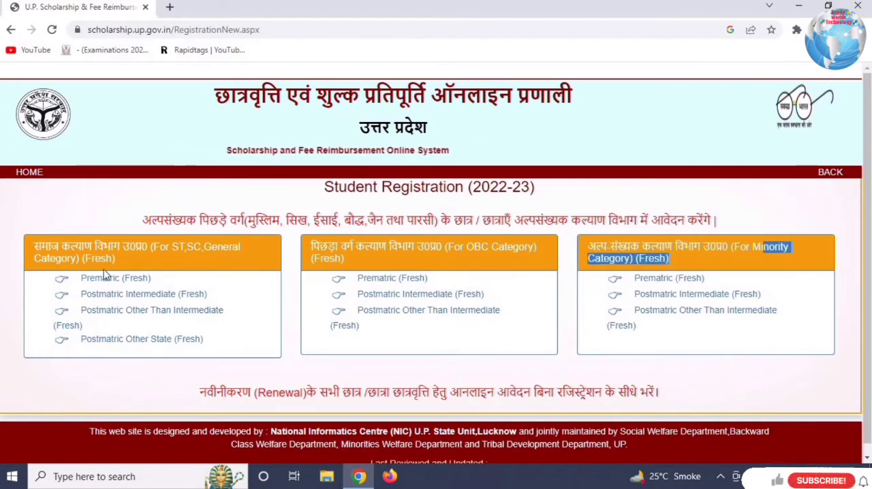
{"action": "left_click_drag", "start_coordinate": [154, 247], "coordinate": [213, 247]}
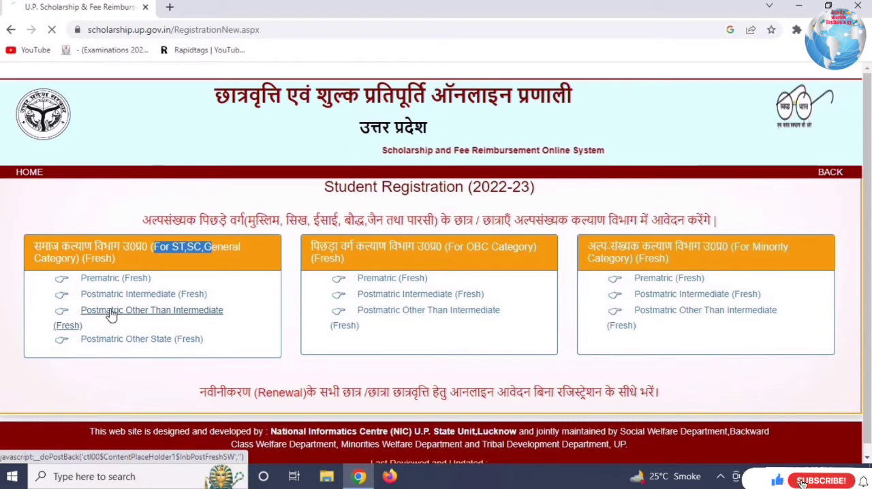
- Open the Postmatric Other Than Intermediate (Fresh) form for ST, SC, General category and set the district to Baghpat
{"action": "left_click", "coordinate": [130, 315]}
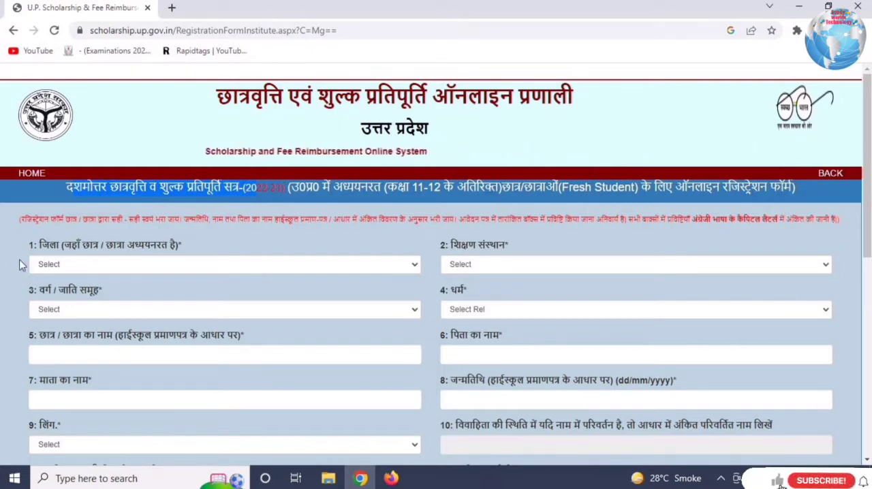
{"action": "left_click", "coordinate": [80, 267]}
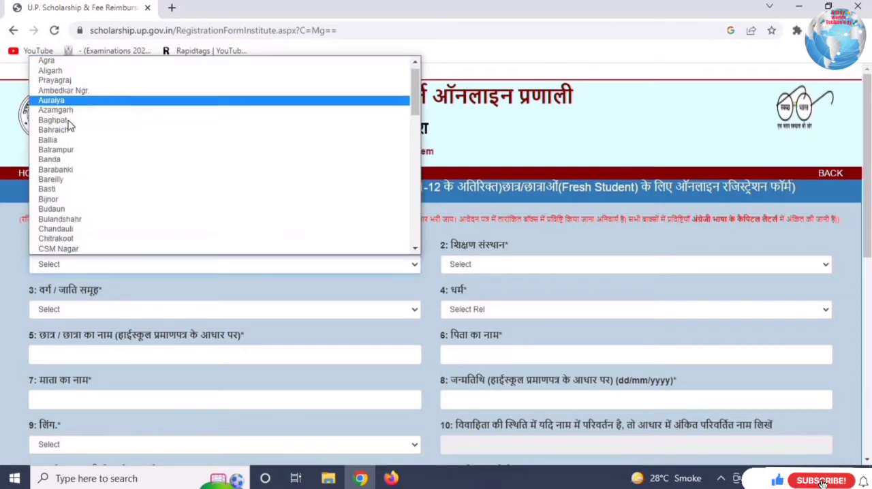
{"action": "left_click", "coordinate": [69, 125]}
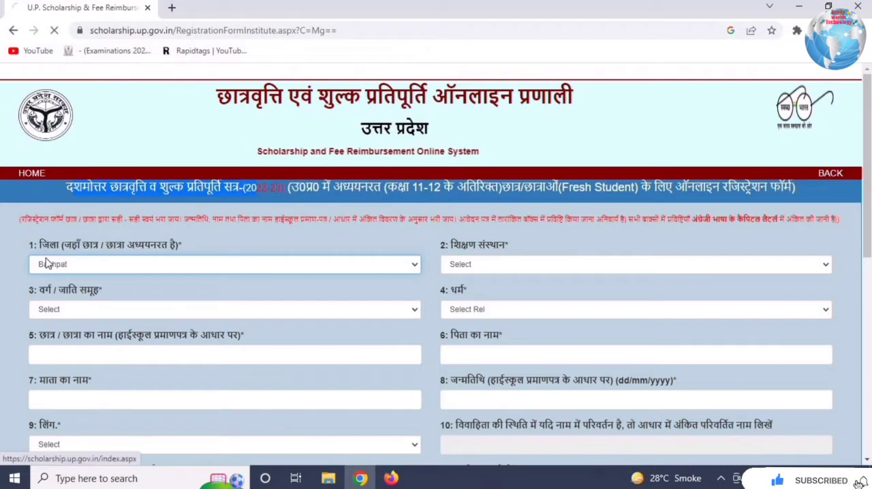
- Set the institution to SAMRAT PRITHVI RAJ CHAUHAN DEGREE COLLEGE BAGHPAT, the category to सामान्य वर्ग and the religion to Hindu
{"action": "left_click", "coordinate": [508, 266]}
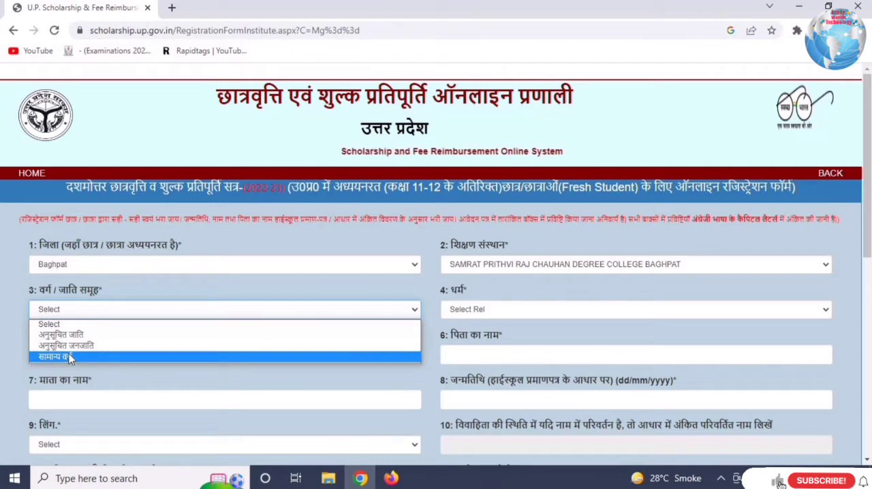
{"action": "left_click", "coordinate": [68, 354]}
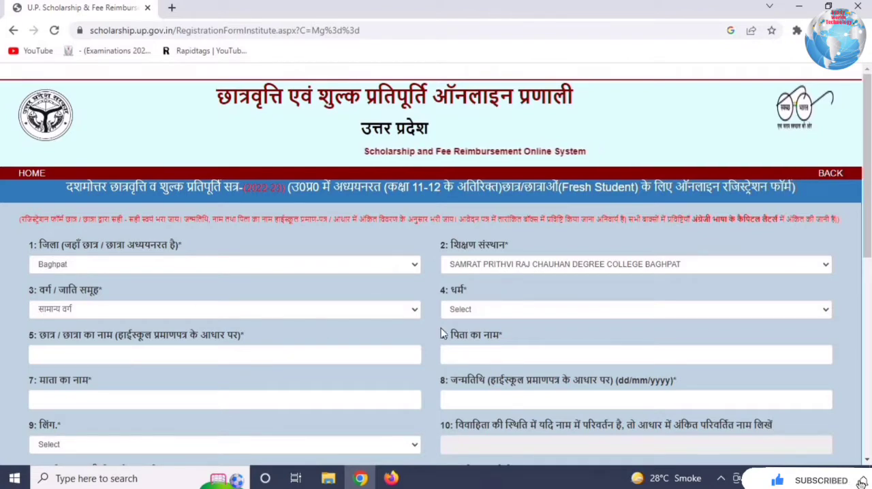
{"action": "left_click", "coordinate": [538, 310]}
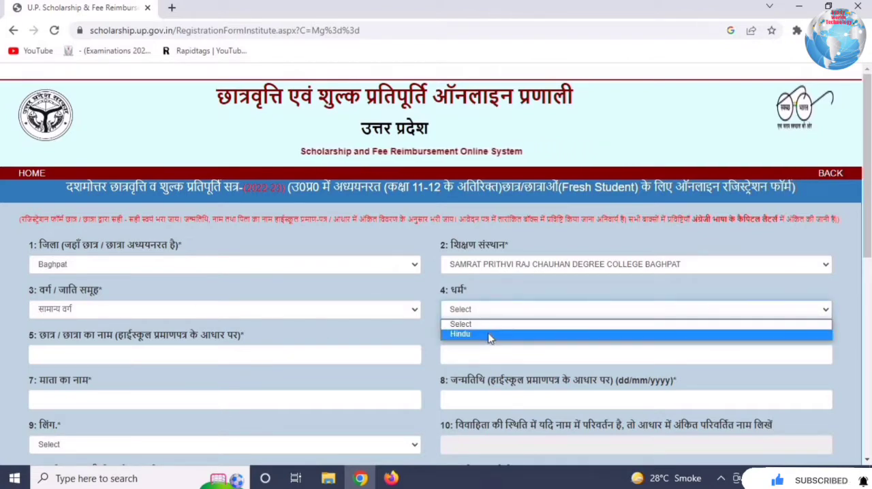
{"action": "left_click", "coordinate": [508, 331]}
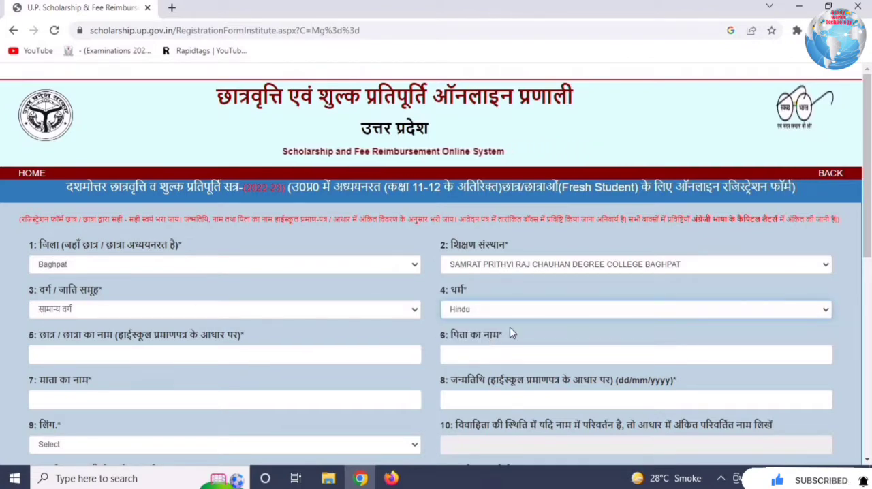
- Go through the student name, father's name, mother's name and date of birth fields of the registration form
{"action": "left_click", "coordinate": [101, 358]}
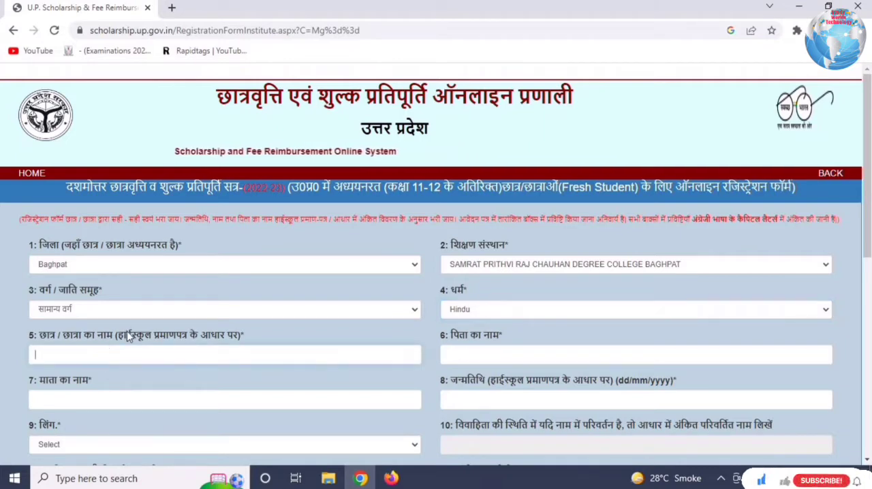
{"action": "left_click_drag", "start_coordinate": [127, 331], "coordinate": [241, 336]}
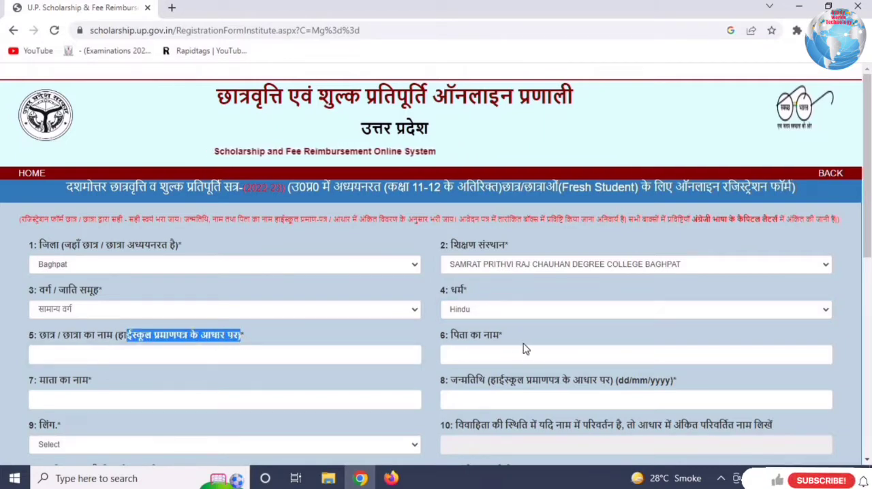
{"action": "left_click", "coordinate": [501, 352]}
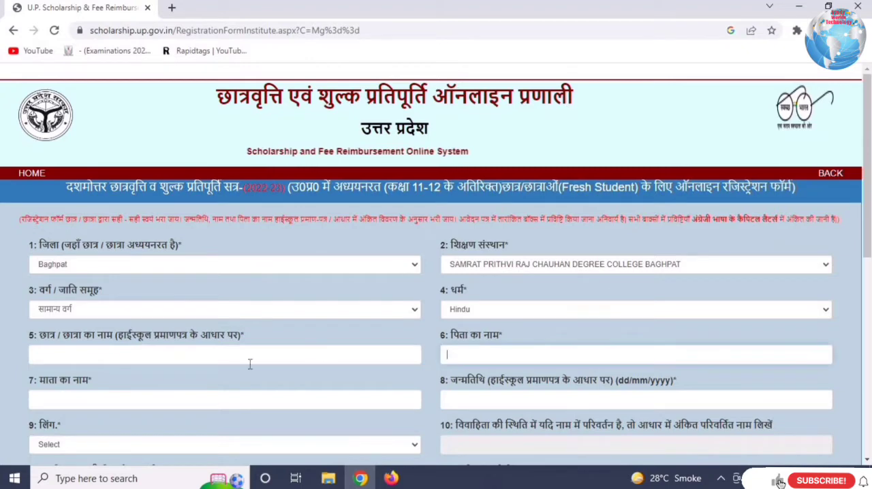
{"action": "left_click", "coordinate": [182, 400]}
{"action": "left_click", "coordinate": [529, 401]}
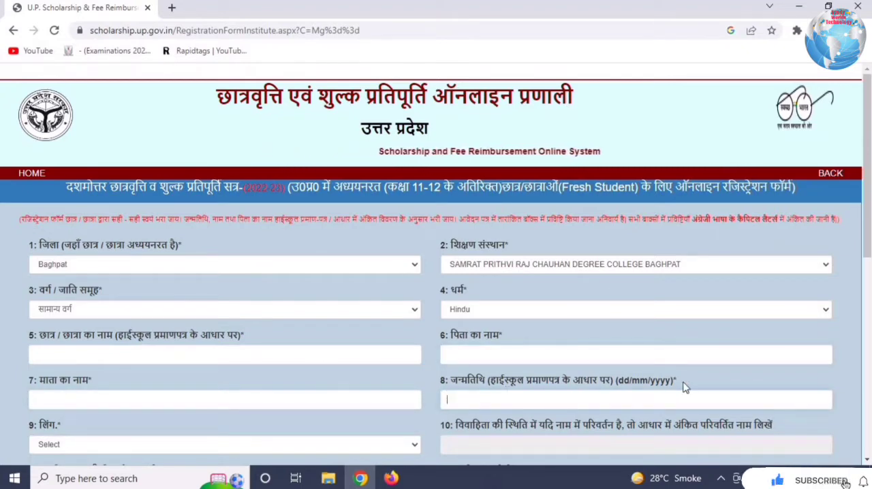
- Set the gender to FEMALE and activate the field for a name changed after marriage
{"action": "scroll", "coordinate": [685, 387], "scroll_direction": "down", "scroll_amount": 4}
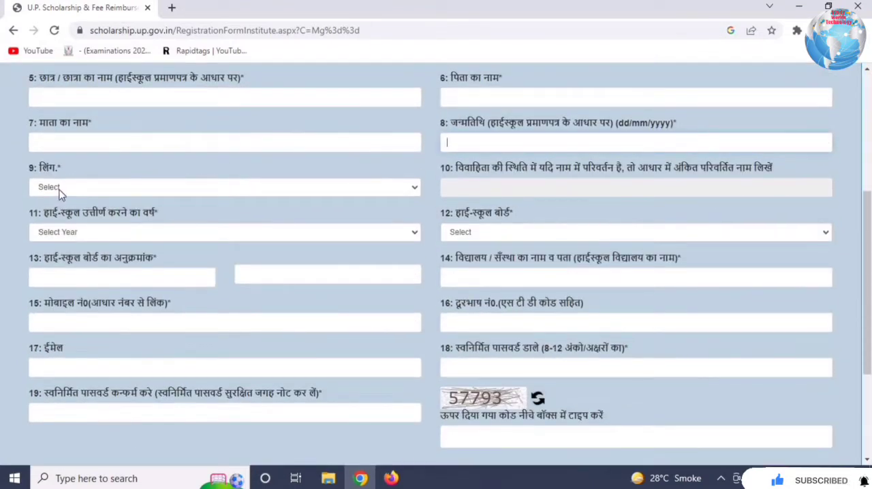
{"action": "left_click", "coordinate": [59, 192]}
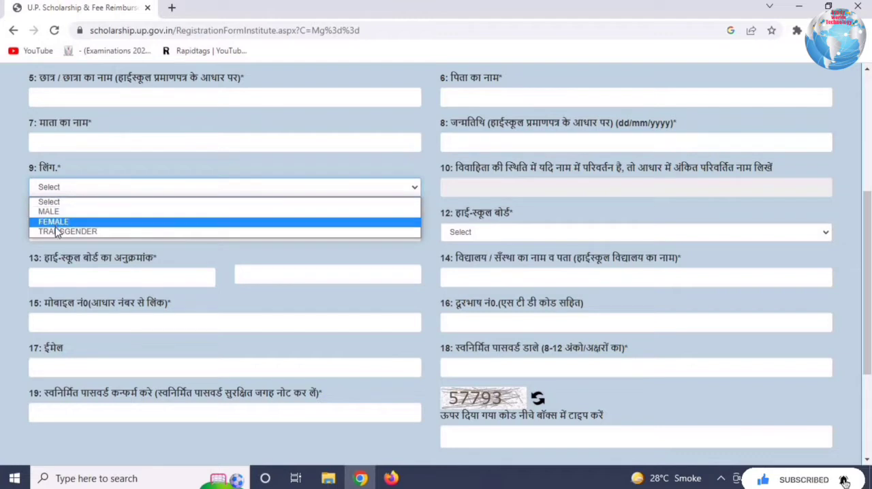
{"action": "left_click", "coordinate": [57, 226]}
{"action": "left_click", "coordinate": [512, 186]}
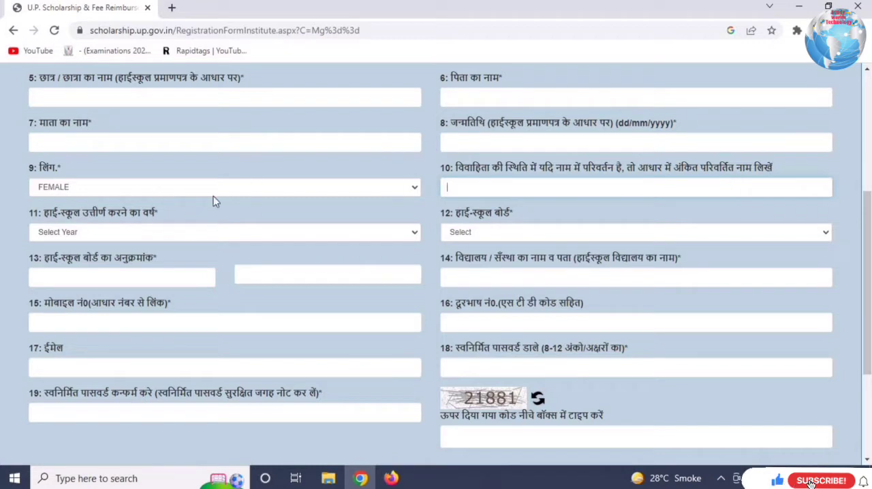
- Set the high school passing year to 2020 and the high school board to CBSE
{"action": "left_click", "coordinate": [125, 233]}
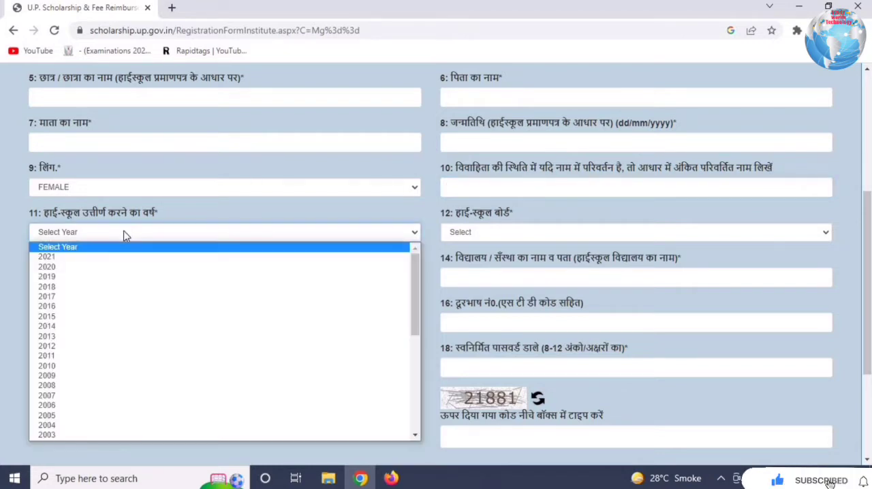
{"action": "left_click", "coordinate": [46, 267]}
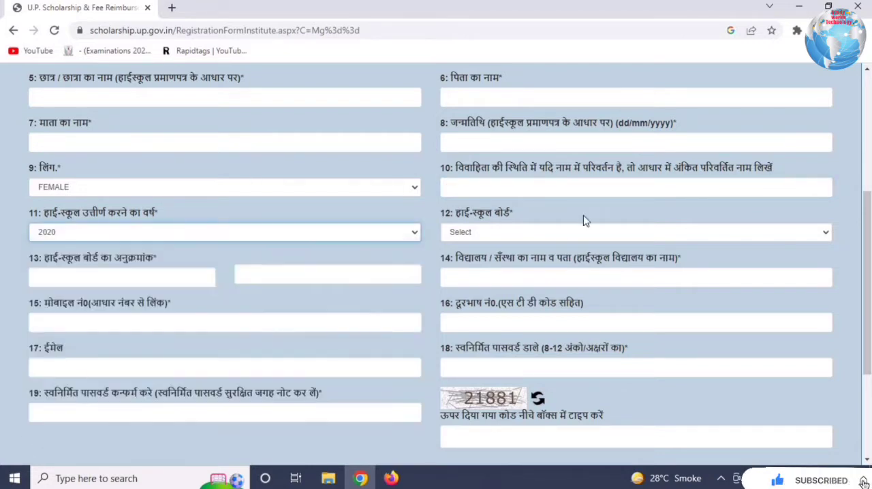
{"action": "left_click", "coordinate": [517, 234]}
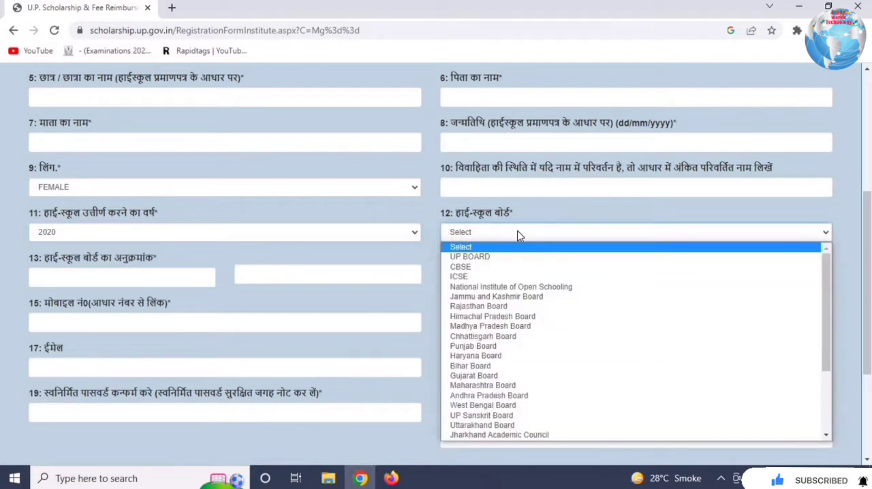
{"action": "left_click", "coordinate": [488, 266]}
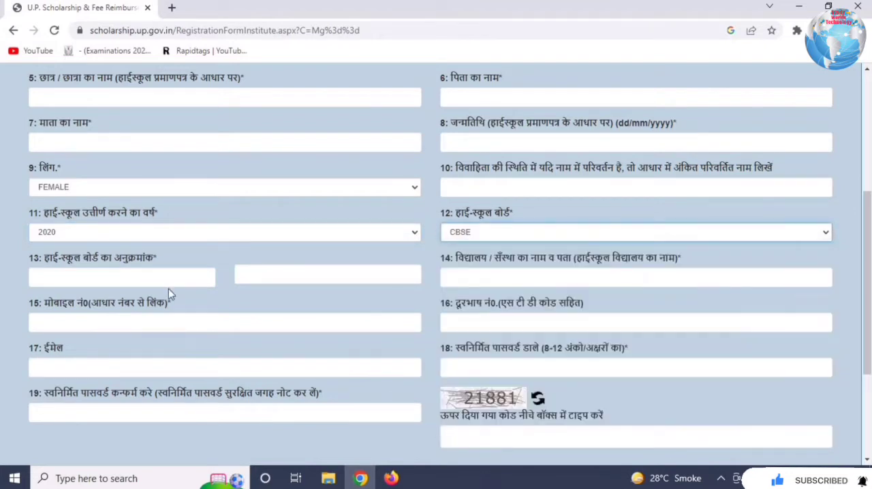
- Go through the remaining roll number, school name, mobile, phone, email, password, password confirmation and captcha fields of the form
{"action": "left_click", "coordinate": [117, 272]}
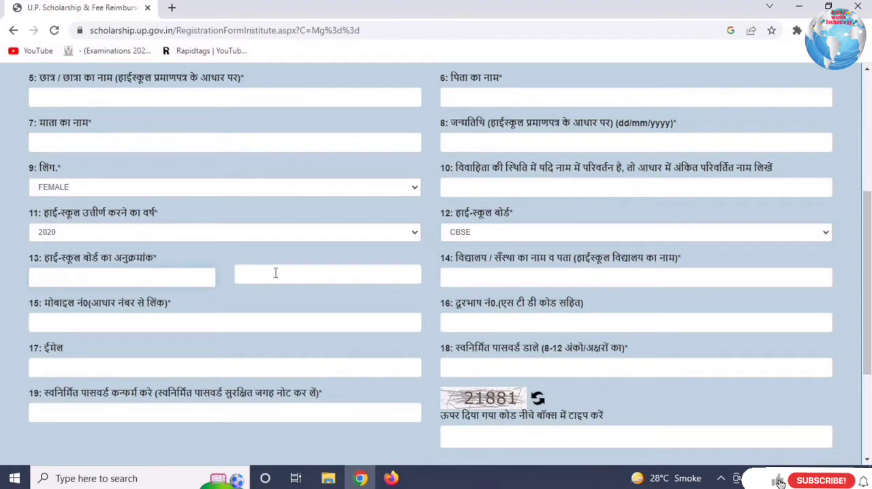
{"action": "left_click", "coordinate": [305, 273]}
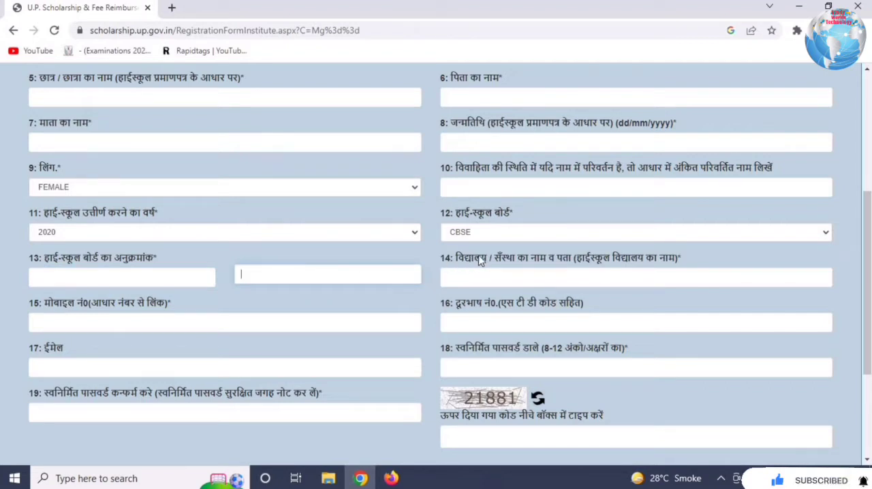
{"action": "left_click_drag", "start_coordinate": [479, 259], "coordinate": [592, 274]}
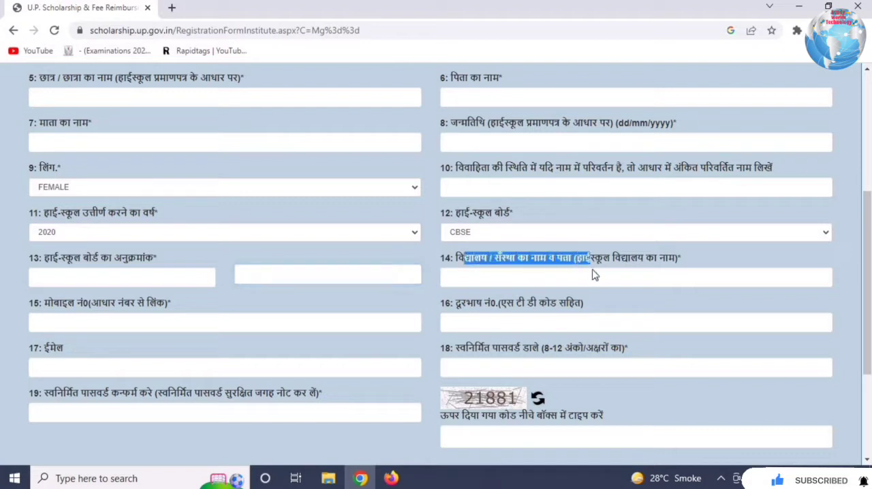
{"action": "left_click", "coordinate": [538, 279]}
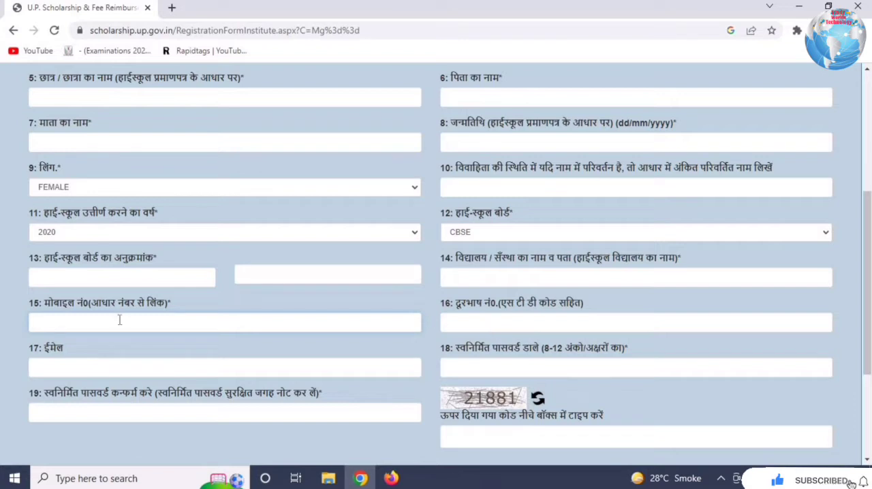
{"action": "left_click_drag", "start_coordinate": [75, 305], "coordinate": [195, 307]}
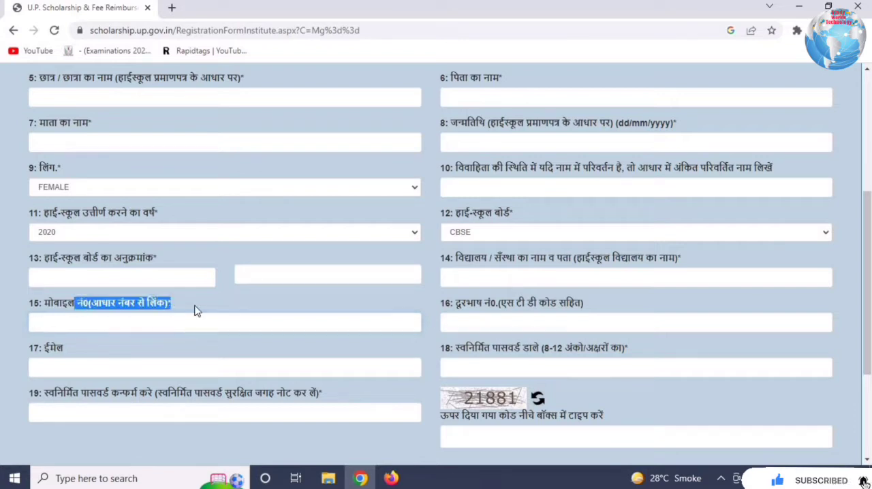
{"action": "left_click", "coordinate": [195, 306]}
{"action": "left_click", "coordinate": [491, 323]}
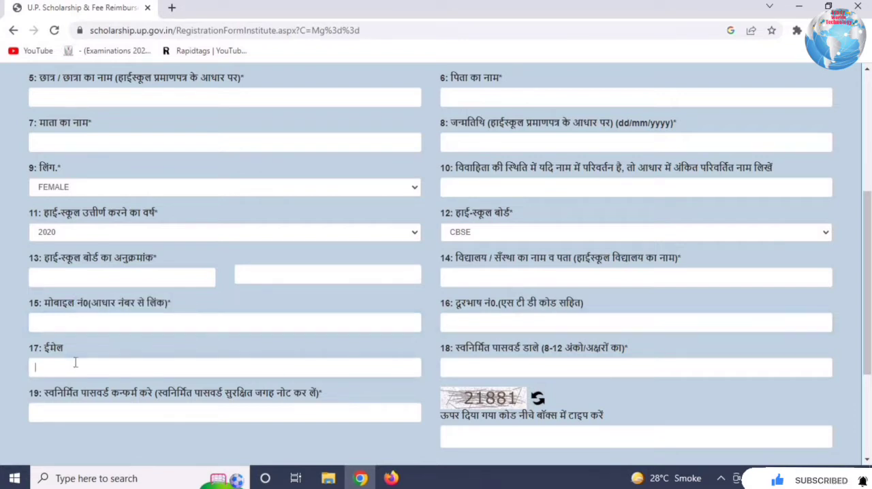
{"action": "left_click", "coordinate": [535, 361]}
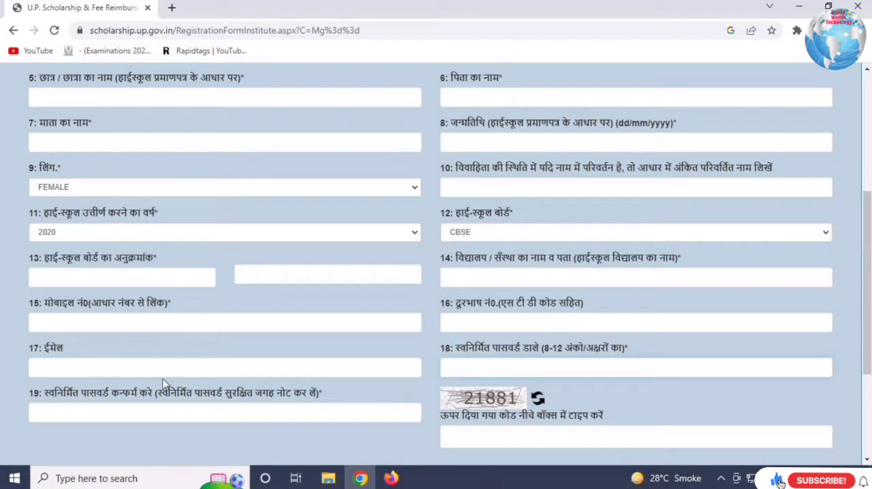
{"action": "left_click", "coordinate": [84, 417]}
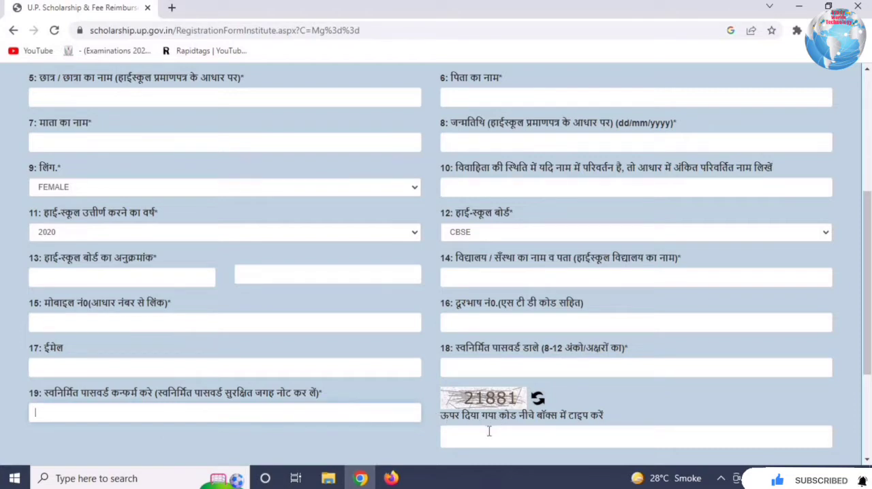
{"action": "scroll", "coordinate": [428, 392], "scroll_direction": "down", "scroll_amount": 2}
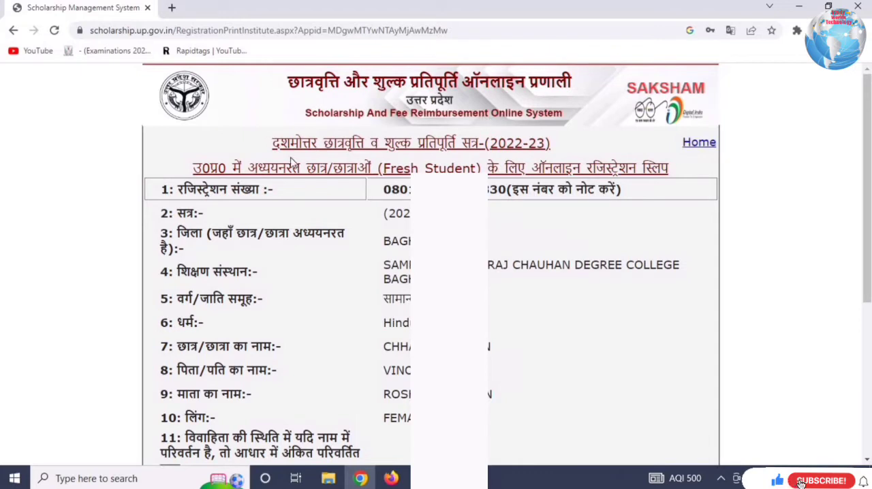
- Review the heading and the student's details on the 2022-23 fresh registration slip
{"action": "left_click_drag", "start_coordinate": [310, 144], "coordinate": [554, 168]}
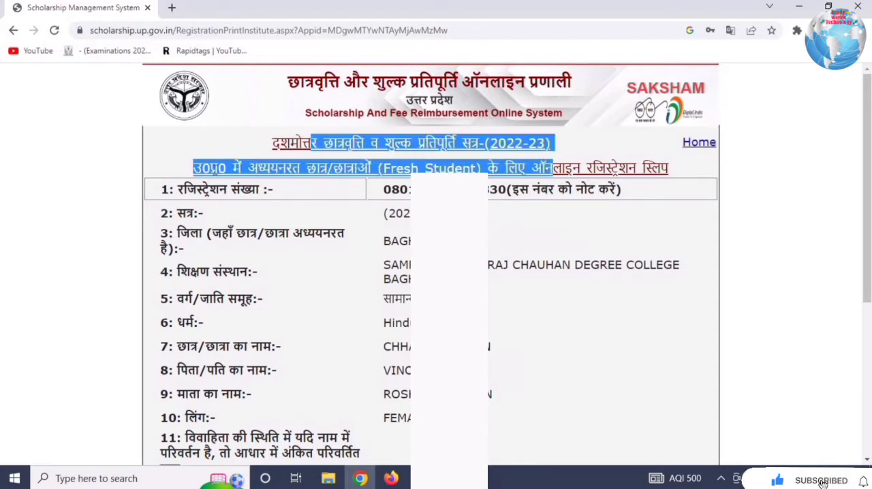
{"action": "left_click", "coordinate": [670, 190]}
{"action": "scroll", "coordinate": [508, 420], "scroll_direction": "down", "scroll_amount": 5}
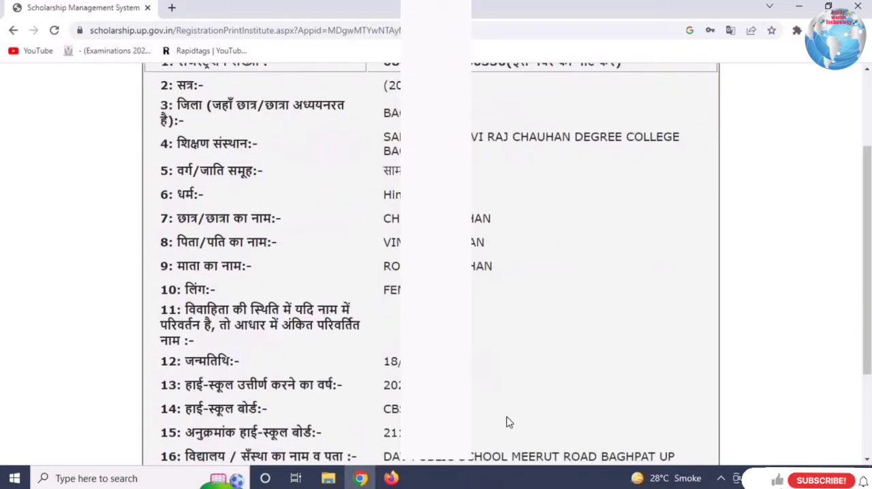
- Preview the registration slip's printout and close the preview without saving it
{"action": "left_click", "coordinate": [450, 437]}
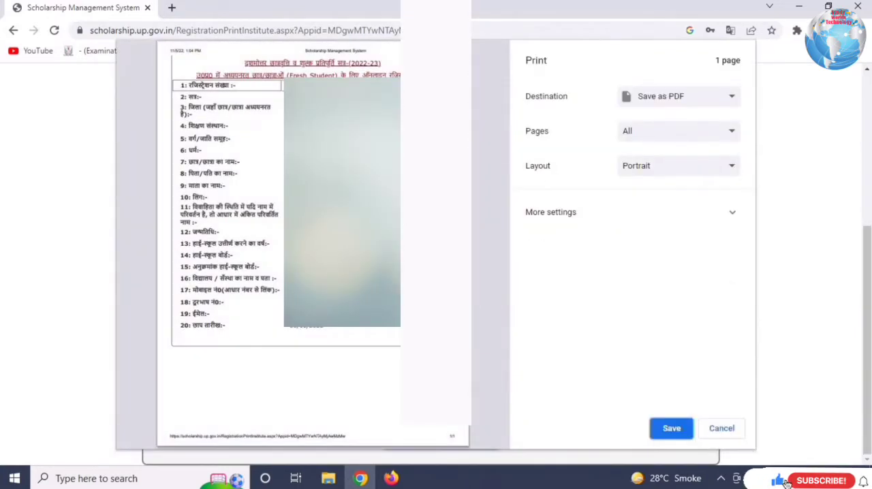
{"action": "left_click", "coordinate": [724, 433]}
{"action": "scroll", "coordinate": [661, 224], "scroll_direction": "up", "scroll_amount": 5}
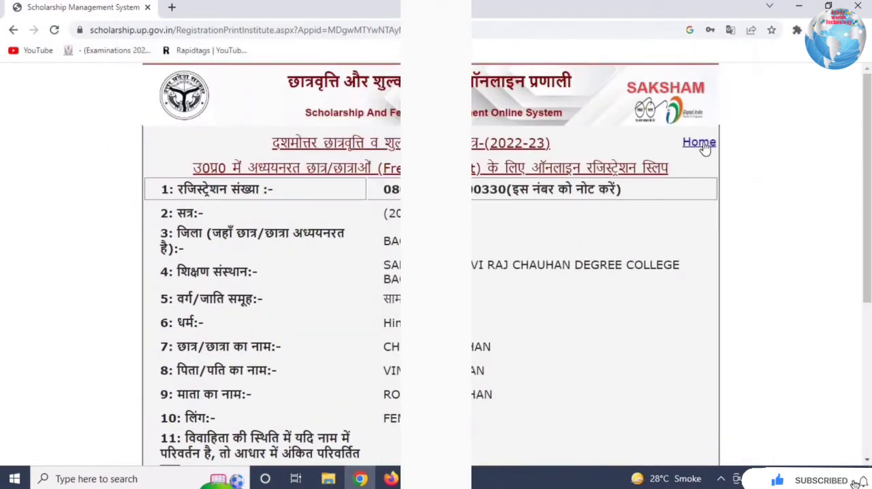
{"action": "scroll", "coordinate": [655, 307], "scroll_direction": "down", "scroll_amount": 4}
{"action": "scroll", "coordinate": [655, 306], "scroll_direction": "up", "scroll_amount": 5}
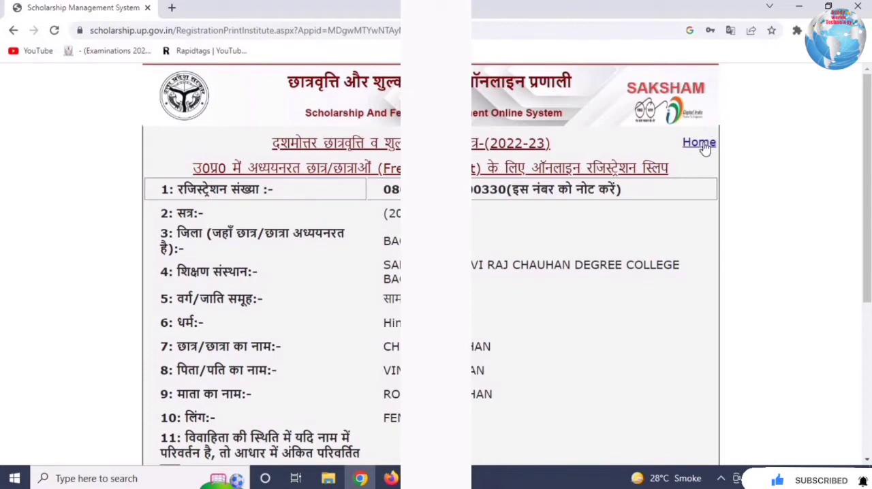
- Return to the portal's home page and open the fresh Postmatric Other Than Inter Student Login page
{"action": "left_click", "coordinate": [692, 146]}
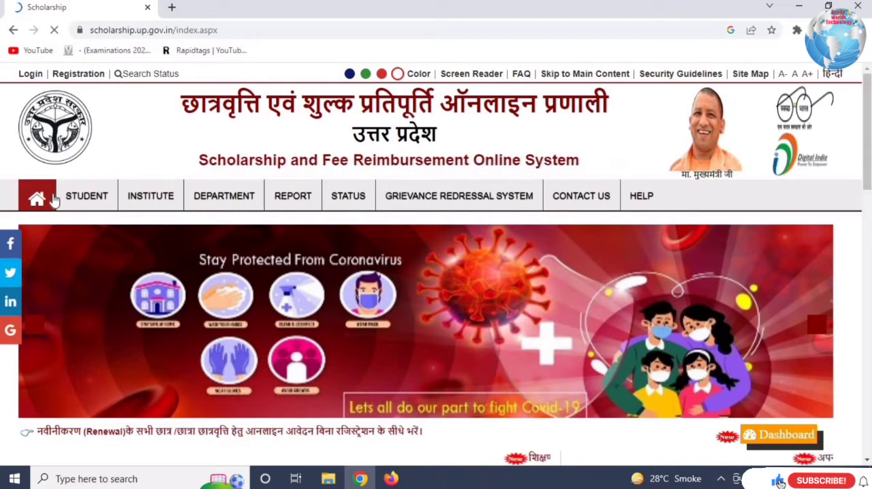
{"action": "mouse_move", "coordinate": [95, 198]}
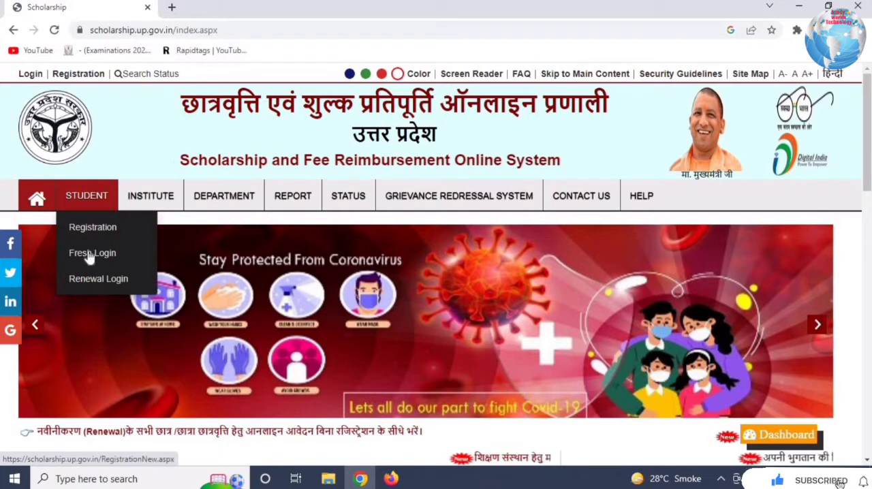
{"action": "mouse_move", "coordinate": [88, 255]}
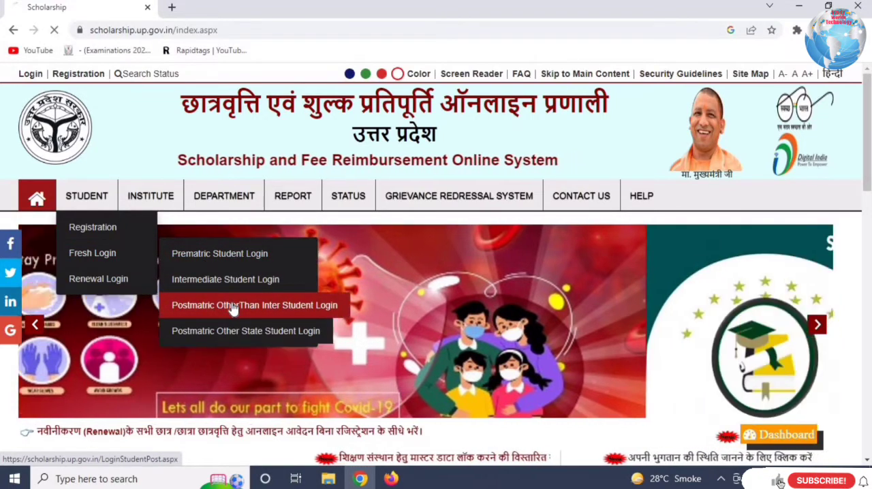
{"action": "left_click", "coordinate": [233, 306]}
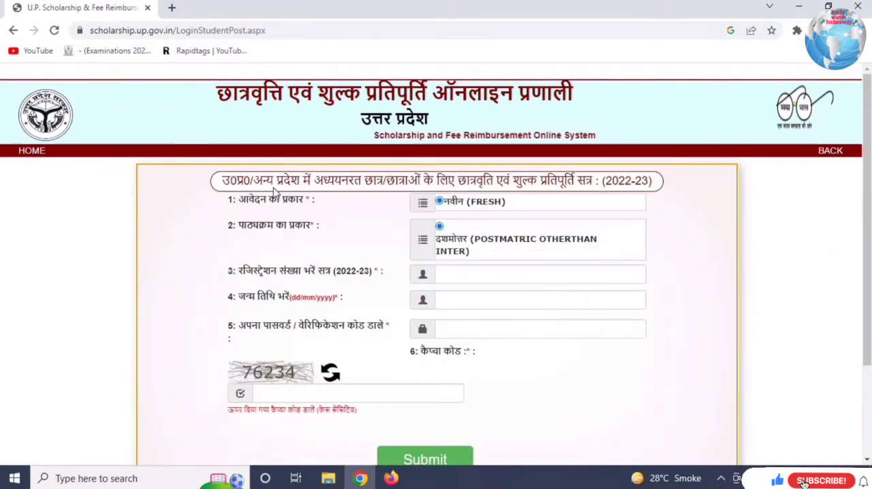
- Review the fresh application type, postmatric other-than-inter course type and registration number label on the login form
{"action": "left_click_drag", "start_coordinate": [255, 199], "coordinate": [433, 217]}
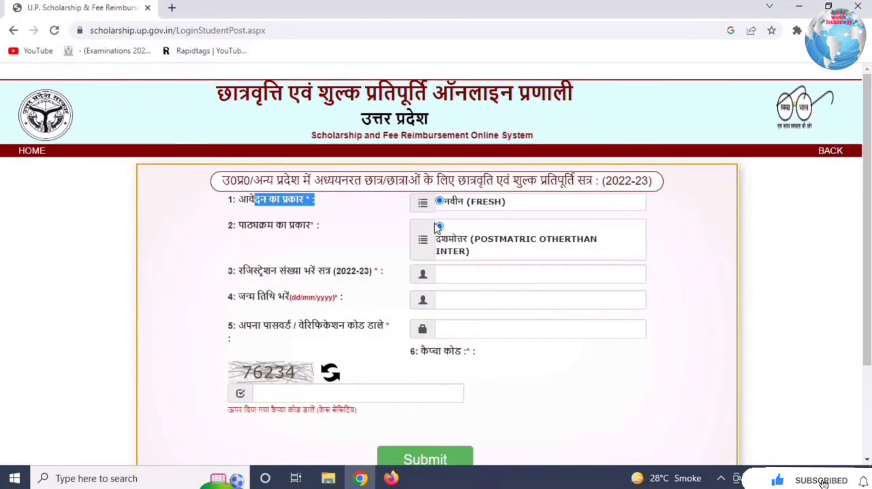
{"action": "left_click", "coordinate": [434, 228]}
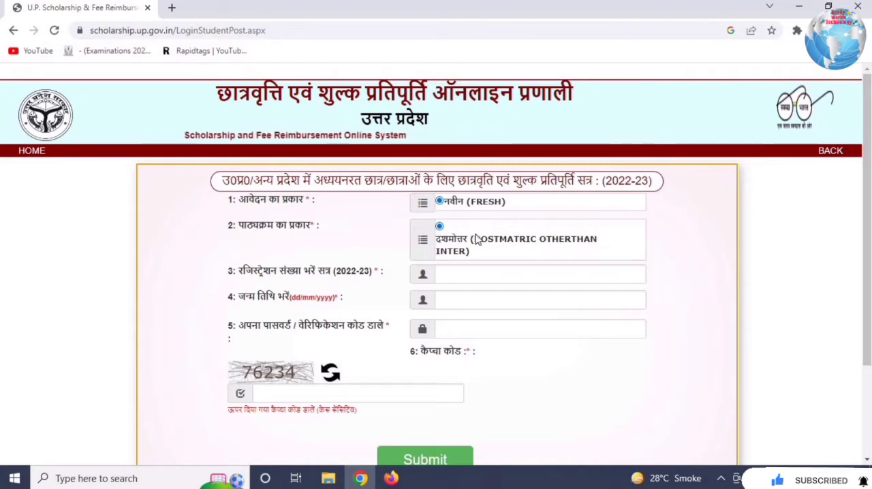
{"action": "left_click_drag", "start_coordinate": [436, 239], "coordinate": [475, 239]}
{"action": "left_click", "coordinate": [277, 252]}
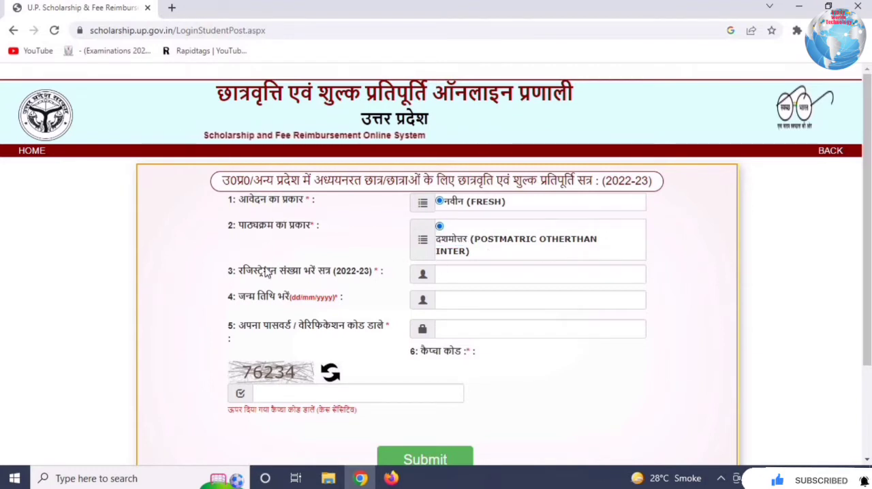
{"action": "left_click_drag", "start_coordinate": [263, 271], "coordinate": [331, 271]}
- Log in as the student with the registration number, date of birth, password and captcha code
{"action": "left_click", "coordinate": [499, 273]}
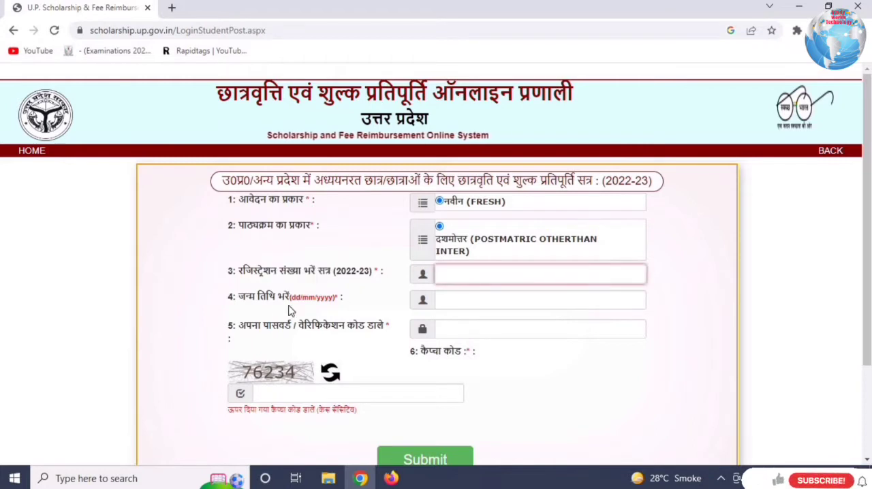
{"action": "left_click", "coordinate": [456, 298]}
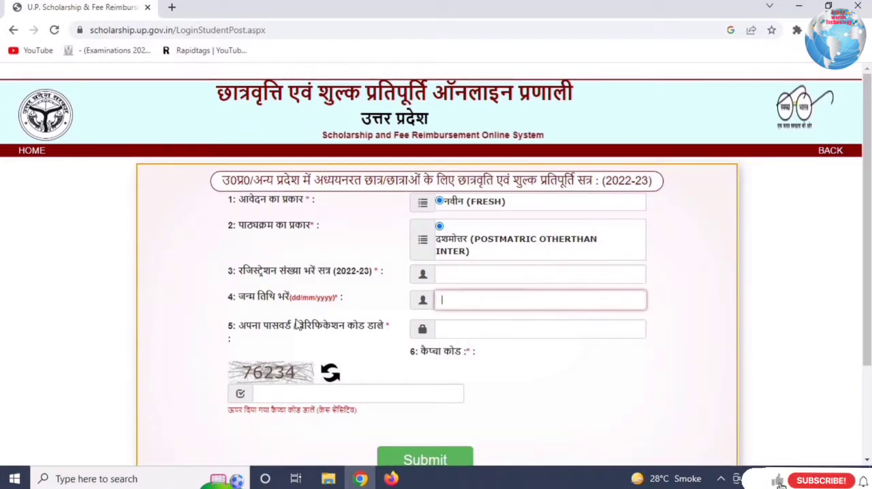
{"action": "left_click", "coordinate": [509, 331]}
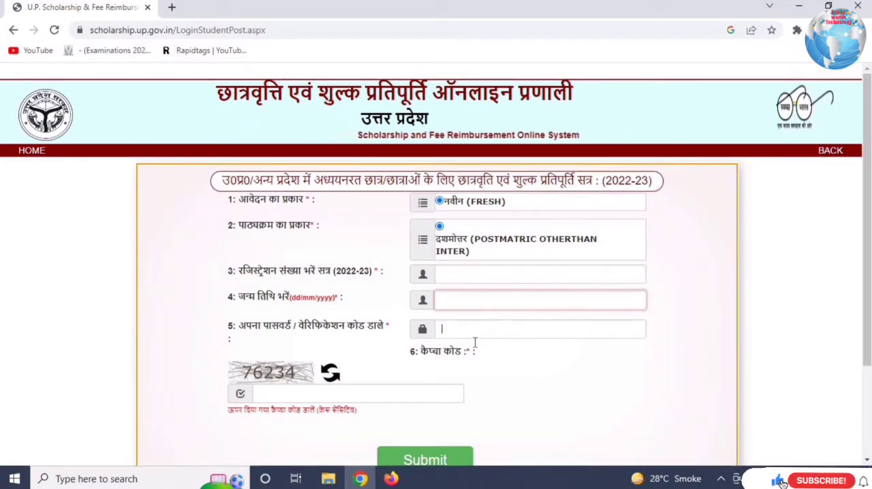
{"action": "left_click", "coordinate": [291, 393]}
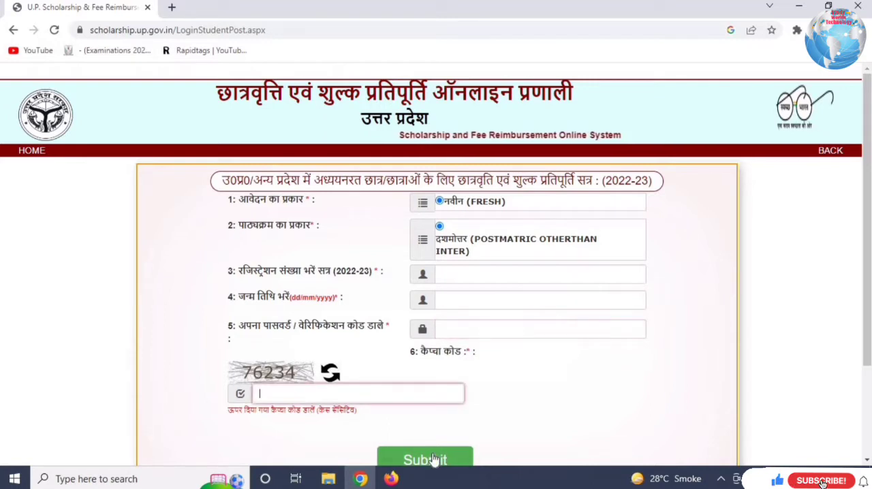
{"action": "left_click", "coordinate": [500, 275]}
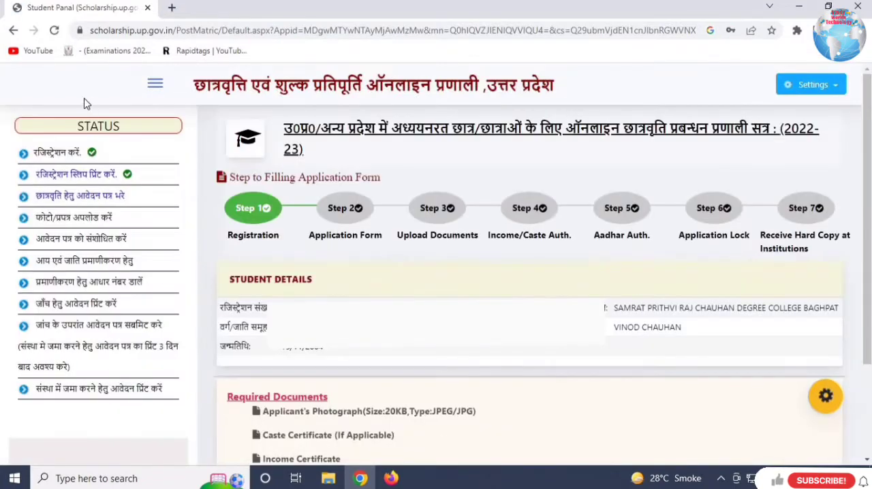
- Review the student panel's heading, registration status entry, student details and application steps
{"action": "left_click_drag", "start_coordinate": [194, 86], "coordinate": [581, 90]}
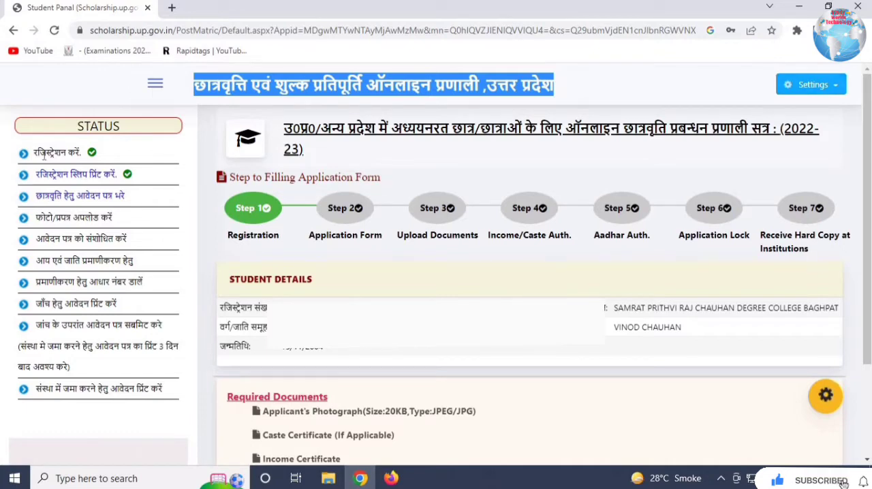
{"action": "left_click_drag", "start_coordinate": [48, 153], "coordinate": [117, 161]}
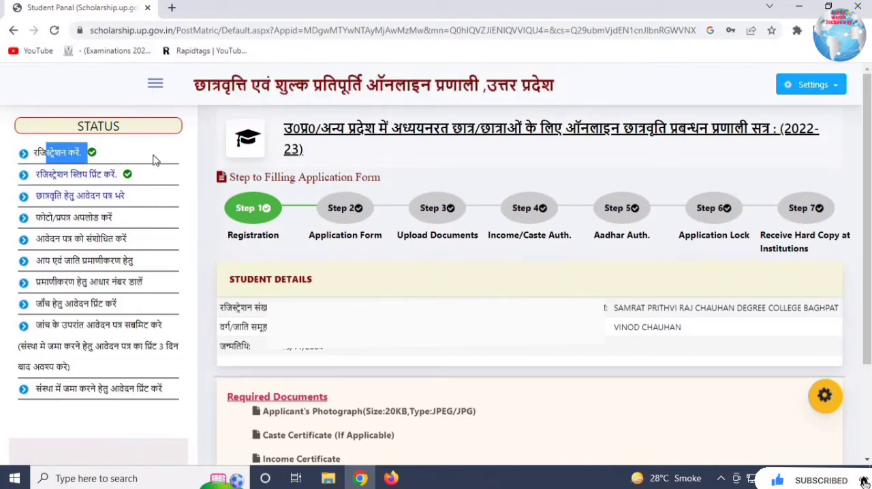
{"action": "left_click", "coordinate": [250, 166]}
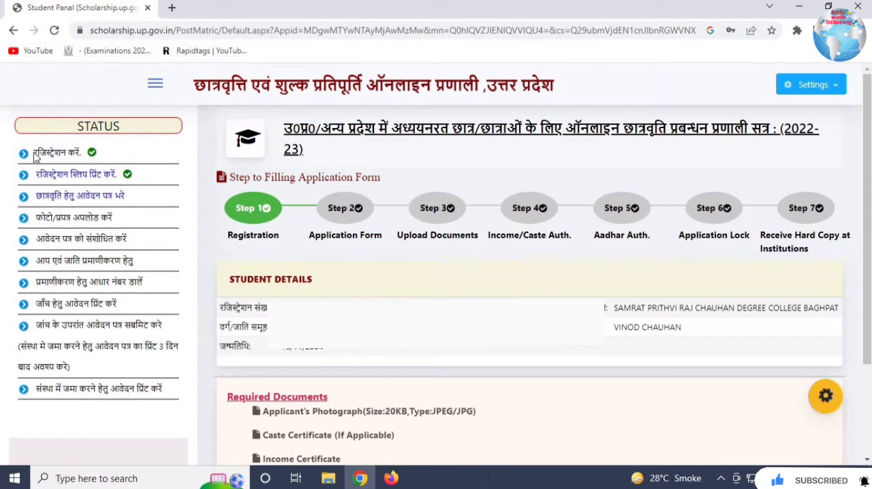
{"action": "left_click_drag", "start_coordinate": [32, 154], "coordinate": [119, 162]}
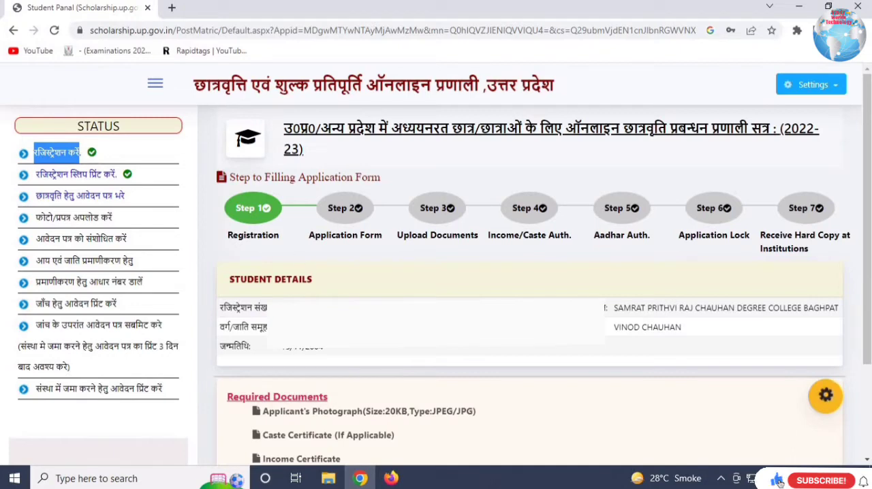
{"action": "left_click_drag", "start_coordinate": [254, 281], "coordinate": [303, 281]}
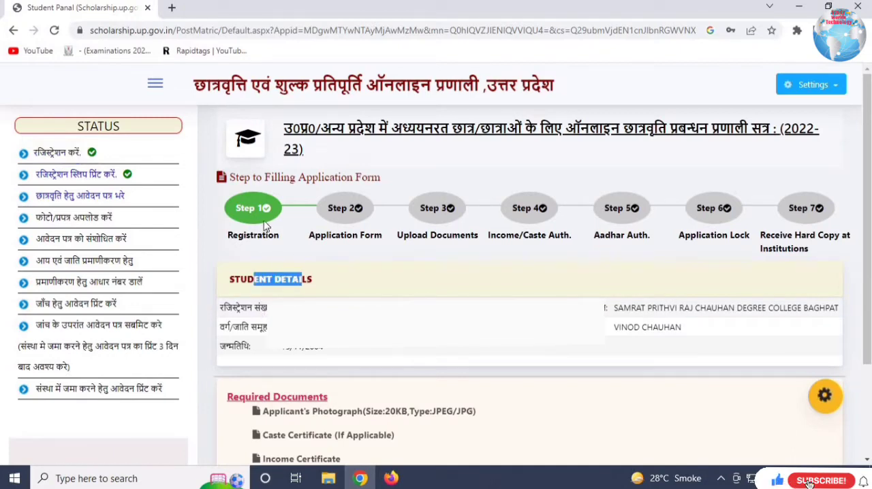
{"action": "left_click", "coordinate": [264, 224]}
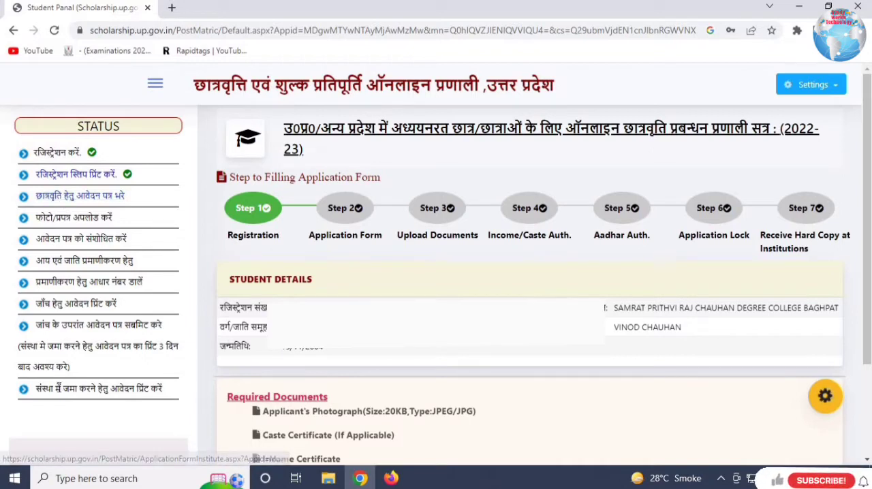
- Open the scholarship application form and look over its 2022-23 fresh student heading and academic details section
{"action": "left_click", "coordinate": [56, 199]}
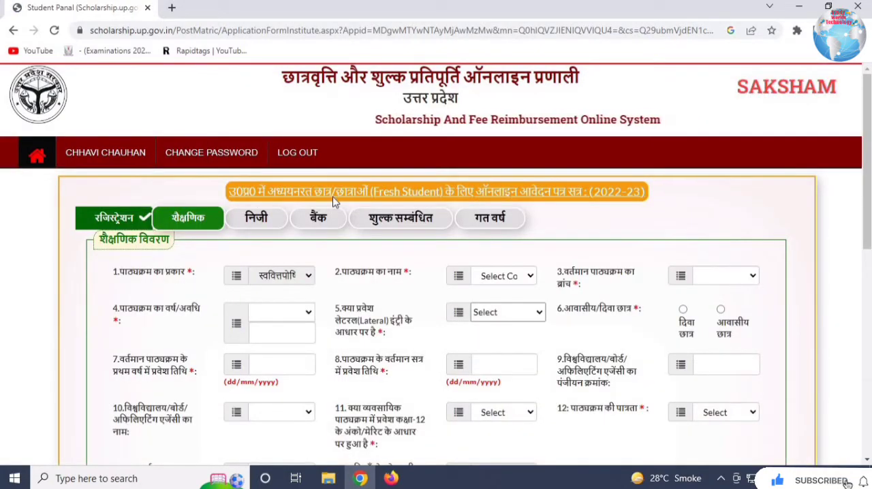
{"action": "scroll", "coordinate": [272, 199], "scroll_direction": "down", "scroll_amount": 2}
{"action": "scroll", "coordinate": [283, 165], "scroll_direction": "up", "scroll_amount": 1}
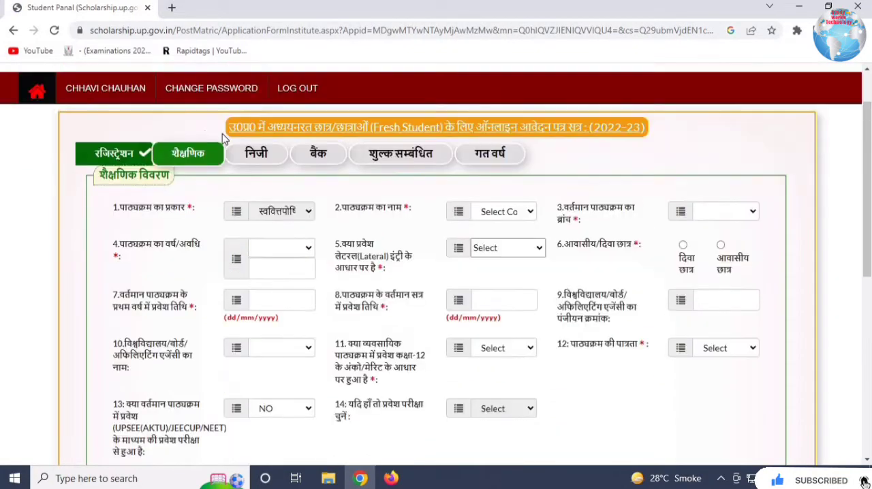
{"action": "left_click_drag", "start_coordinate": [229, 128], "coordinate": [621, 131]}
{"action": "scroll", "coordinate": [163, 170], "scroll_direction": "down", "scroll_amount": 1}
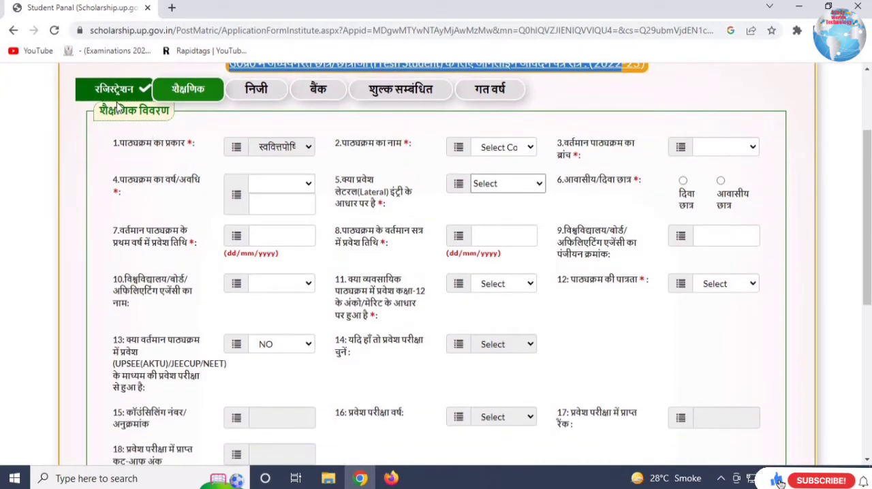
{"action": "scroll", "coordinate": [127, 104], "scroll_direction": "down", "scroll_amount": 1}
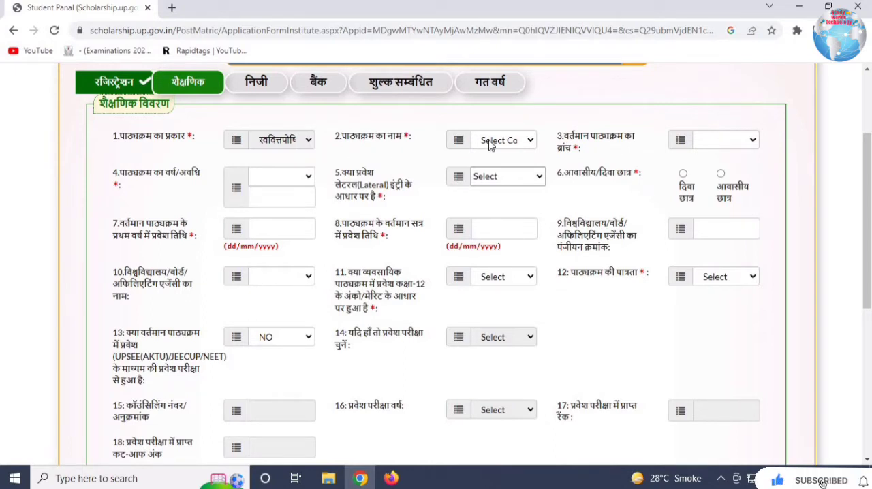
- Set both the course name and the current course branch to Bachelor of Commerce
{"action": "left_click", "coordinate": [523, 141]}
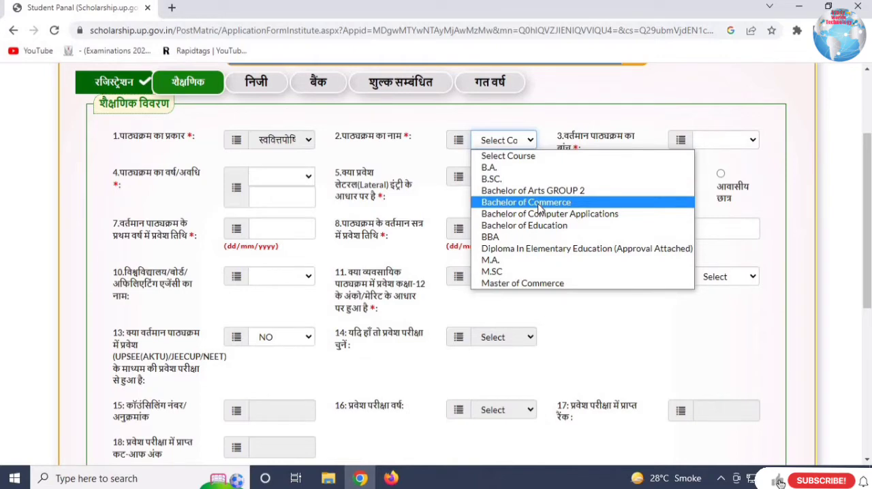
{"action": "left_click", "coordinate": [539, 202]}
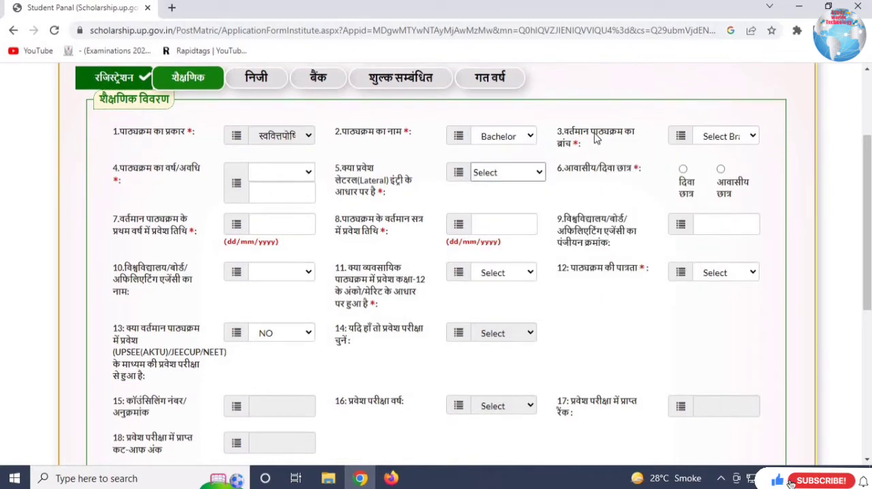
{"action": "left_click", "coordinate": [713, 138]}
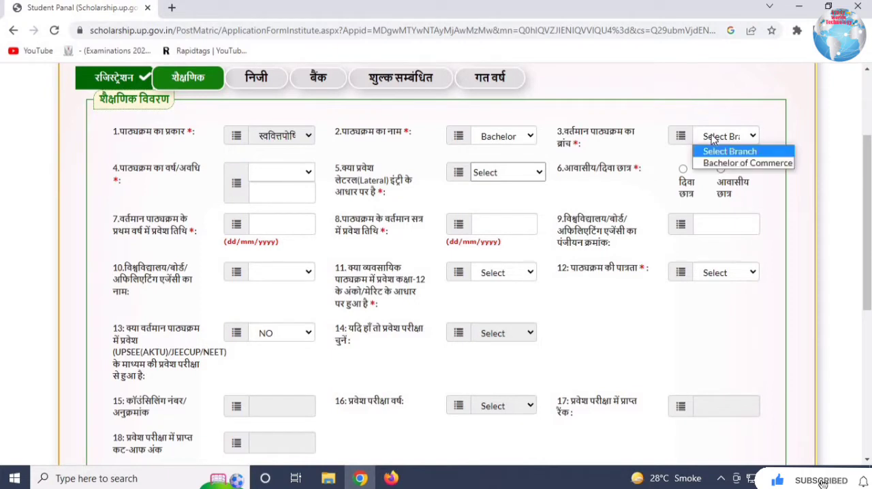
{"action": "left_click", "coordinate": [730, 164]}
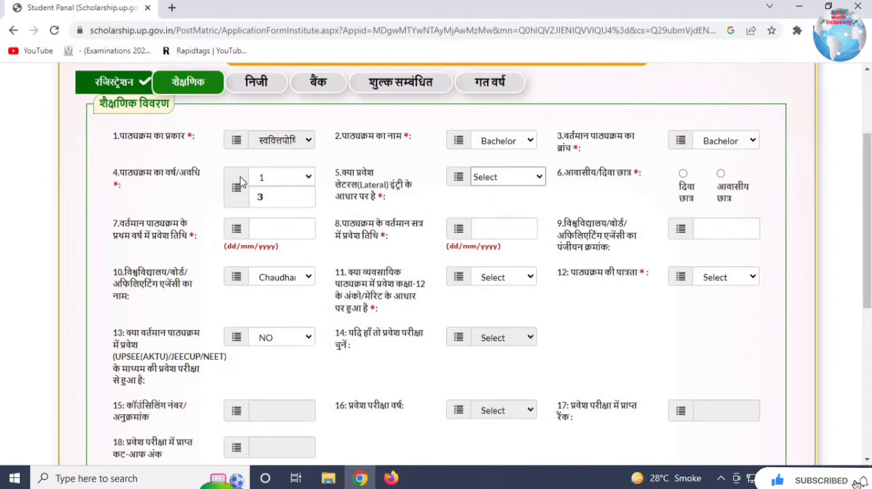
- Set the course year to 1 and answer NO to the lateral entry admission question
{"action": "left_click", "coordinate": [289, 177]}
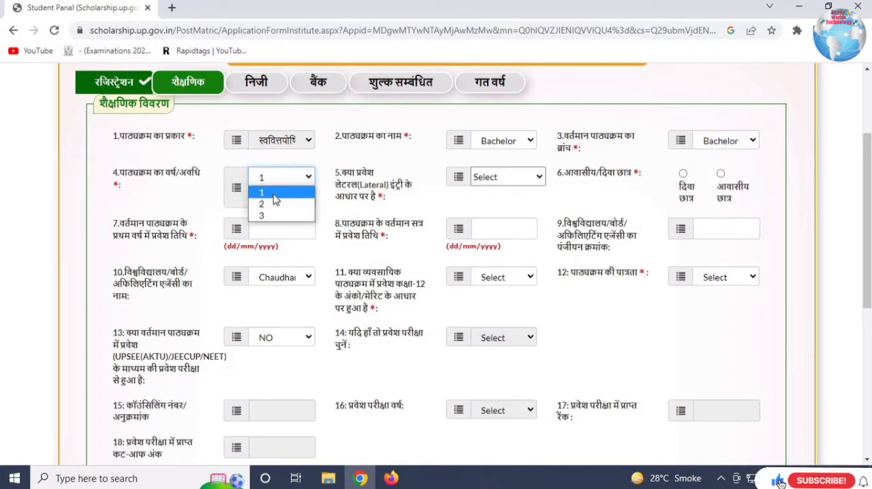
{"action": "left_click", "coordinate": [275, 196]}
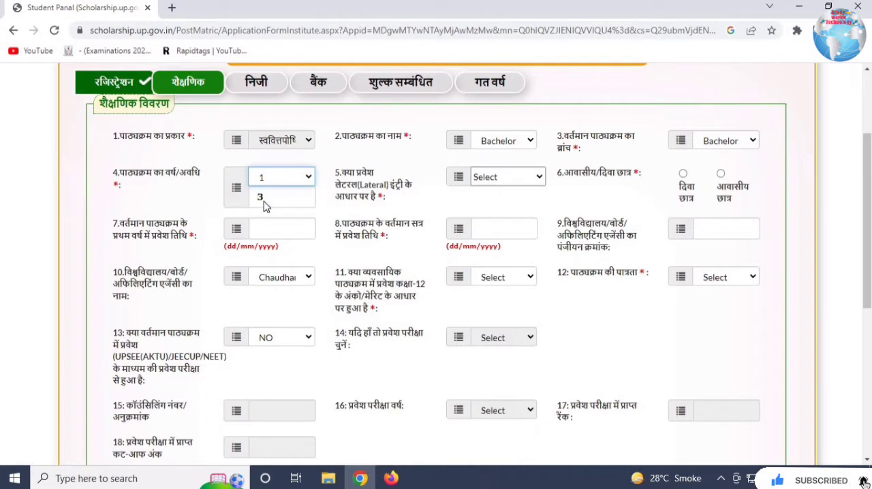
{"action": "left_click", "coordinate": [267, 206]}
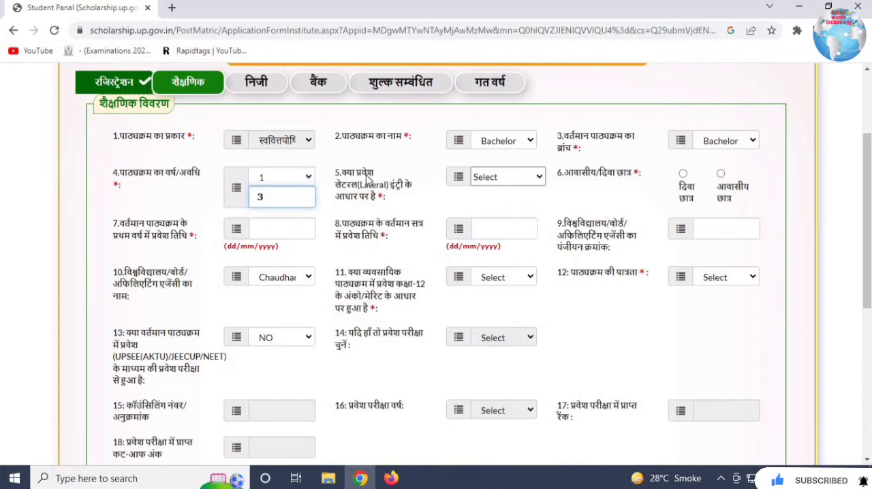
{"action": "left_click", "coordinate": [501, 181]}
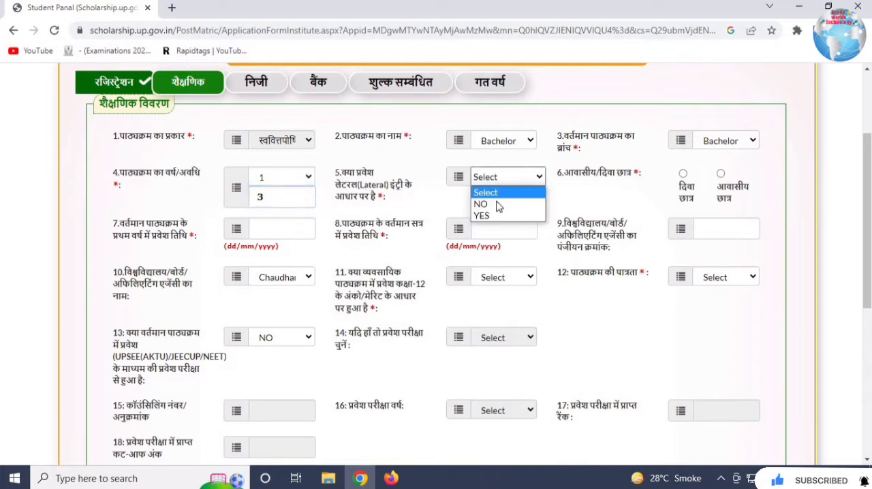
{"action": "left_click", "coordinate": [496, 204]}
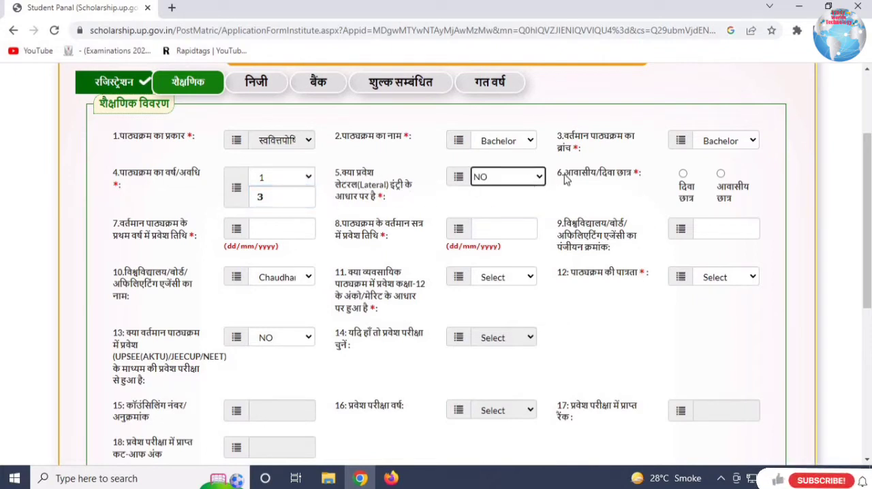
- Mark the student as a day scholar (दिवा छात्र) in the residential/day student field
{"action": "left_click_drag", "start_coordinate": [600, 174], "coordinate": [645, 179]}
{"action": "left_click", "coordinate": [647, 178]}
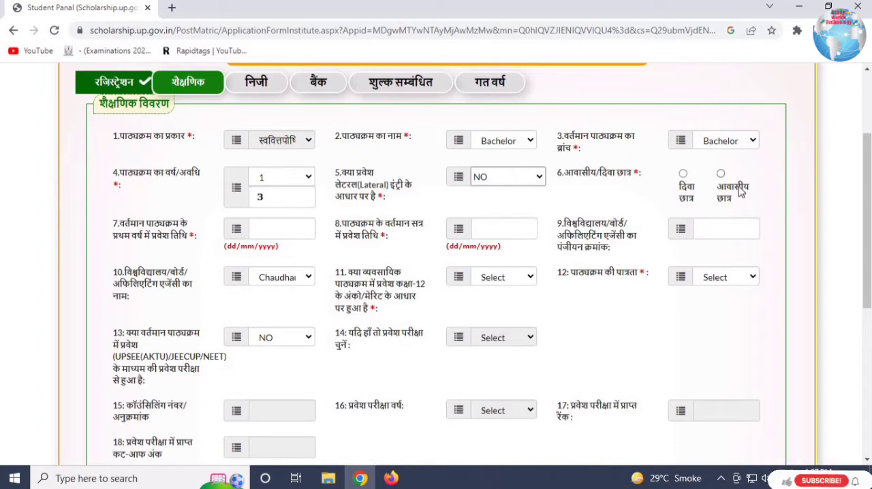
{"action": "left_click", "coordinate": [685, 174]}
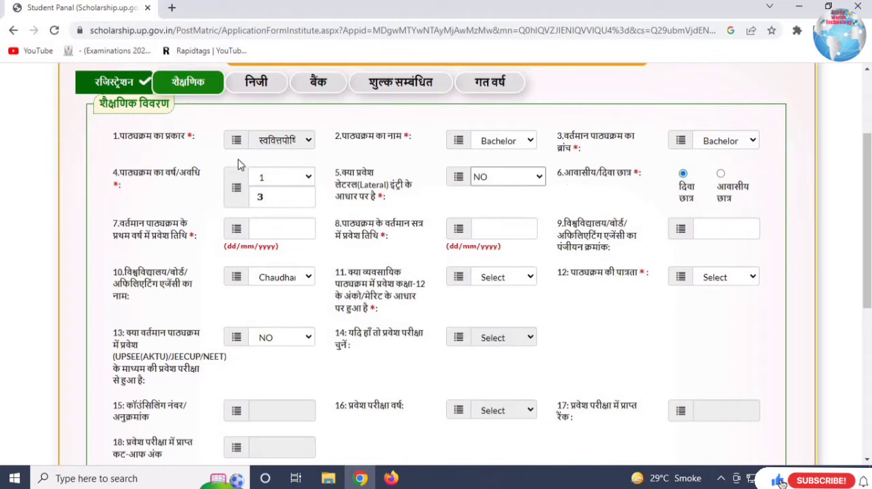
- Enter 30/09/2022 as both the first-year and current-session admission dates, and fill in the university registration number
{"action": "left_click_drag", "start_coordinate": [131, 227], "coordinate": [180, 239]}
{"action": "left_click", "coordinate": [269, 226]}
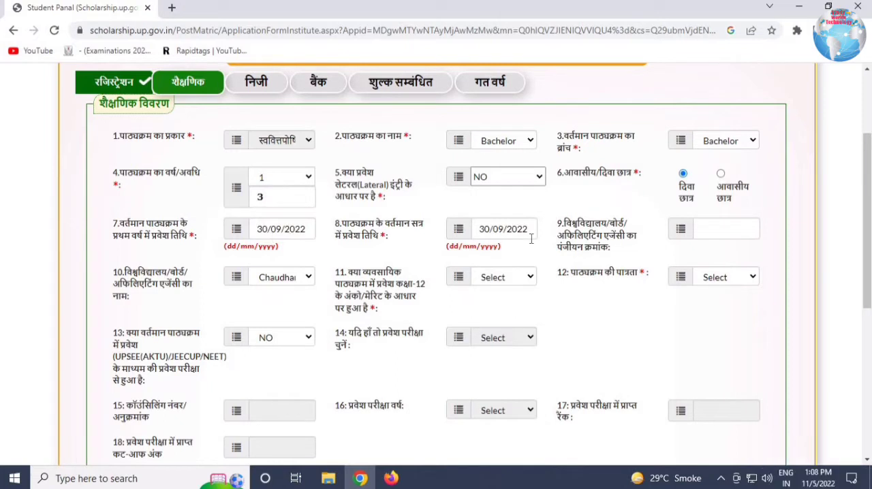
{"action": "left_click", "coordinate": [535, 232]}
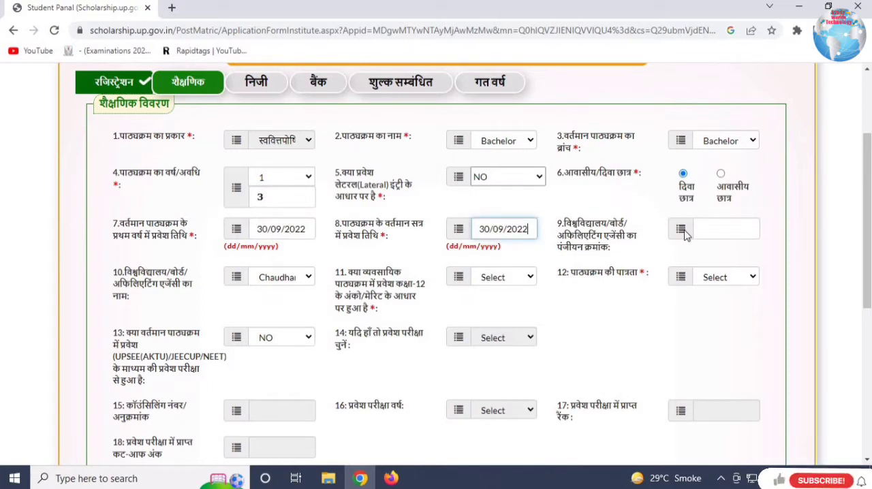
{"action": "left_click", "coordinate": [512, 259]}
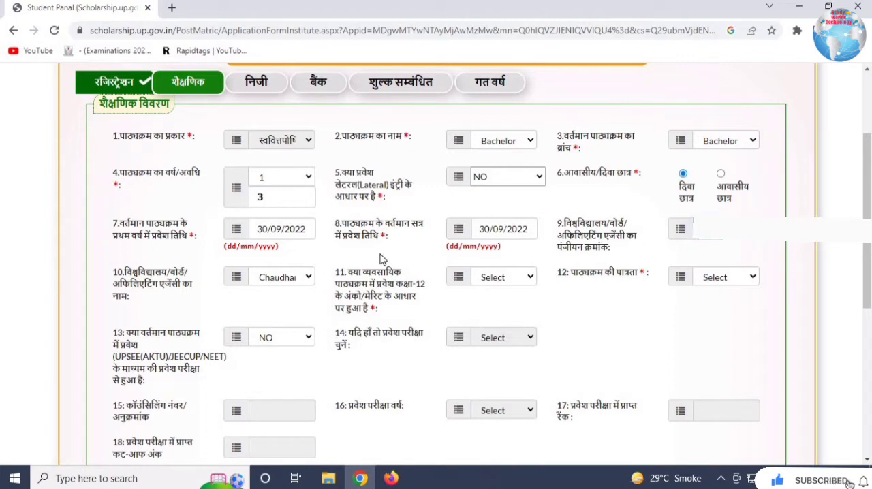
- Choose Chaudhary Charan Singh University, Meerut as the university and read the question about Class 12 merit-based admission
{"action": "left_click", "coordinate": [263, 280]}
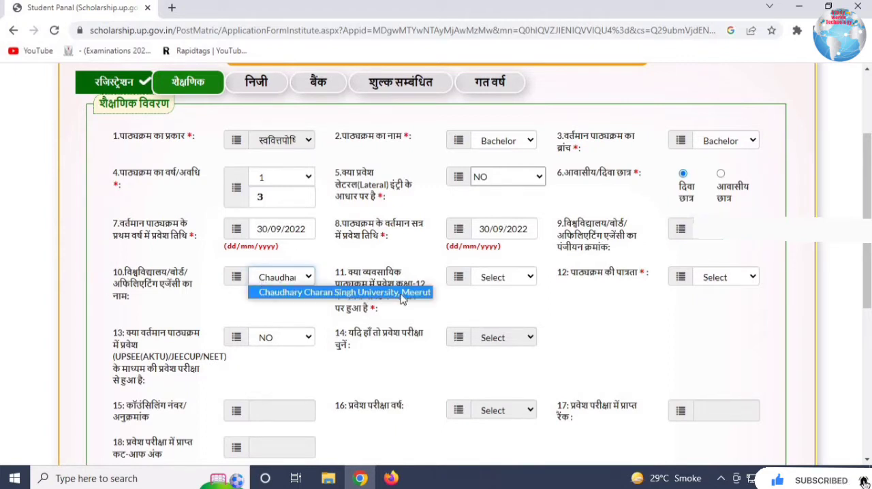
{"action": "left_click", "coordinate": [276, 292]}
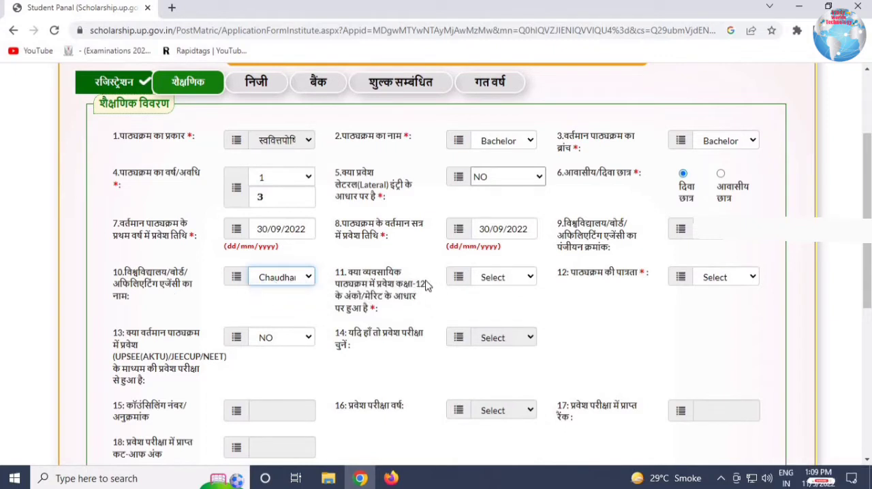
{"action": "left_click_drag", "start_coordinate": [344, 285], "coordinate": [414, 300]}
{"action": "left_click_drag", "start_coordinate": [352, 310], "coordinate": [371, 309]}
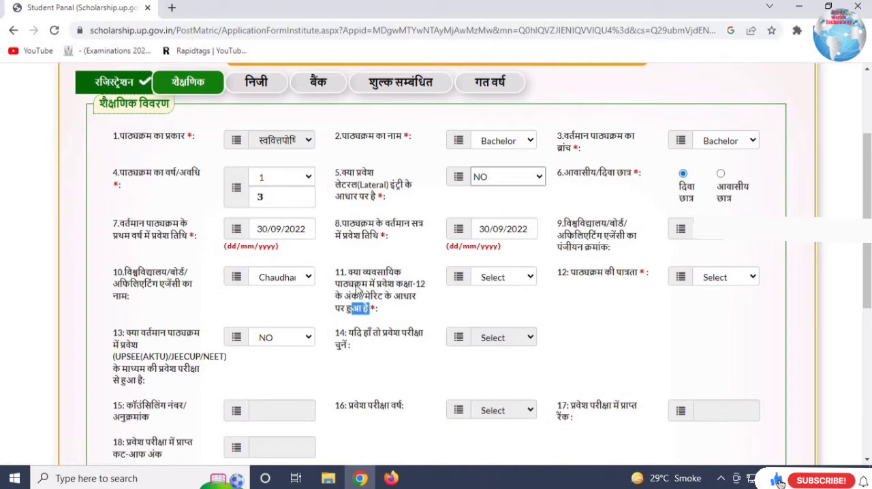
- Answer YES to the Class 12 merit-based admission question and set the course eligibility to इंटरमीडिएट
{"action": "left_click", "coordinate": [503, 278]}
{"action": "left_click", "coordinate": [489, 317]}
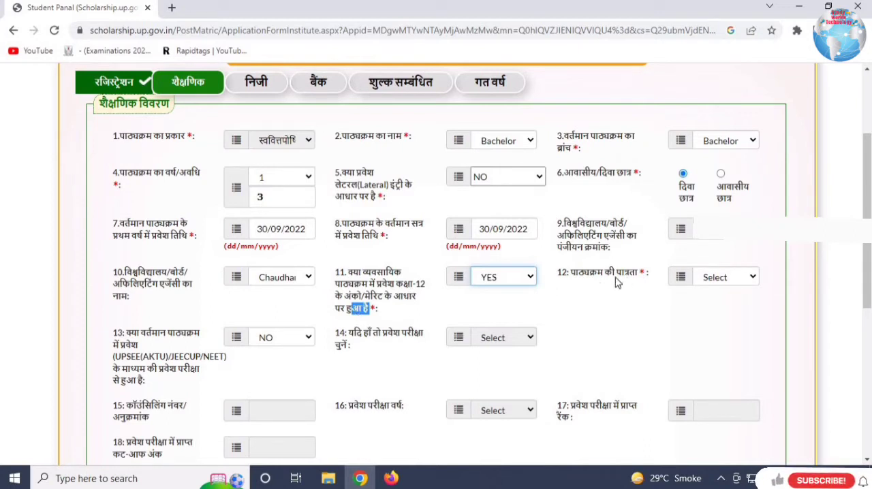
{"action": "left_click_drag", "start_coordinate": [590, 277], "coordinate": [726, 288]}
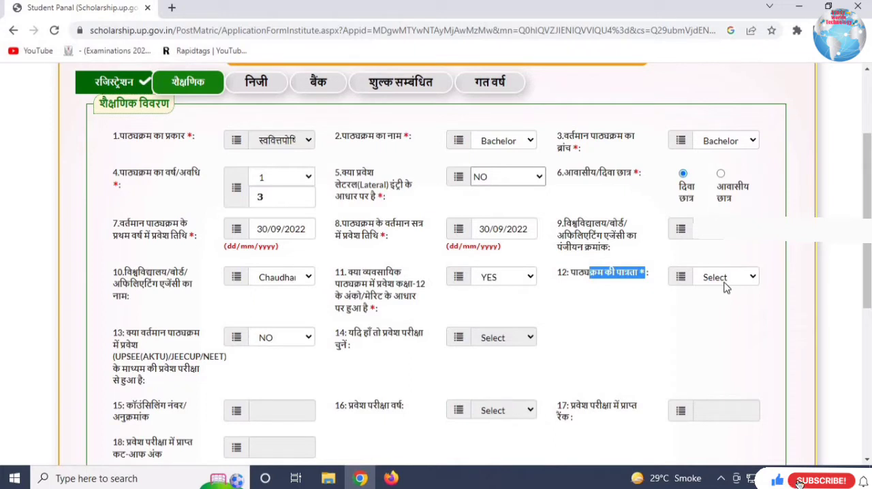
{"action": "left_click", "coordinate": [726, 285]}
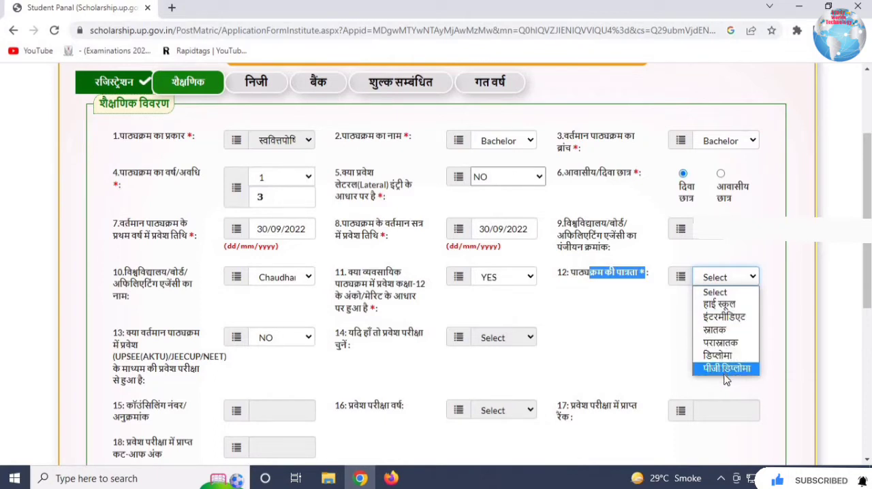
{"action": "left_click", "coordinate": [734, 322]}
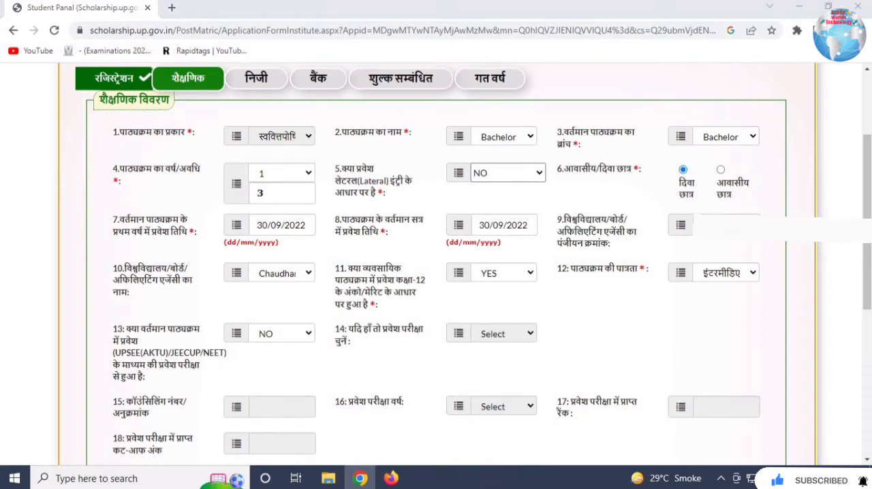
- Set the passing year to 2020 for the हाई स्कूल row of the past educational qualifications table
{"action": "scroll", "coordinate": [436, 272], "scroll_direction": "down", "scroll_amount": 5}
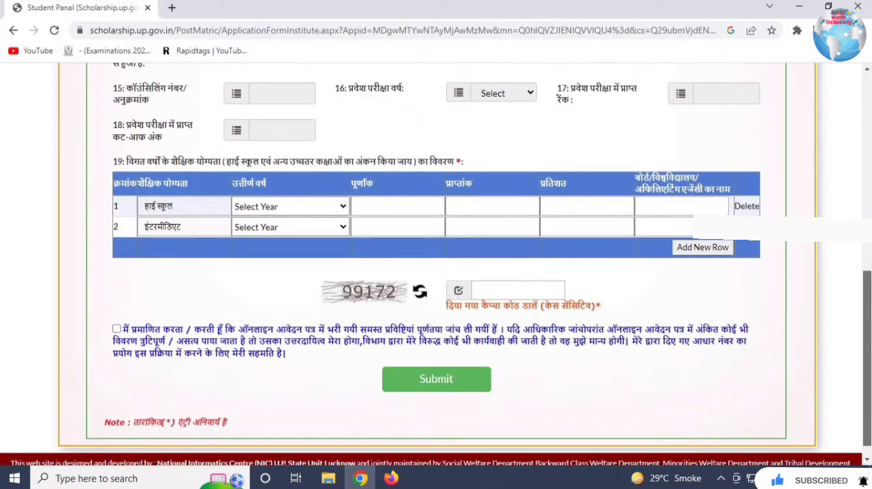
{"action": "left_click_drag", "start_coordinate": [139, 163], "coordinate": [251, 154]}
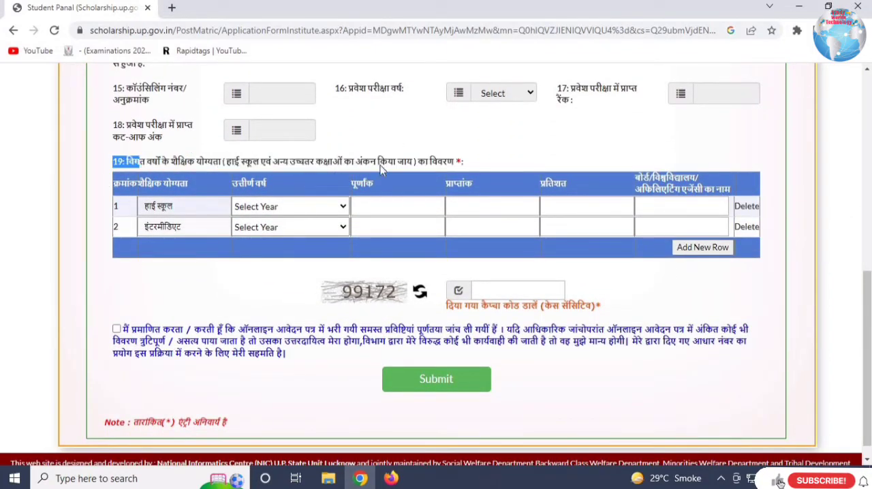
{"action": "left_click_drag", "start_coordinate": [304, 164], "coordinate": [462, 167]}
{"action": "left_click", "coordinate": [87, 207]}
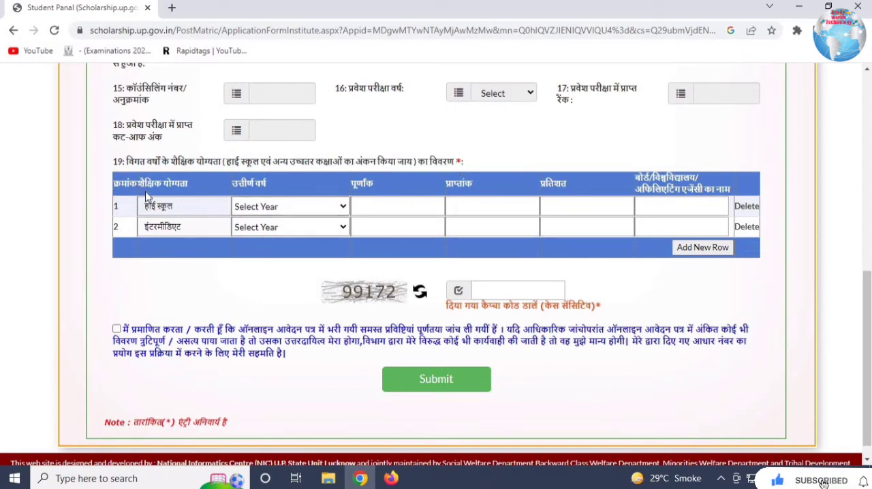
{"action": "left_click_drag", "start_coordinate": [115, 184], "coordinate": [186, 185]}
{"action": "left_click", "coordinate": [189, 209]}
{"action": "left_click", "coordinate": [303, 209]}
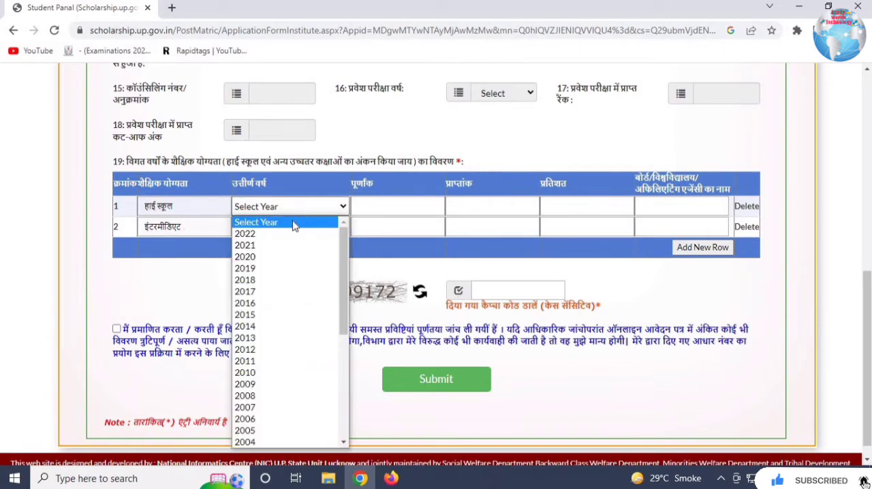
{"action": "left_click", "coordinate": [267, 257]}
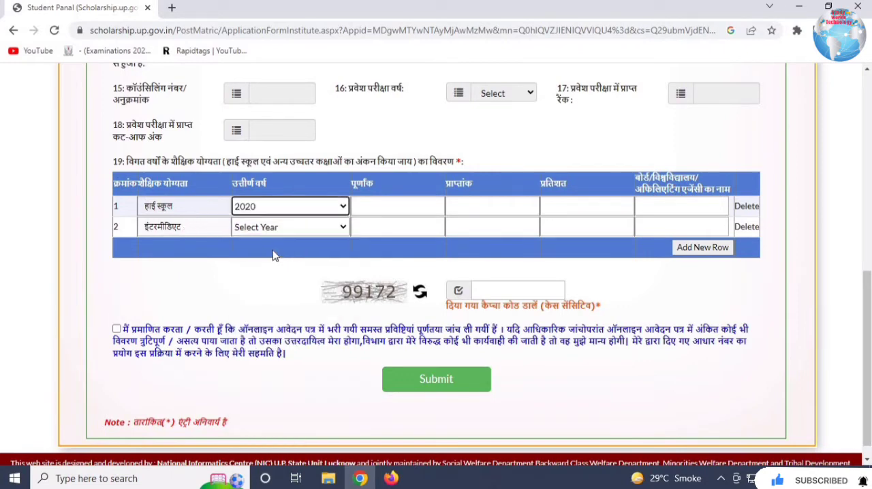
- Complete the हाई स्कूल row with total marks 500, obtained marks 398, percentage 79.6 and cbse board as the board name
{"action": "left_click", "coordinate": [402, 206]}
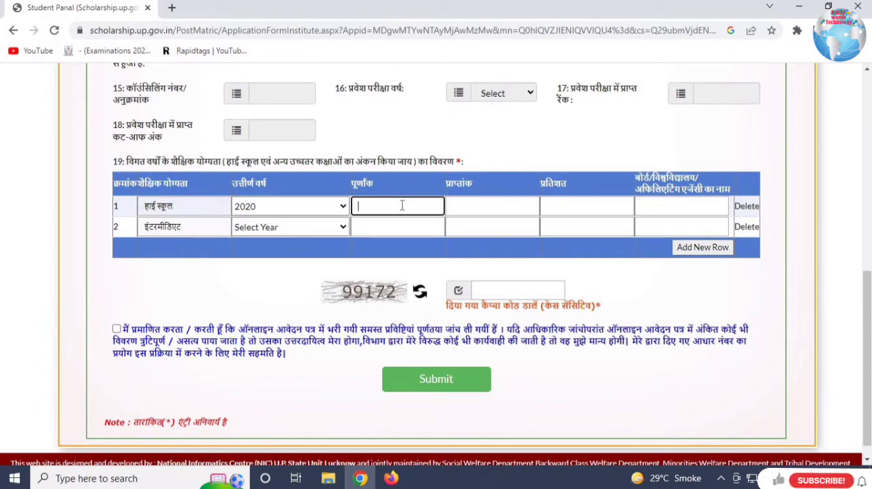
{"action": "left_click", "coordinate": [503, 208]}
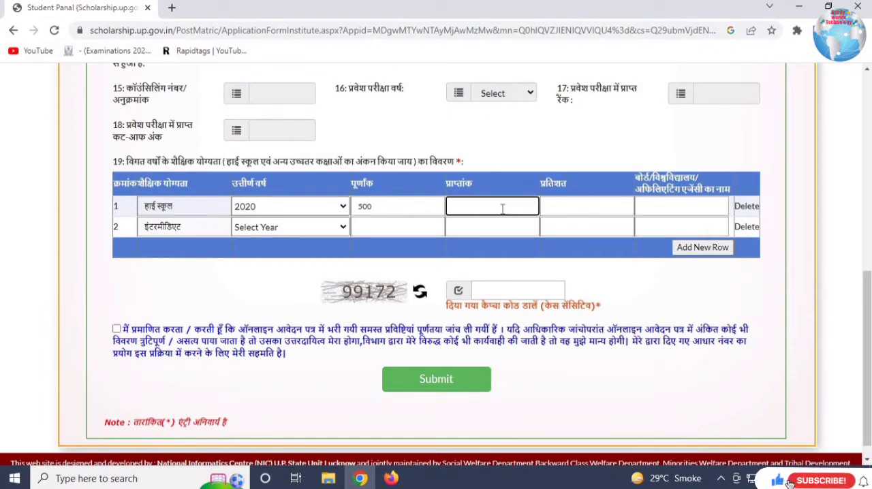
{"action": "type", "text": "398"}
{"action": "left_click", "coordinate": [564, 214]}
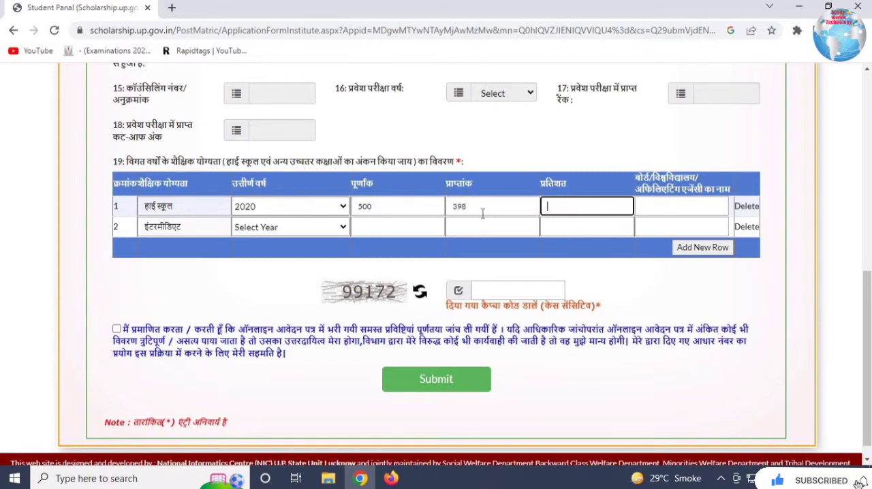
{"action": "left_click", "coordinate": [676, 209]}
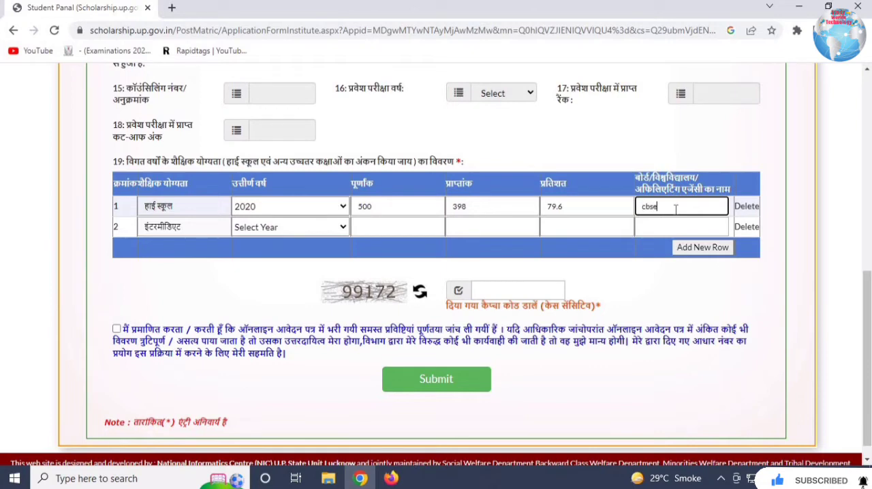
{"action": "type", "text": "cbse board"}
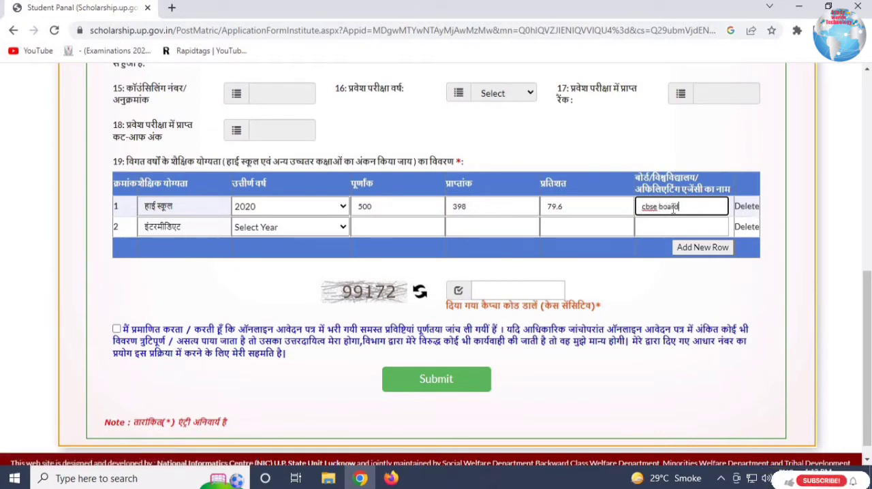
- Fill in the इंटरमीडिएट row with passing year 2022, total marks 600, obtained marks 494, percentage 82.33 and cbse board
{"action": "left_click", "coordinate": [272, 229]}
{"action": "left_click", "coordinate": [245, 254]}
{"action": "left_click", "coordinate": [398, 227]}
{"action": "type", "text": "600"}
{"action": "left_click", "coordinate": [486, 229]}
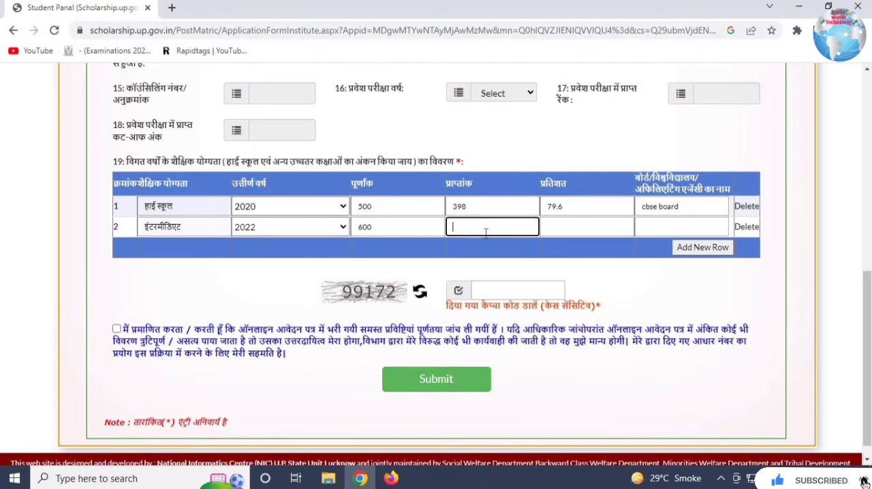
{"action": "type", "text": "494"}
{"action": "left_click", "coordinate": [661, 226]}
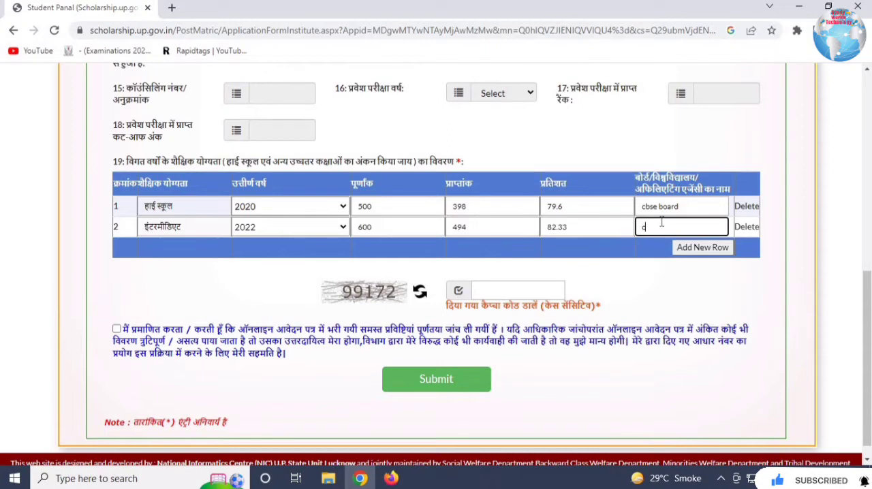
{"action": "type", "text": "cbe"}
{"action": "key", "text": "BackSpace"}
{"action": "type", "text": "se board"}
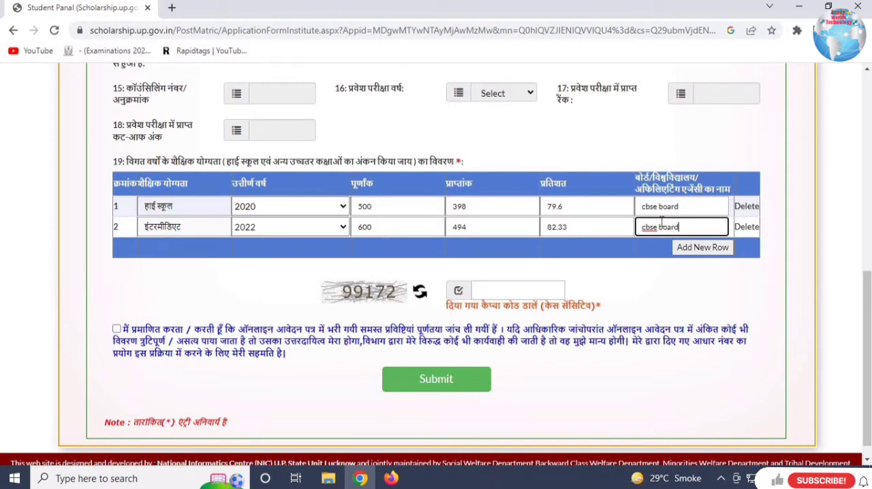
{"action": "left_click", "coordinate": [692, 272]}
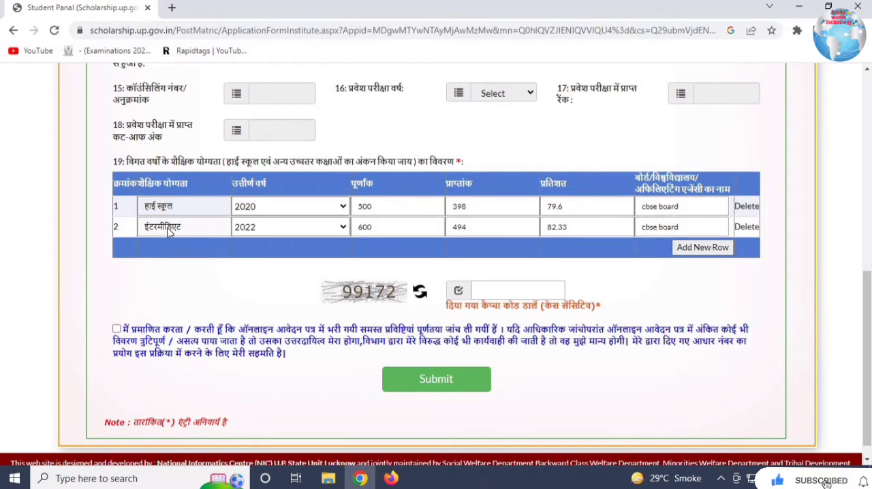
- Enter the captcha code, accept the declaration and submit the educational details (शैक्षणिक विवरण)
{"action": "left_click", "coordinate": [493, 292]}
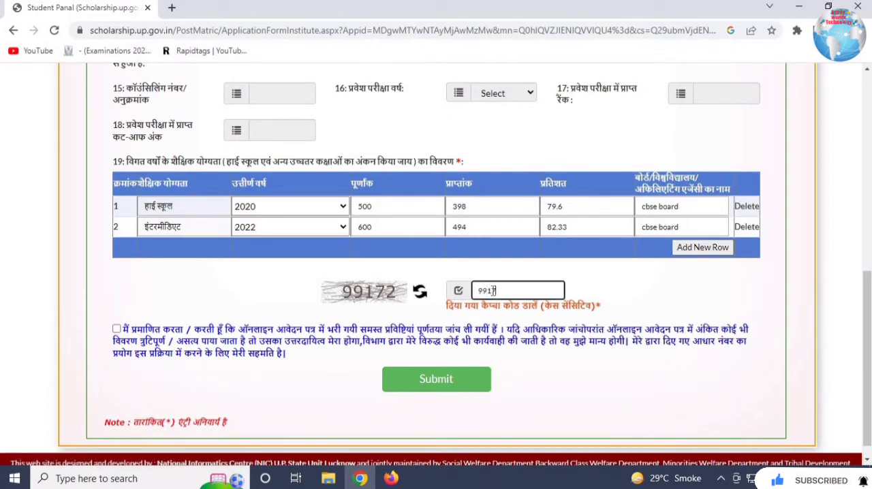
{"action": "left_click", "coordinate": [116, 329]}
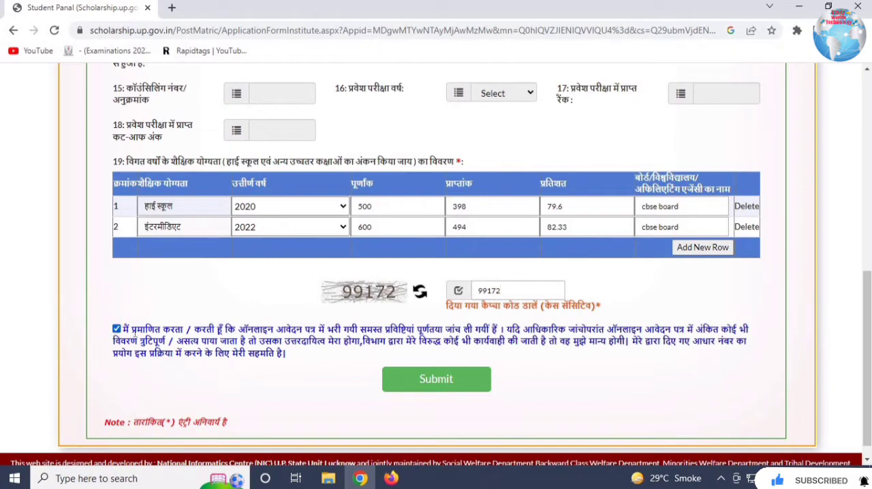
{"action": "left_click", "coordinate": [437, 379]}
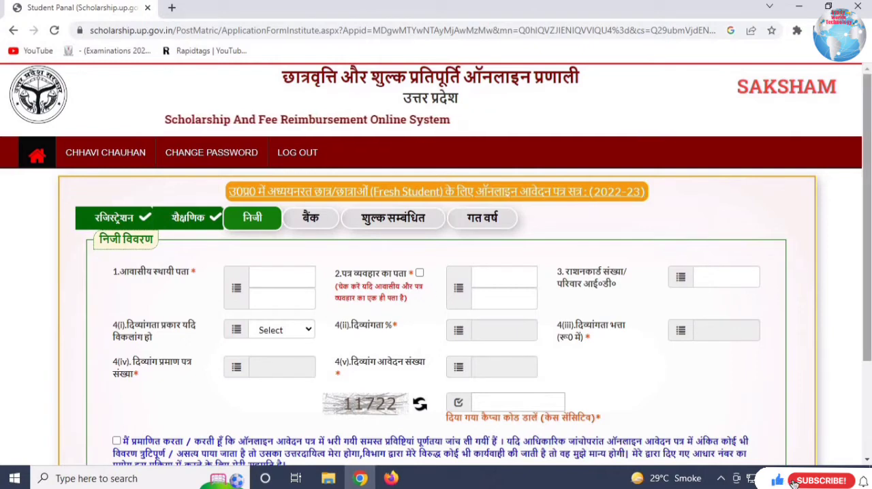
- Enter the permanent residential address, mark the correspondence address as the same, and look through the disability type options
{"action": "scroll", "coordinate": [436, 273], "scroll_direction": "down", "scroll_amount": 2}
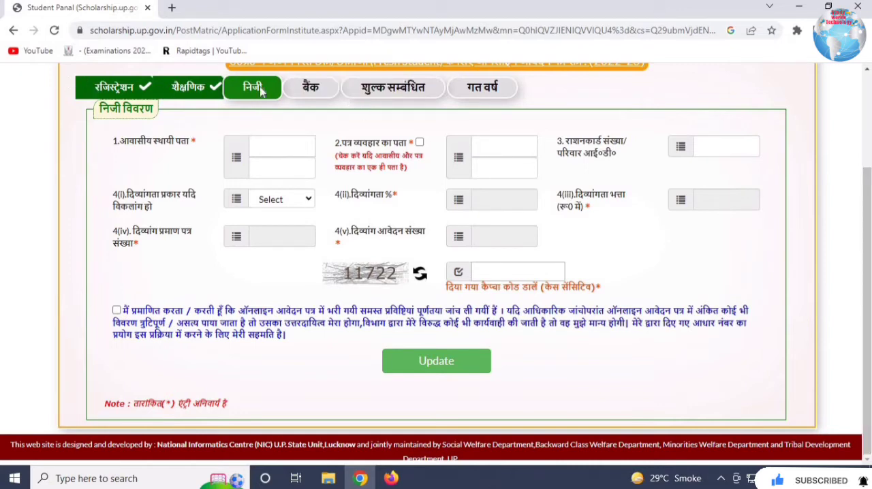
{"action": "left_click", "coordinate": [278, 148]}
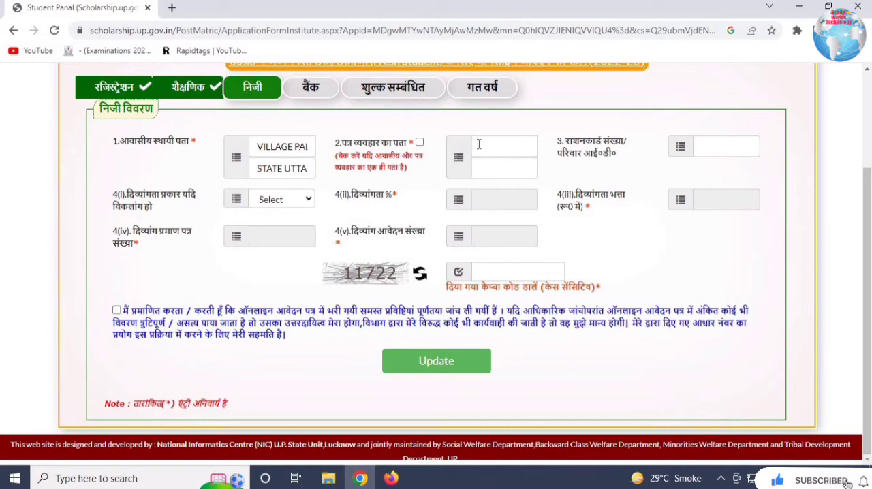
{"action": "left_click", "coordinate": [420, 143]}
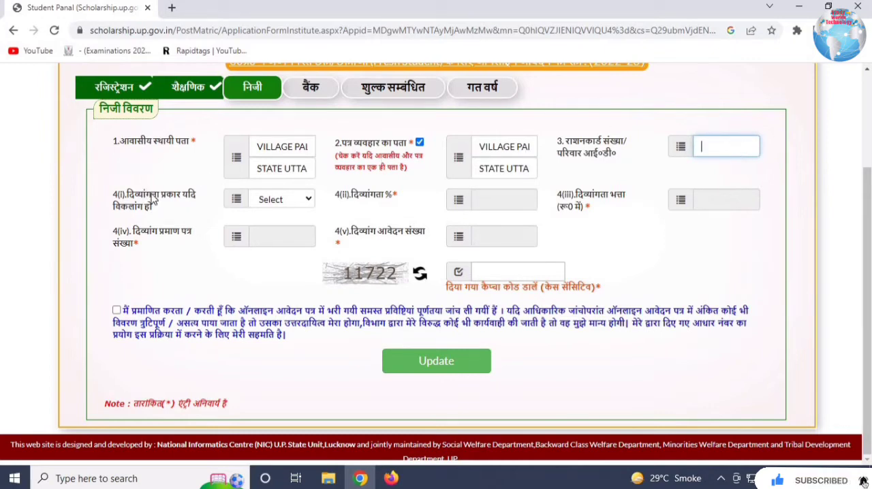
{"action": "left_click_drag", "start_coordinate": [150, 194], "coordinate": [207, 193]}
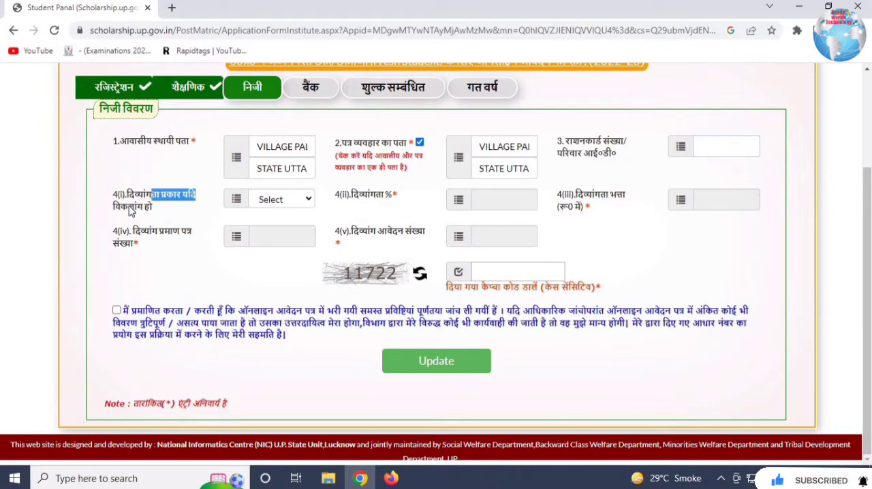
{"action": "left_click_drag", "start_coordinate": [129, 207], "coordinate": [172, 208]}
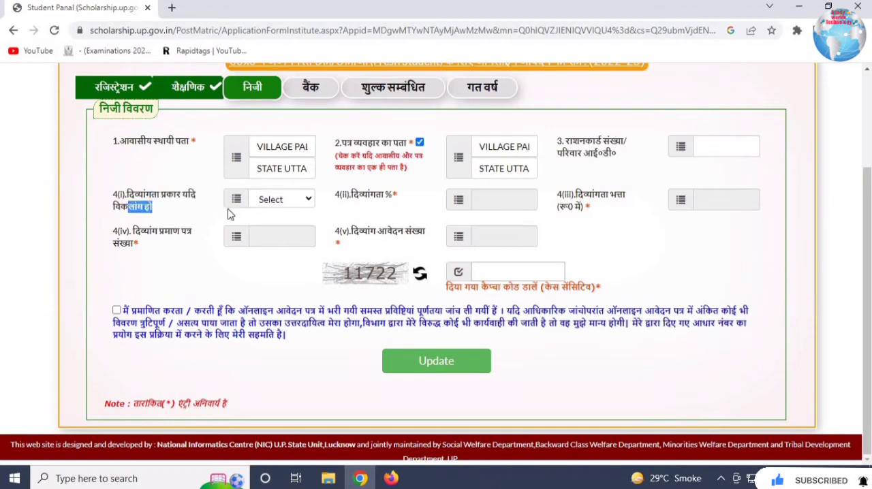
{"action": "left_click", "coordinate": [265, 202]}
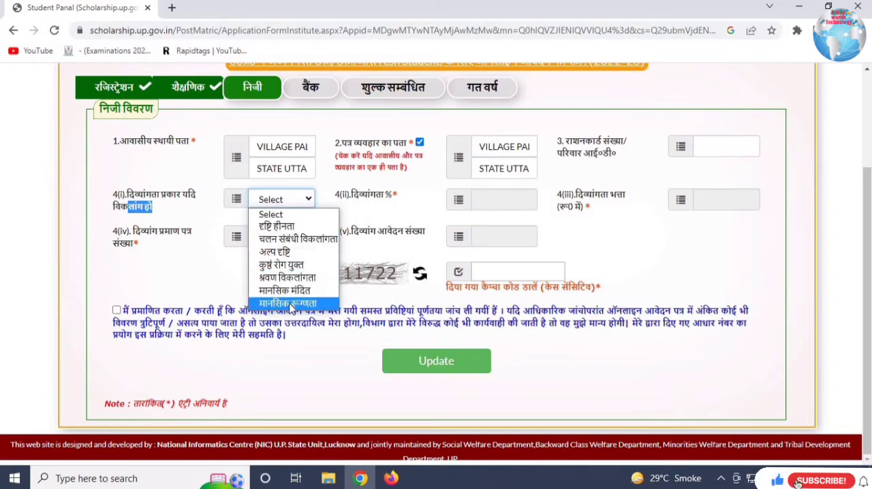
- Enter the captcha code, accept the declaration and save the personal details (निजी विवरण) without a disability type
{"action": "left_click", "coordinate": [526, 272]}
{"action": "type", "text": "11"}
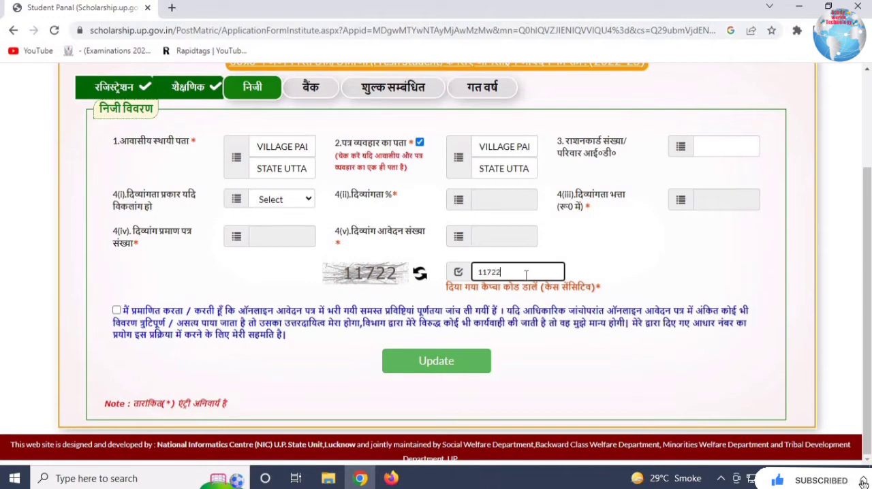
{"action": "type", "text": "722"}
{"action": "left_click", "coordinate": [116, 311]}
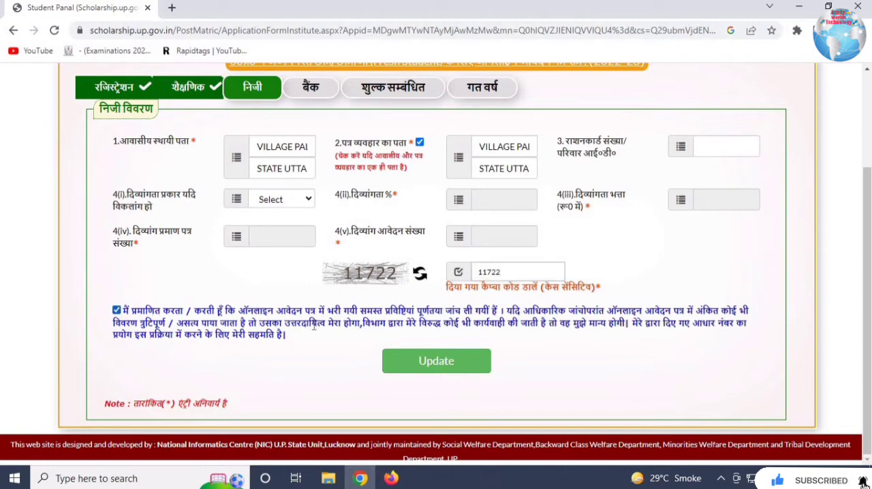
{"action": "left_click", "coordinate": [422, 364]}
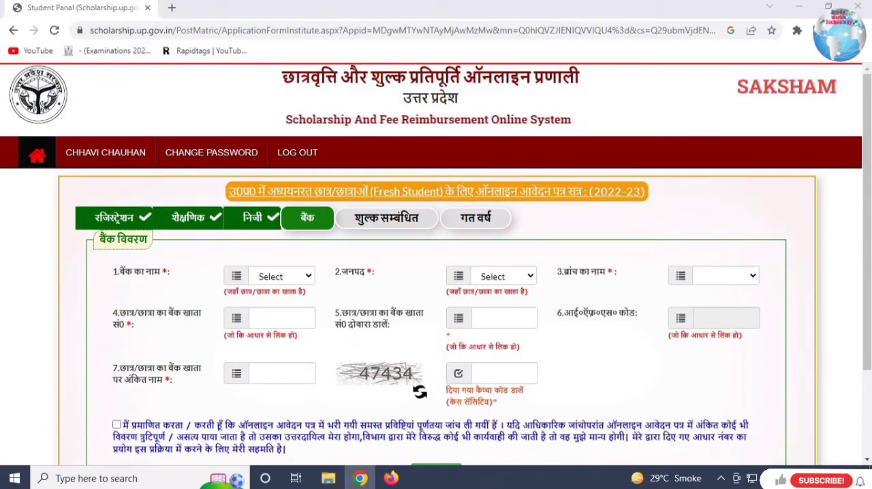
- Choose CANARA as the bank and Baghpat as the district, and find the student's branch in the branch list
{"action": "scroll", "coordinate": [870, 206], "scroll_direction": "down", "scroll_amount": 2}
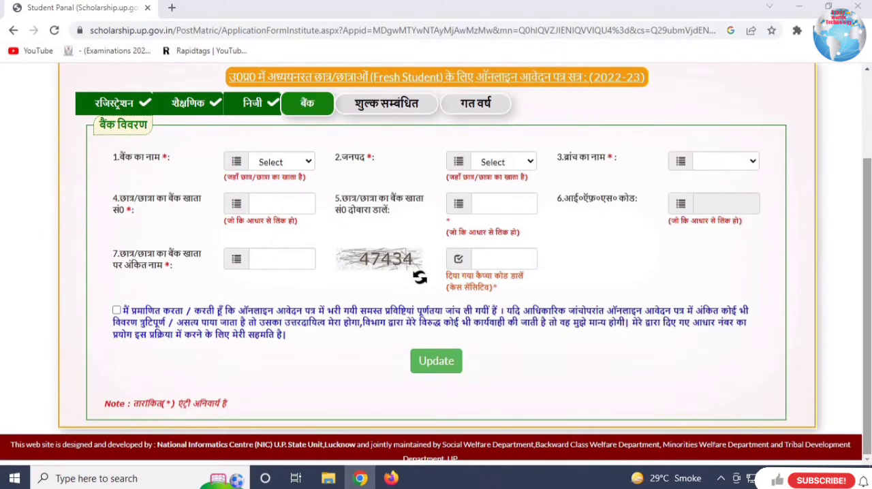
{"action": "left_click", "coordinate": [270, 162]}
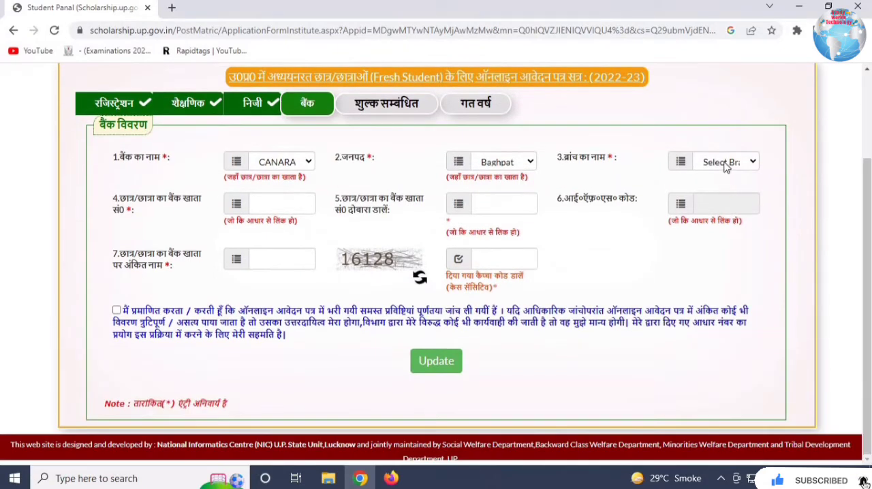
{"action": "left_click", "coordinate": [731, 164]}
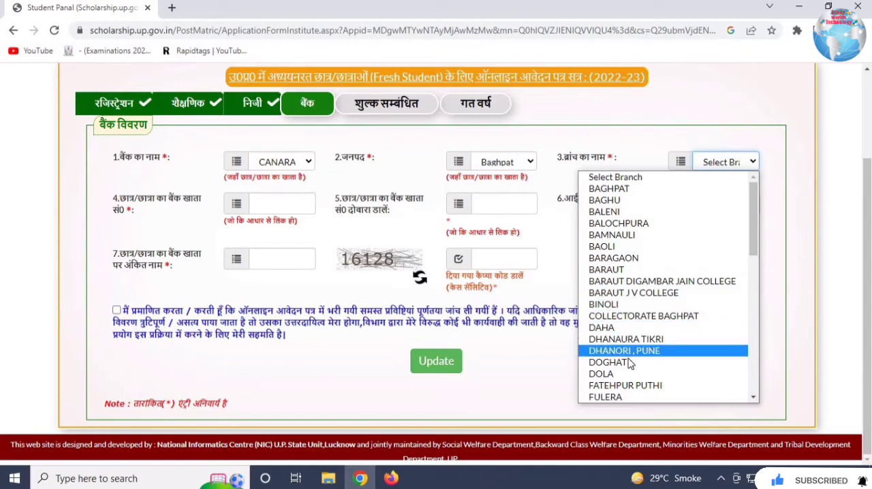
{"action": "scroll", "coordinate": [633, 361], "scroll_direction": "down", "scroll_amount": 5}
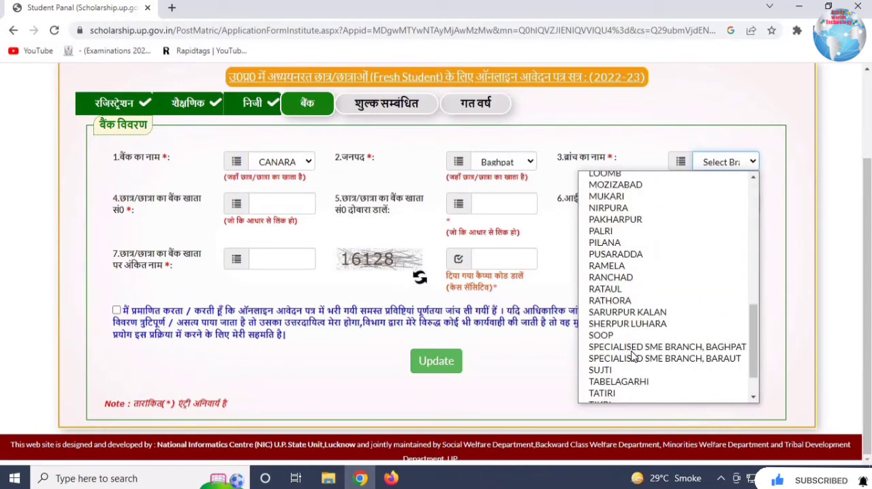
{"action": "scroll", "coordinate": [633, 356], "scroll_direction": "down", "scroll_amount": 1}
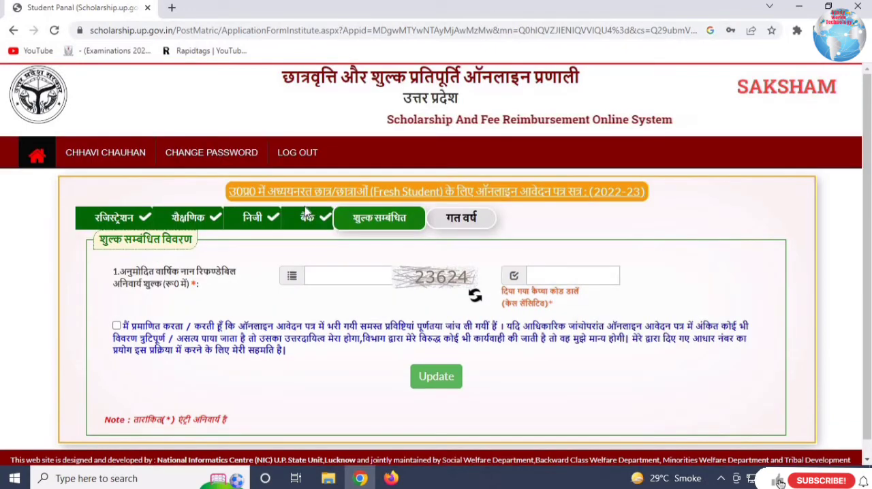
- Enter 12000 as the approved annual non-refundable fee, fill in the captcha code, accept the declaration and submit the fee details (शुल्क सम्बंधित विवरण)
{"action": "left_click", "coordinate": [338, 277]}
{"action": "left_click", "coordinate": [339, 279]}
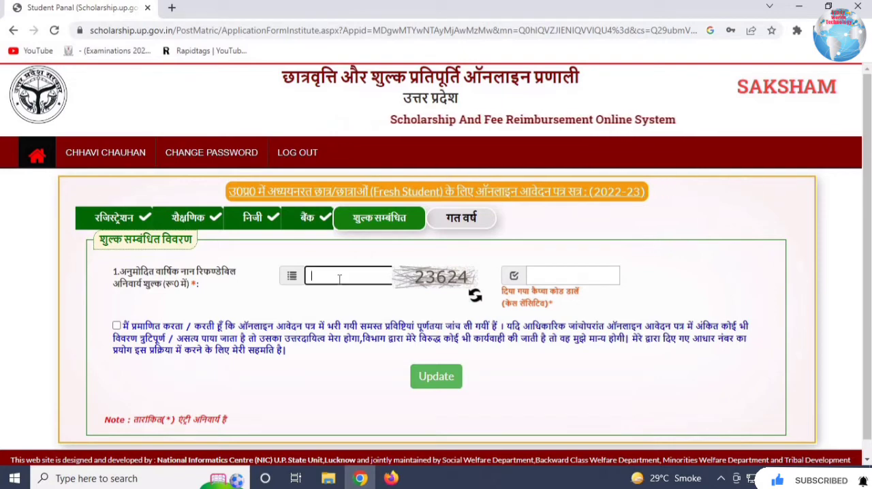
{"action": "type", "text": "12000"}
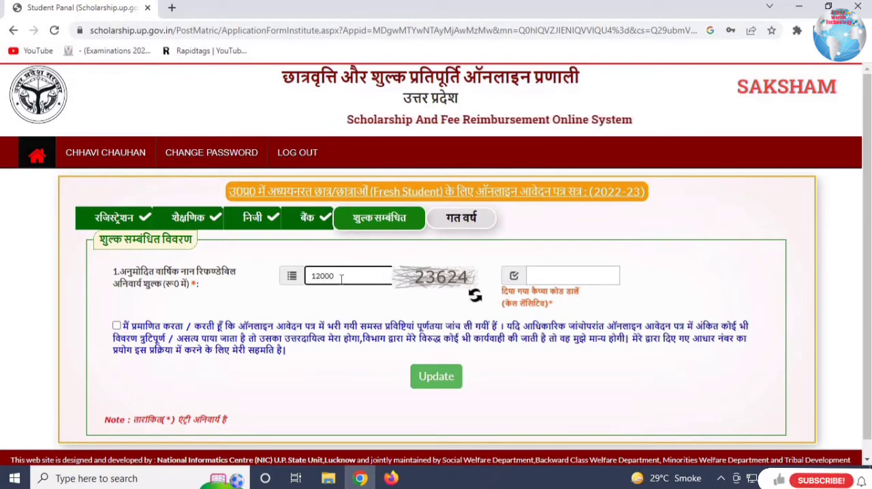
{"action": "left_click", "coordinate": [549, 274]}
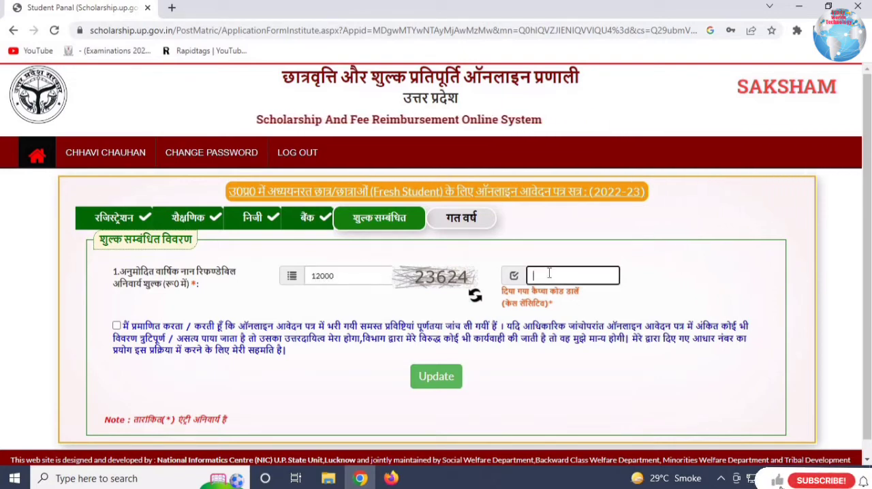
{"action": "type", "text": "23624"}
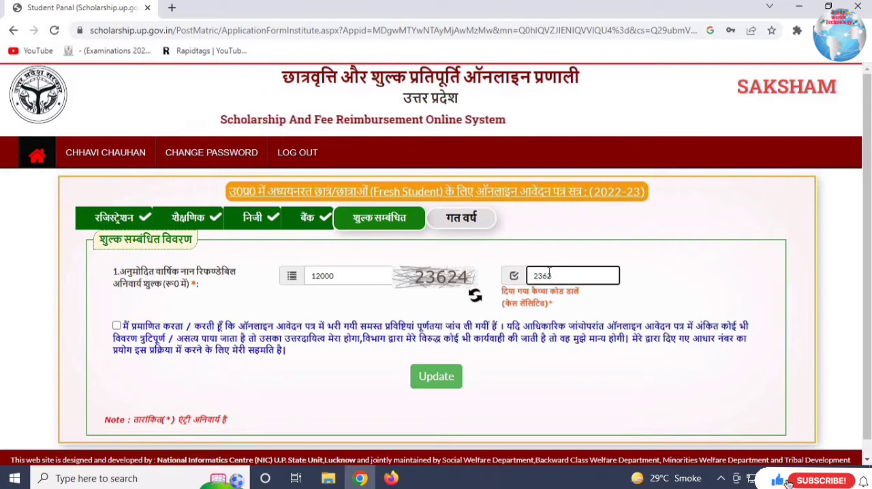
{"action": "left_click", "coordinate": [116, 326]}
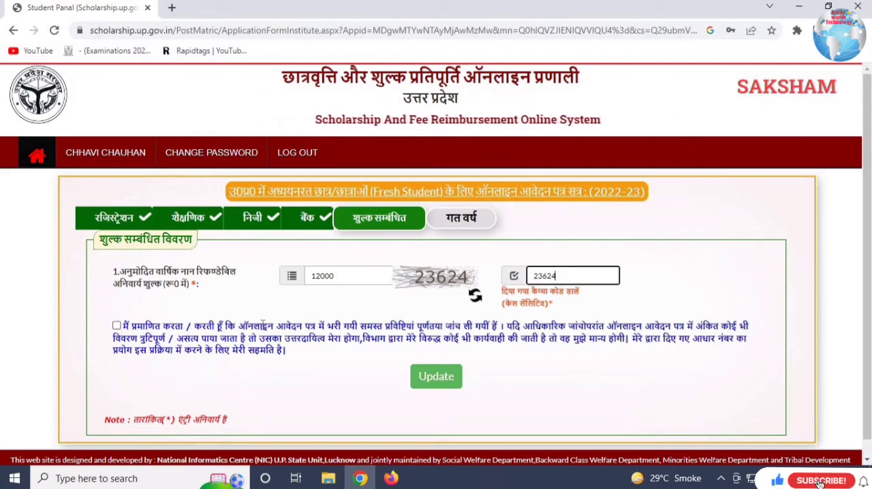
{"action": "left_click", "coordinate": [447, 379]}
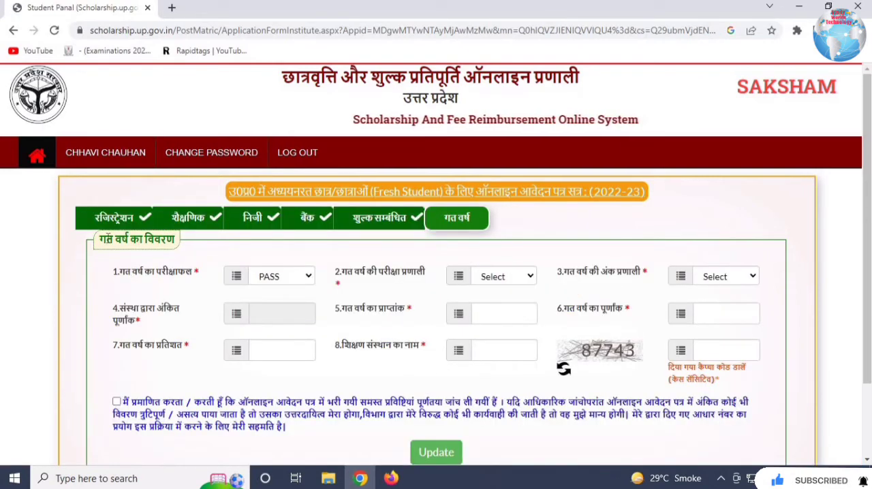
- Review the previous year's result options, keep PASS, and set the previous year's examination system to वार्षिक परीक्षा प्रणाली
{"action": "left_click_drag", "start_coordinate": [116, 240], "coordinate": [176, 240]}
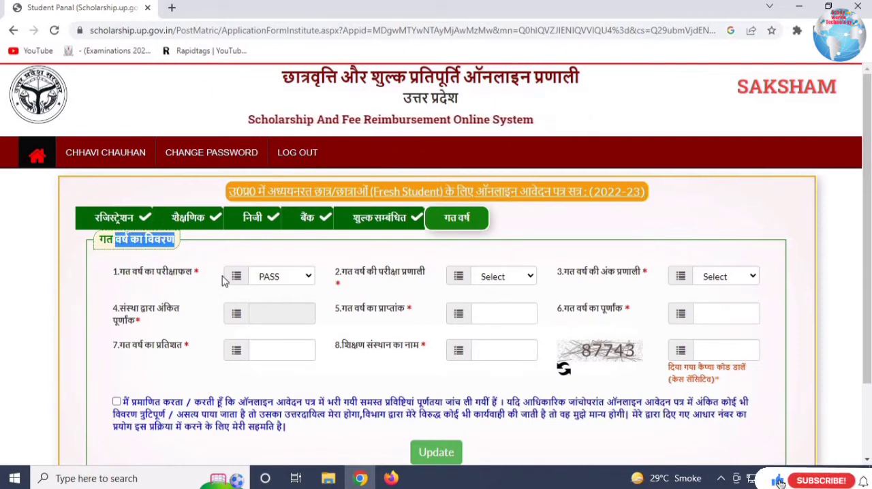
{"action": "left_click_drag", "start_coordinate": [138, 272], "coordinate": [271, 282]}
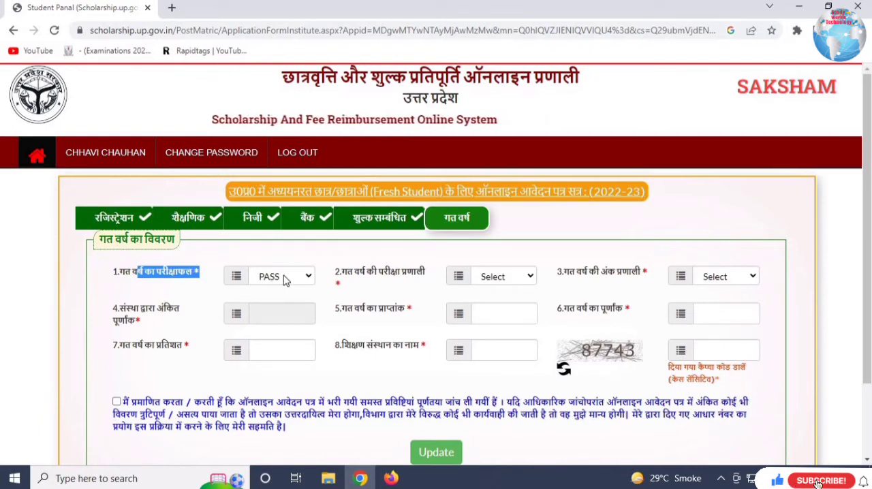
{"action": "left_click", "coordinate": [286, 278]}
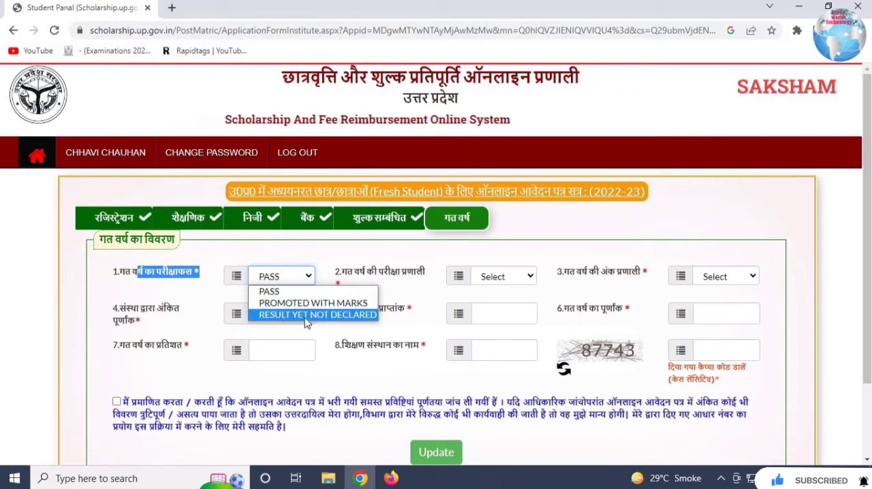
{"action": "left_click", "coordinate": [351, 259]}
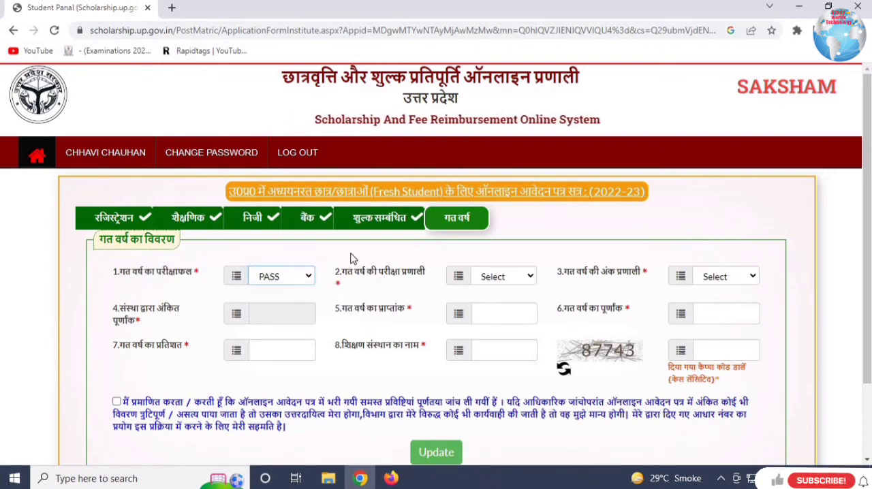
{"action": "left_click", "coordinate": [512, 279]}
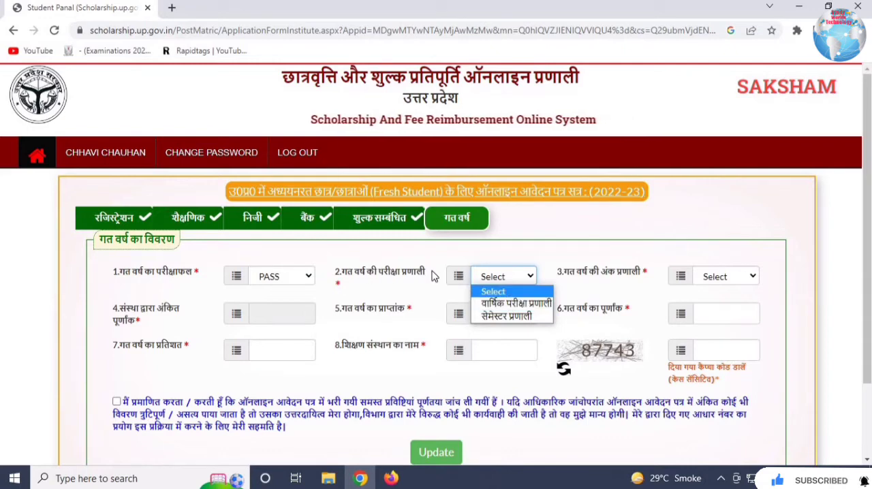
{"action": "left_click", "coordinate": [531, 309]}
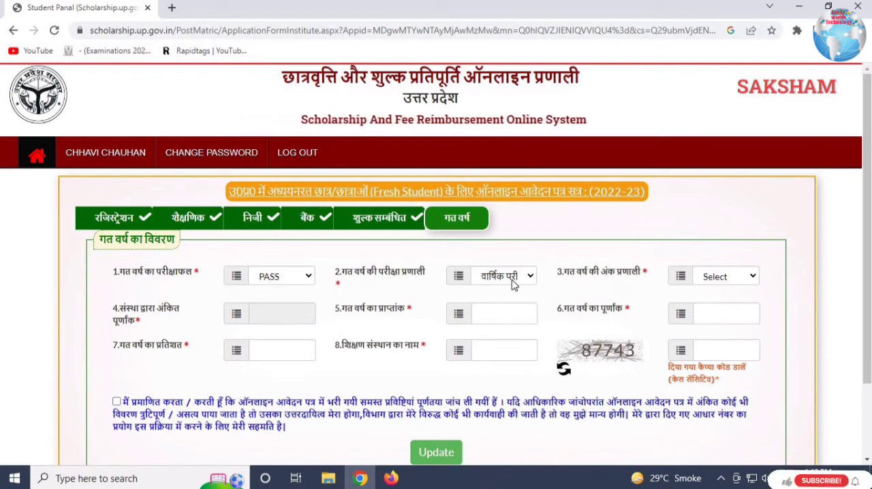
- Set the previous year's marking system (गत वर्ष की अंक प्रणाली) to वार्षिक परीक्षा अंक प्रणाली
{"action": "left_click_drag", "start_coordinate": [578, 273], "coordinate": [638, 280]}
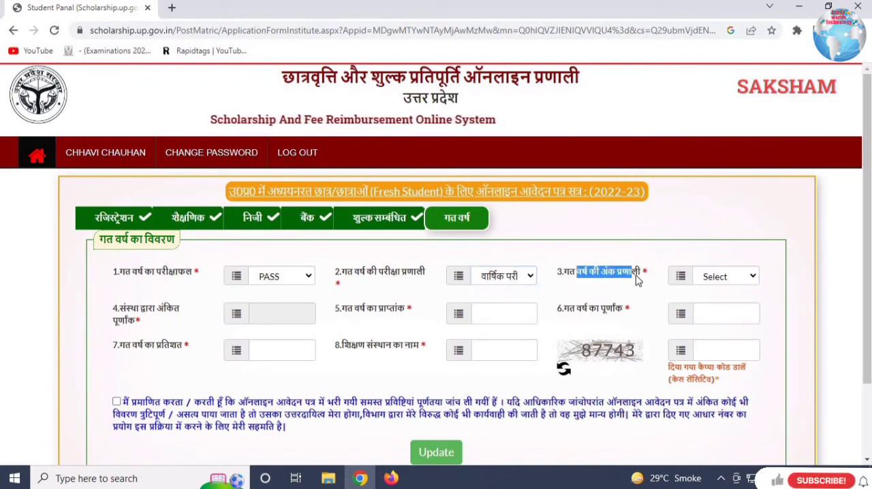
{"action": "left_click", "coordinate": [719, 280]}
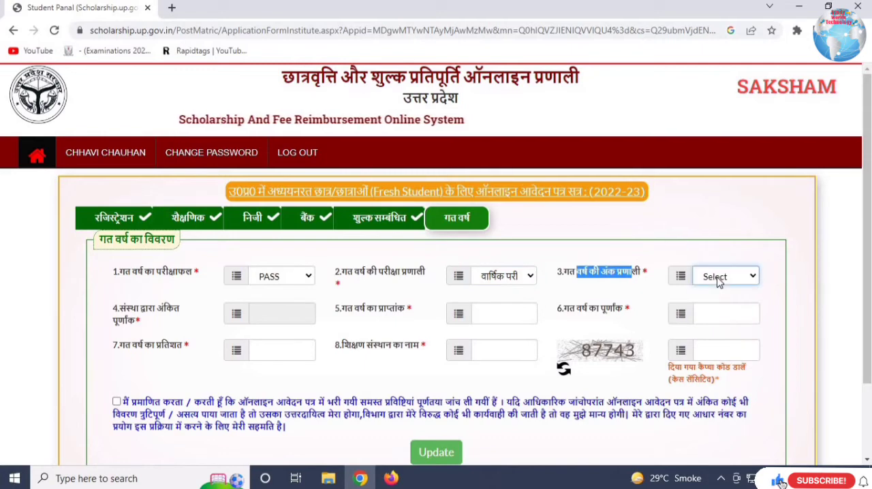
{"action": "left_click", "coordinate": [717, 281]}
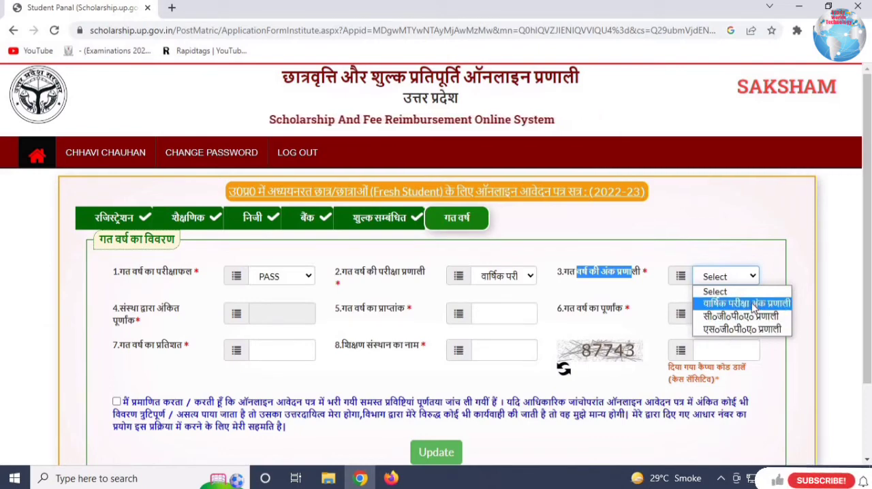
{"action": "left_click", "coordinate": [743, 304]}
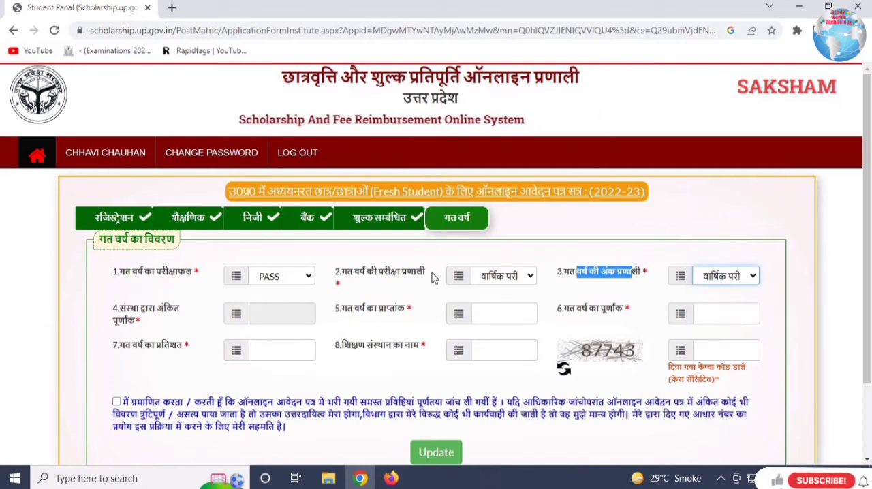
{"action": "left_click", "coordinate": [651, 253]}
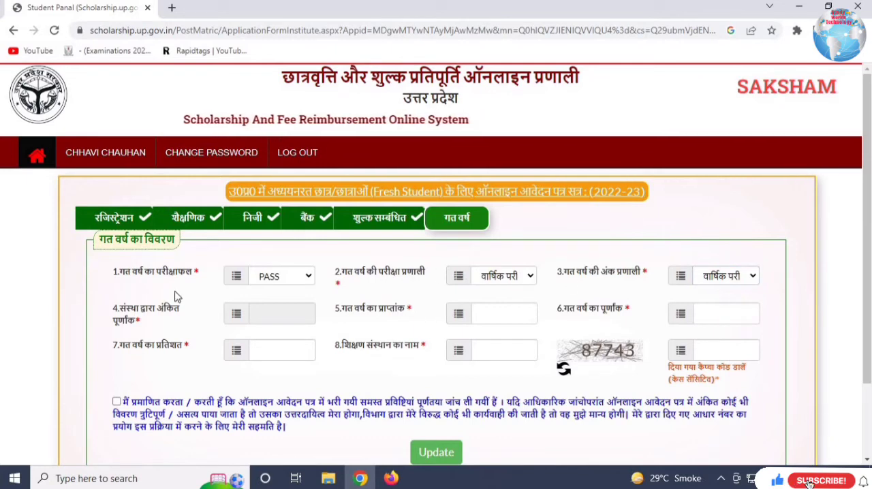
- Enter 494 as the previous year's marks obtained and 600 as the maximum marks, and check the percentage field
{"action": "left_click", "coordinate": [497, 314]}
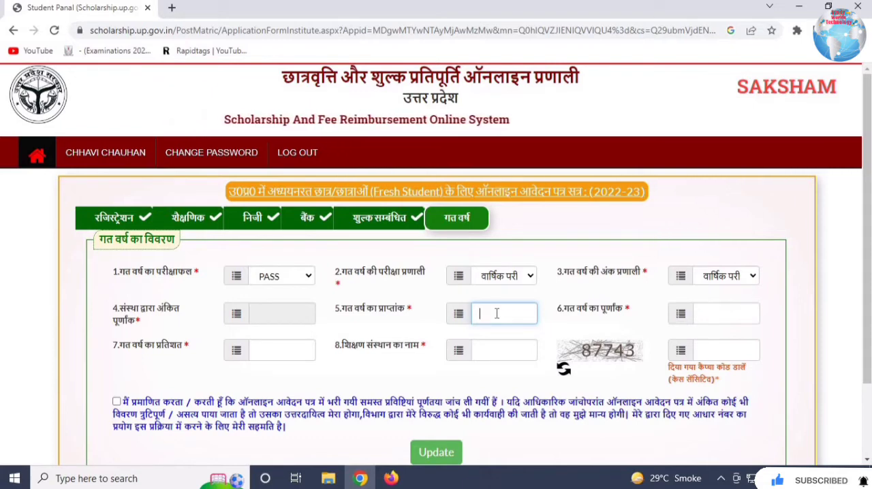
{"action": "type", "text": "4"}
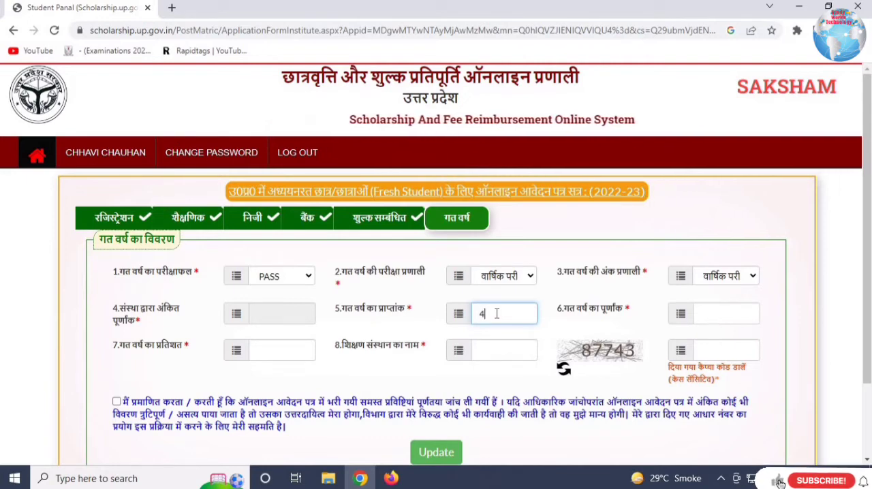
{"action": "type", "text": "94"}
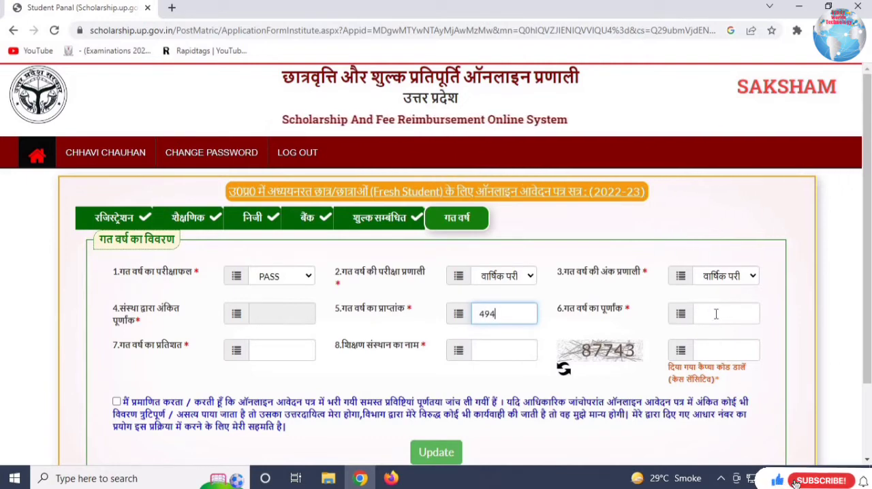
{"action": "left_click", "coordinate": [717, 314]}
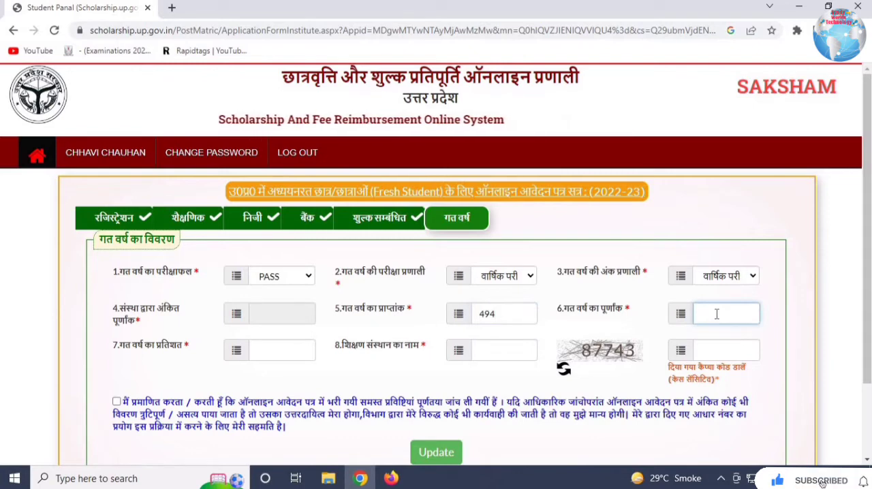
{"action": "type", "text": "600"}
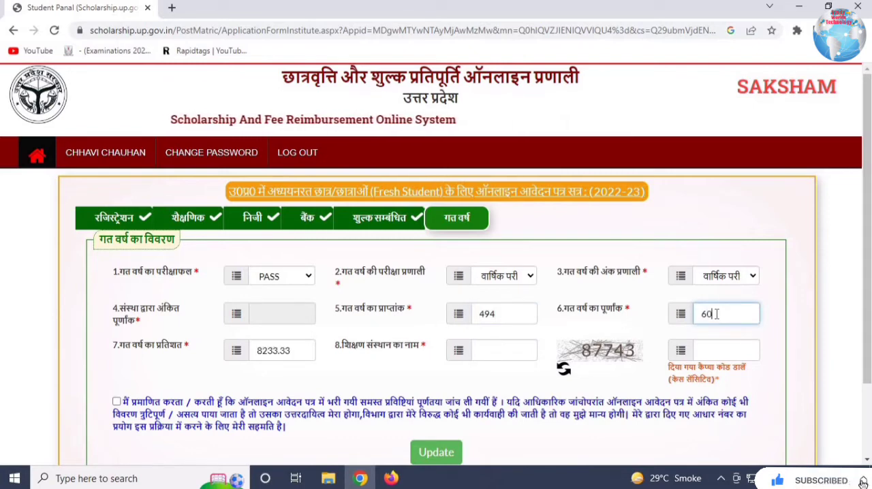
{"action": "left_click", "coordinate": [269, 351]}
- Enter the DAV Public School name as the educational institution, fill in the captcha code, accept the declaration and submit the previous year's details
{"action": "left_click", "coordinate": [501, 351]}
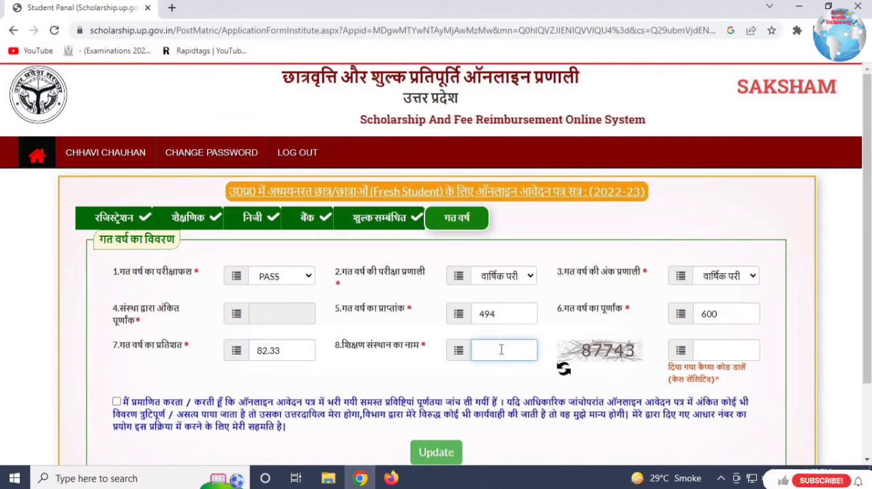
{"action": "type", "text": "Dav"}
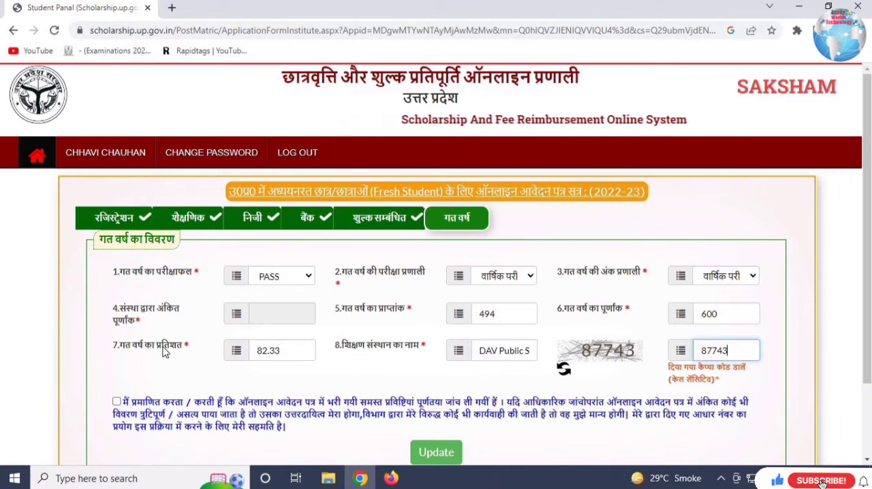
{"action": "left_click", "coordinate": [116, 402]}
{"action": "left_click", "coordinate": [438, 452]}
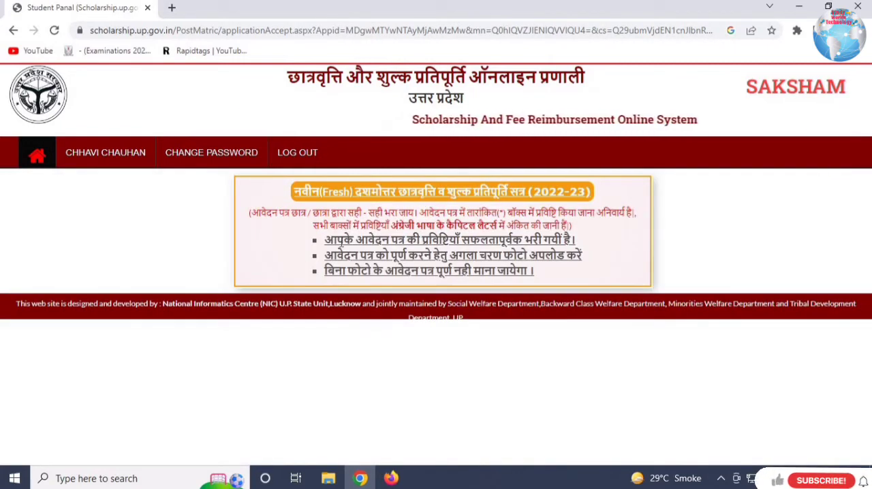
- Read the notices about the saved entries and required photo, and check the application form's status on the student dashboard
{"action": "left_click_drag", "start_coordinate": [339, 240], "coordinate": [578, 246]}
{"action": "left_click", "coordinate": [338, 255]}
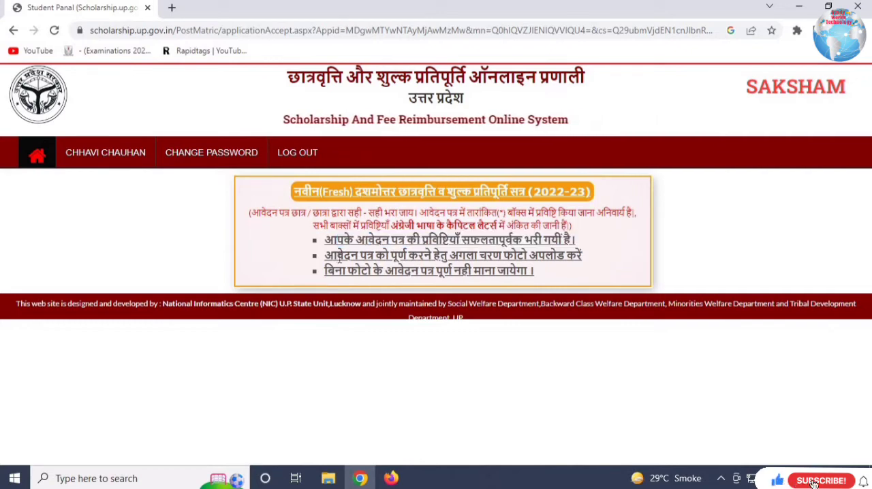
{"action": "left_click_drag", "start_coordinate": [338, 255], "coordinate": [579, 257]}
{"action": "left_click_drag", "start_coordinate": [347, 271], "coordinate": [532, 272]}
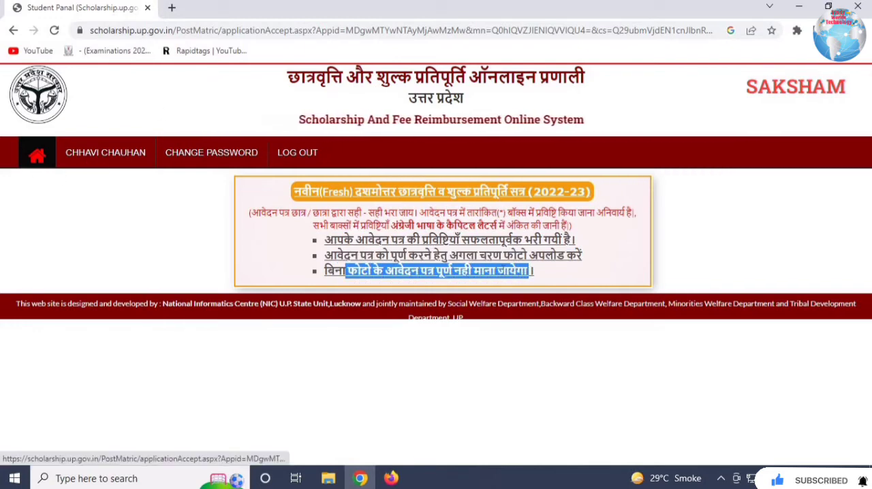
{"action": "left_click", "coordinate": [34, 156]}
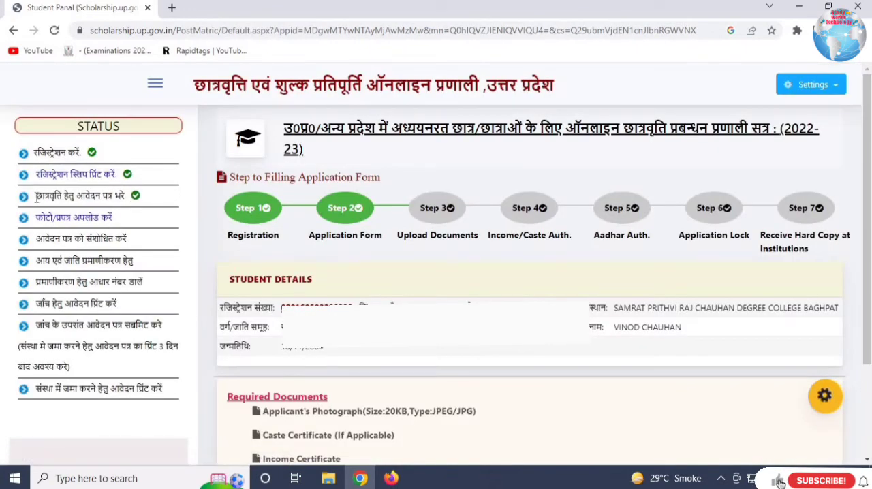
{"action": "left_click_drag", "start_coordinate": [36, 195], "coordinate": [250, 204]}
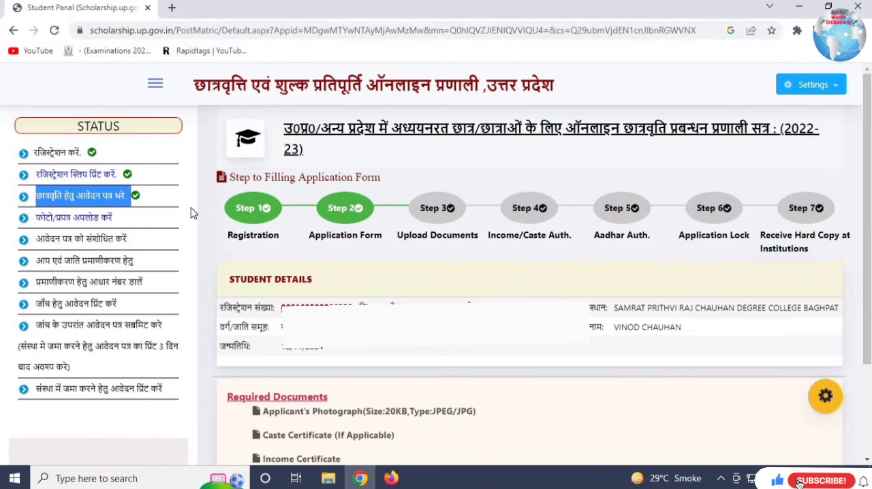
{"action": "mouse_move", "coordinate": [348, 208]}
{"action": "left_mouse_down"}
{"action": "mouse_move", "coordinate": [368, 230]}
{"action": "mouse_move", "coordinate": [343, 208]}
{"action": "left_mouse_up"}
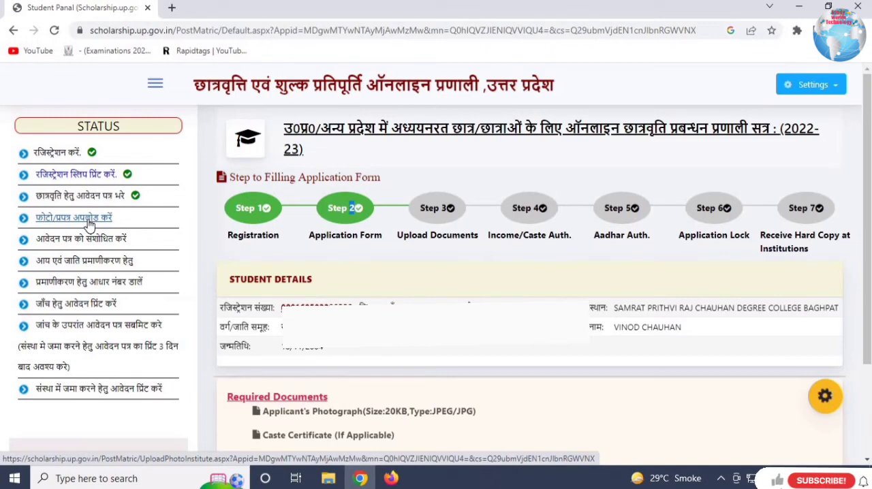
- Open the photo upload page (फोटो/प्रपत्र अपलोड करें), check the photo size and type limits, and view the student's uploaded photo
{"action": "left_click", "coordinate": [89, 224]}
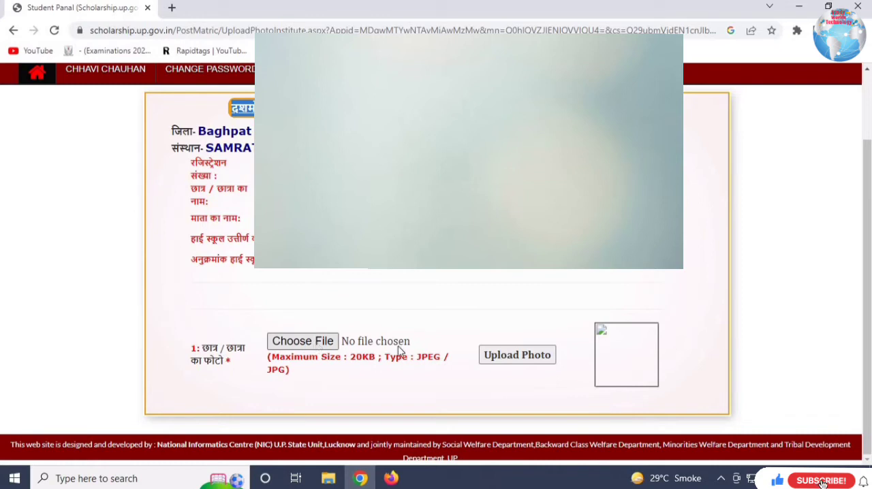
{"action": "left_click_drag", "start_coordinate": [351, 357], "coordinate": [407, 358]}
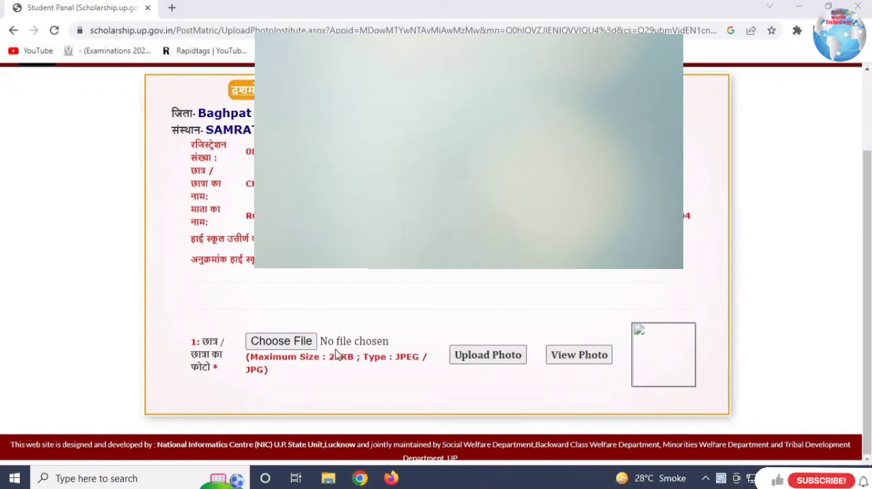
{"action": "left_click", "coordinate": [566, 367]}
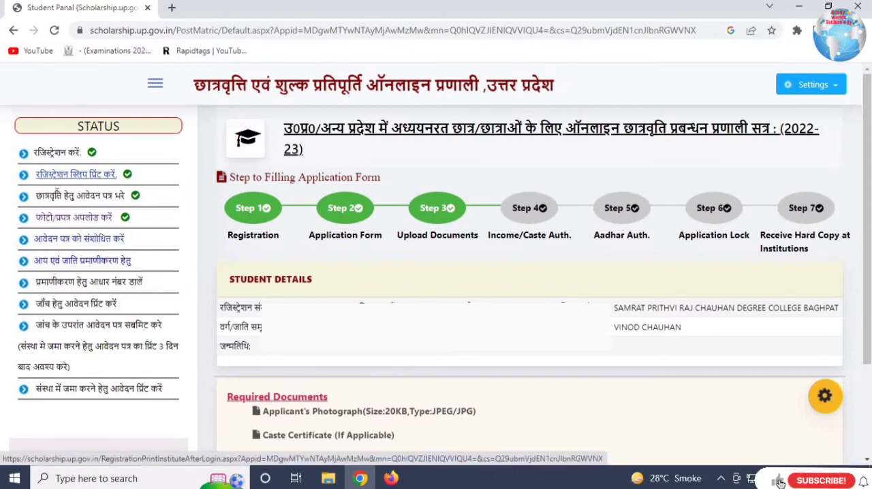
- Open the application correction page (आवेदन पत्र को संशोधित करें), view its registration section and return to the student dashboard
{"action": "left_click", "coordinate": [96, 241]}
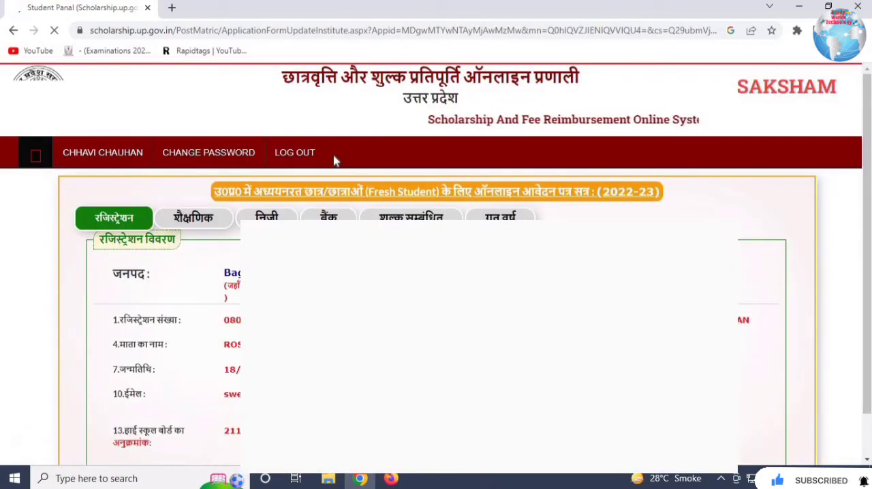
{"action": "scroll", "coordinate": [437, 273], "scroll_direction": "down", "scroll_amount": 2}
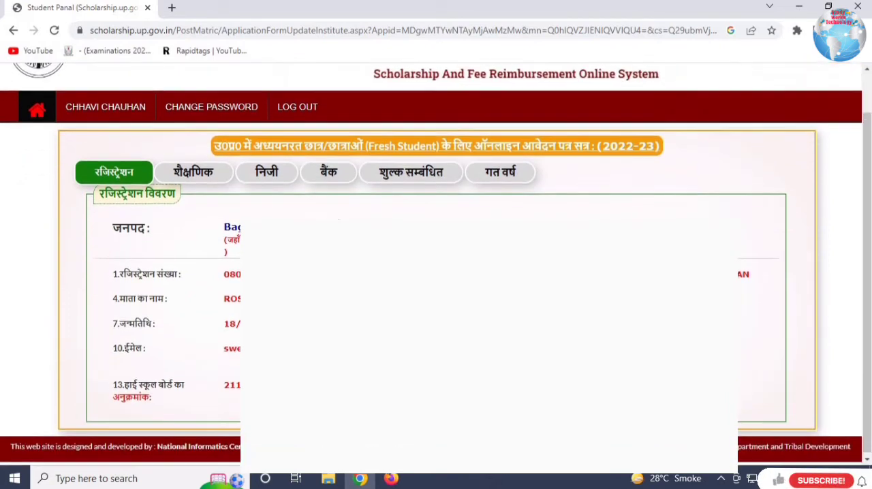
{"action": "scroll", "coordinate": [173, 282], "scroll_direction": "up", "scroll_amount": 2}
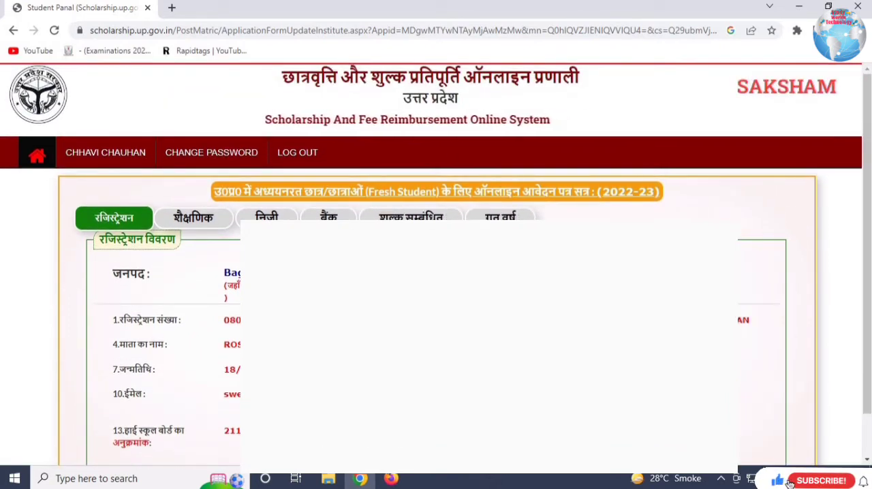
{"action": "left_click", "coordinate": [37, 158]}
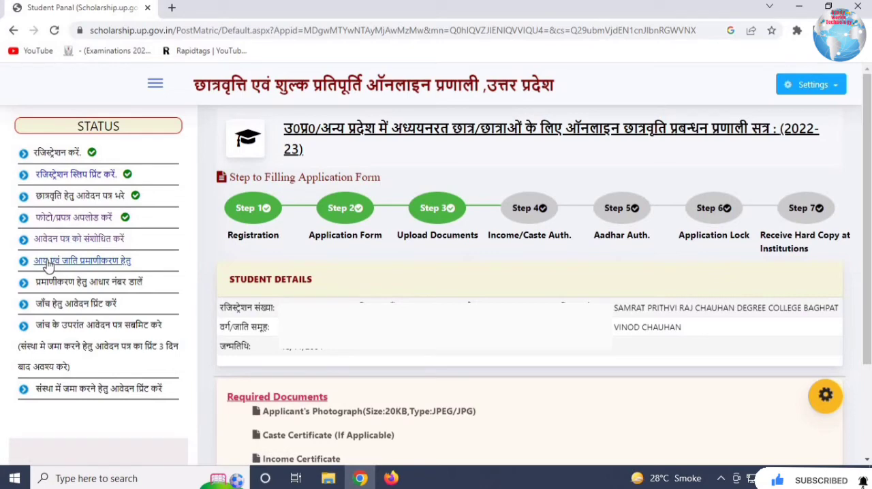
- Open the income and caste authentication page (आय एवं जाति प्रमाणीकरण हेतु) and read its heading and the income certificate notice
{"action": "left_click", "coordinate": [109, 265]}
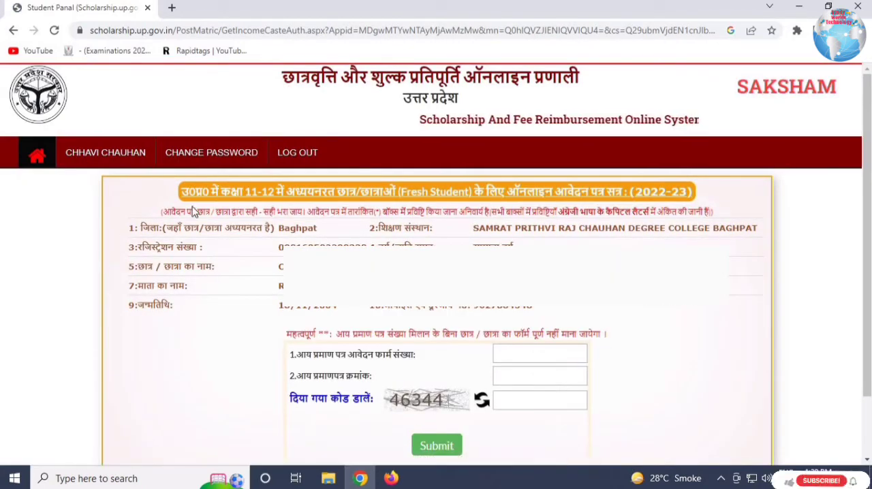
{"action": "left_click_drag", "start_coordinate": [196, 191], "coordinate": [449, 192]}
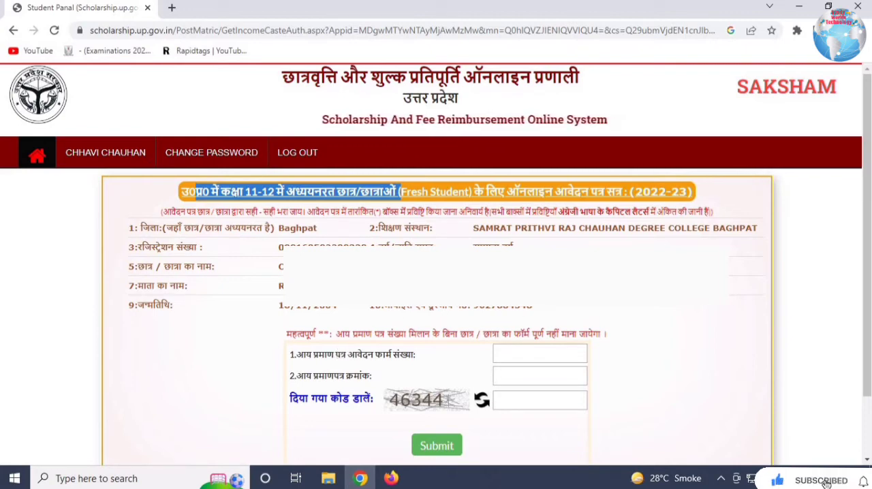
{"action": "left_click", "coordinate": [870, 276]}
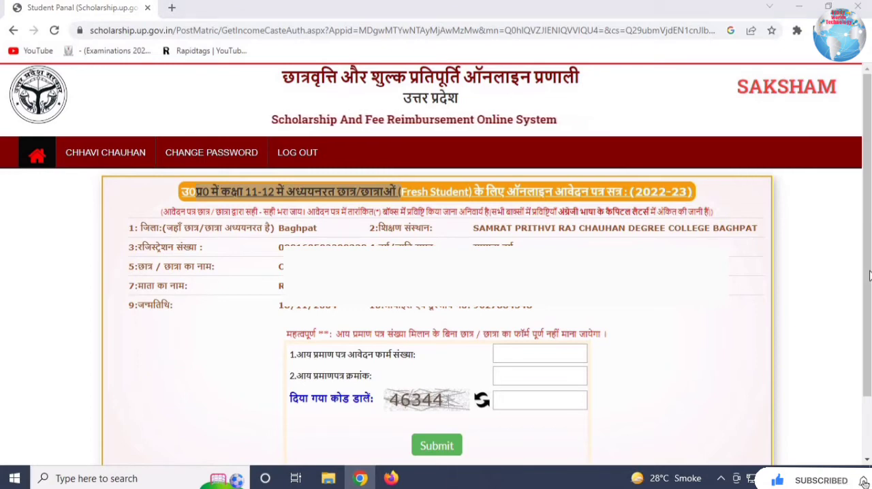
{"action": "left_click_drag", "start_coordinate": [868, 362], "coordinate": [868, 422]}
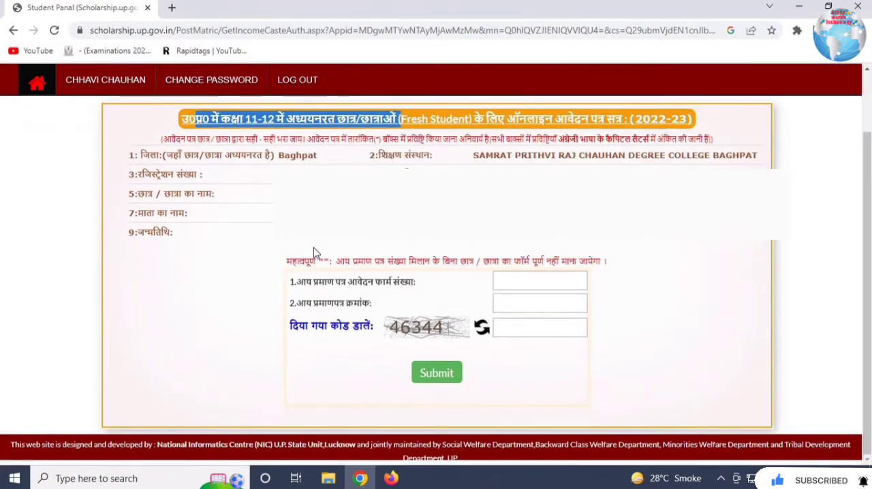
{"action": "left_click", "coordinate": [554, 244]}
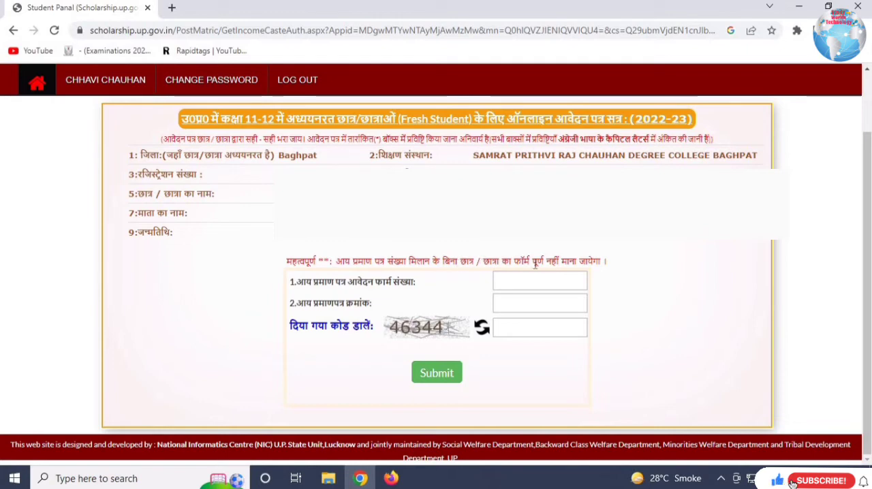
- Fill in the income certificate's application form number, the certificate number and the captcha code, and submit them
{"action": "left_click", "coordinate": [558, 290]}
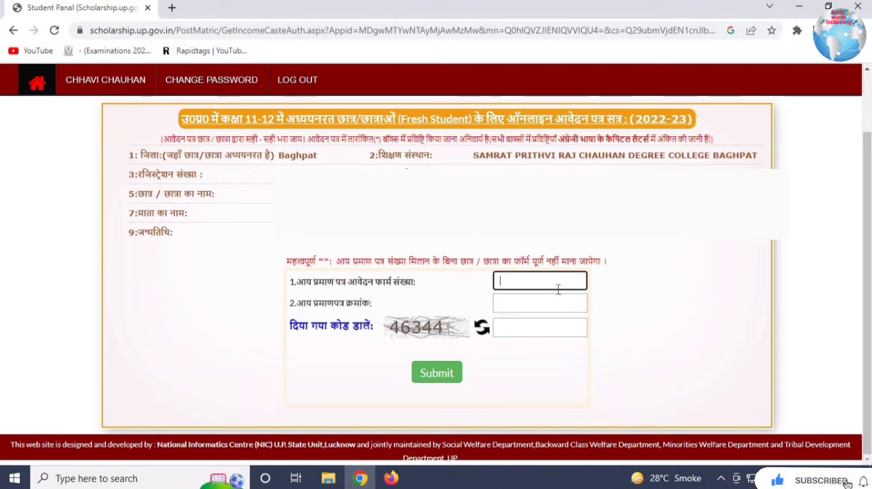
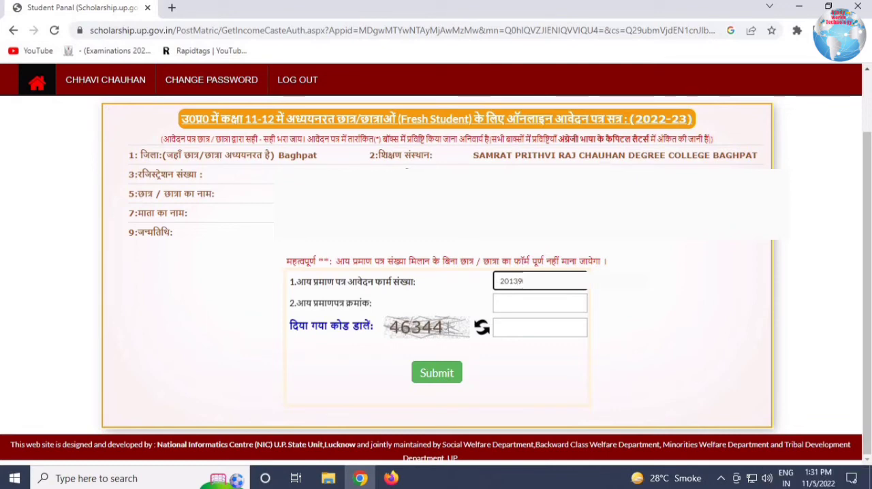
{"action": "key", "text": "Tab"}
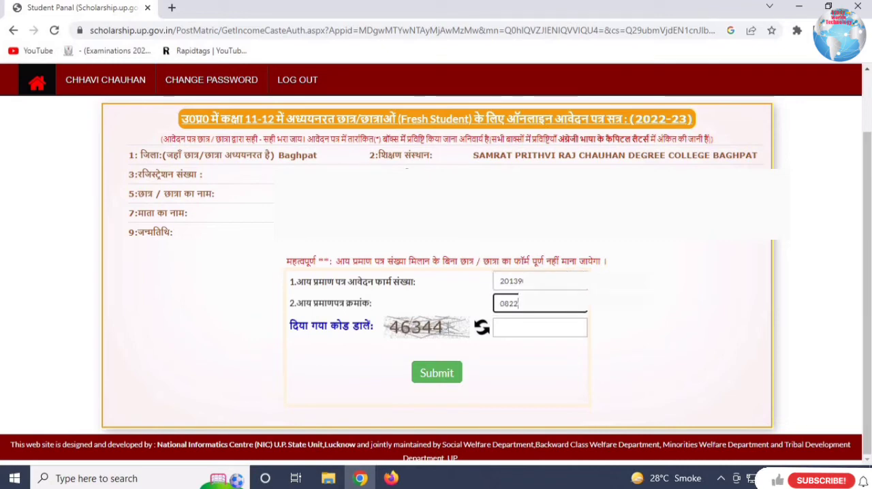
{"action": "left_click", "coordinate": [531, 322]}
{"action": "type", "text": "46344"}
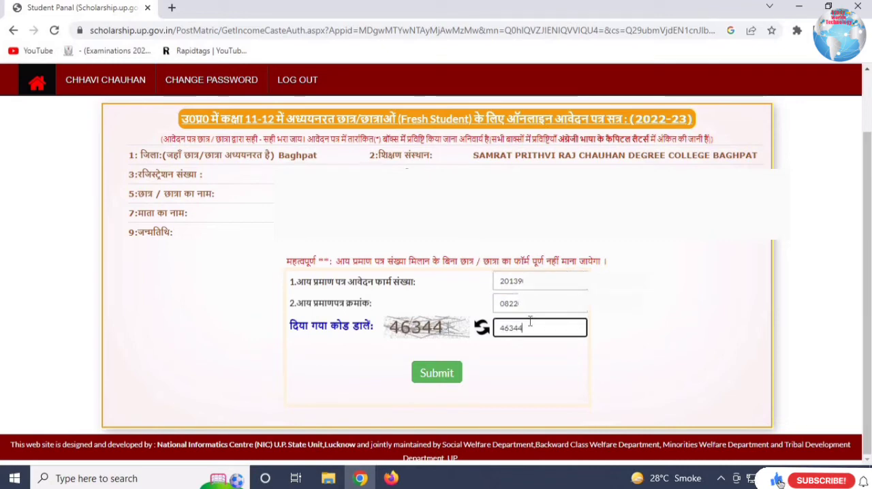
{"action": "left_click", "coordinate": [445, 377]}
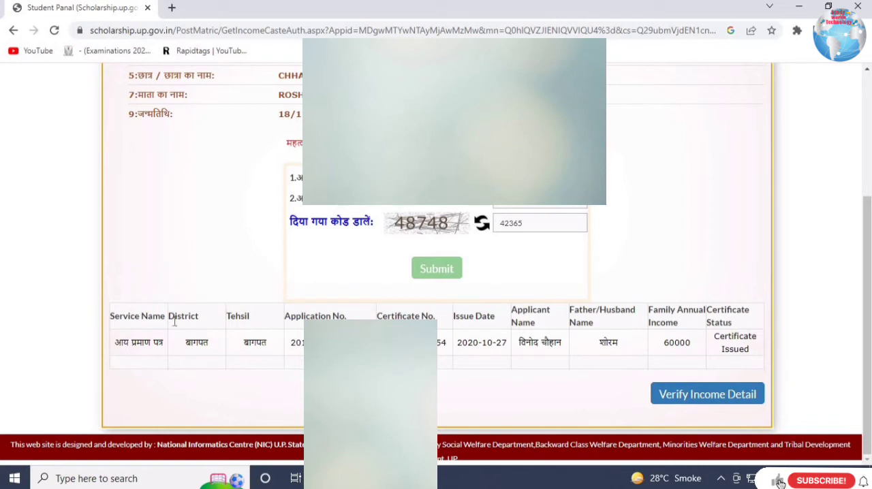
- Check the retrieved income certificate record: service name, district, tehsil, certificate number, issue date, applicant's name and father's or husband's name
{"action": "left_click_drag", "start_coordinate": [128, 320], "coordinate": [189, 324]}
{"action": "left_click_drag", "start_coordinate": [136, 349], "coordinate": [250, 346]}
{"action": "left_click", "coordinate": [285, 353]}
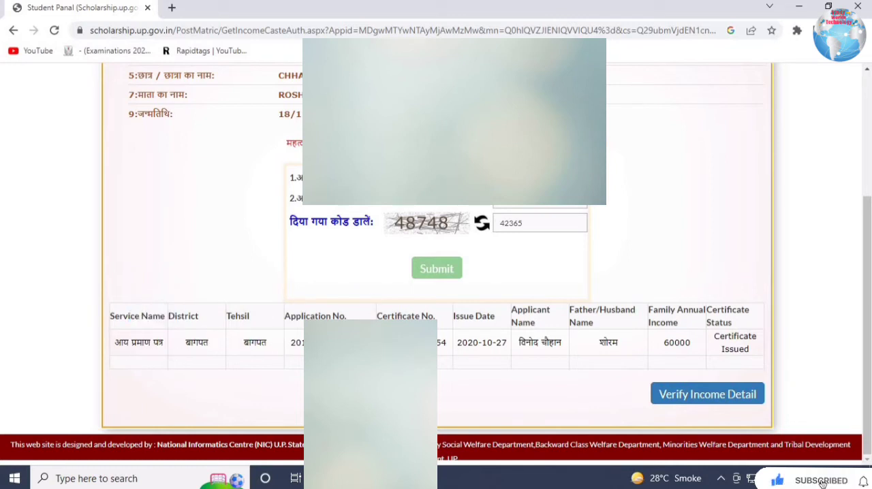
{"action": "left_click_drag", "start_coordinate": [439, 347], "coordinate": [505, 357]}
{"action": "left_click", "coordinate": [509, 348]}
{"action": "double_click", "coordinate": [464, 346]}
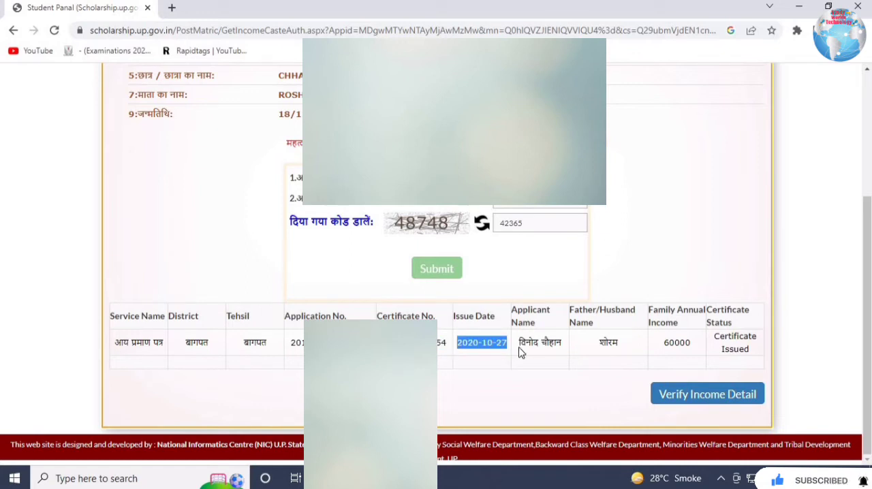
{"action": "double_click", "coordinate": [552, 347]}
{"action": "double_click", "coordinate": [609, 344]}
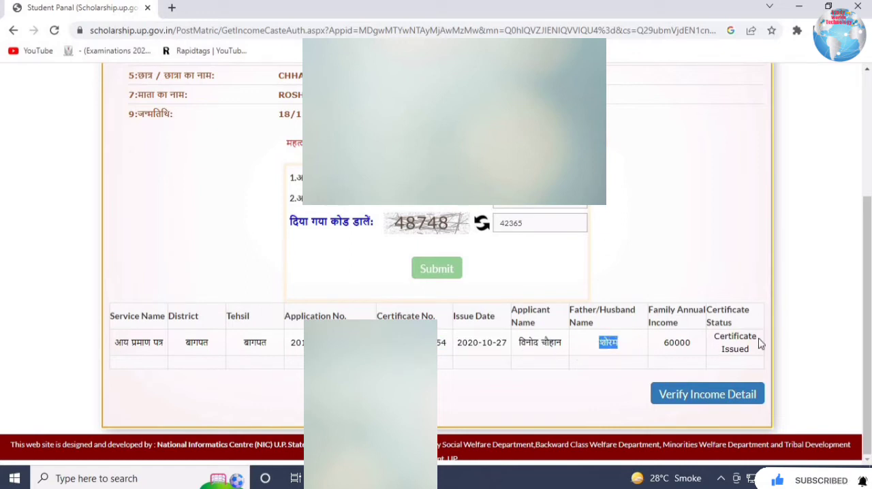
- Verify the income details, read the e-District matching message, and check the Income/Caste Auth. stage on the student dashboard
{"action": "left_click", "coordinate": [706, 401]}
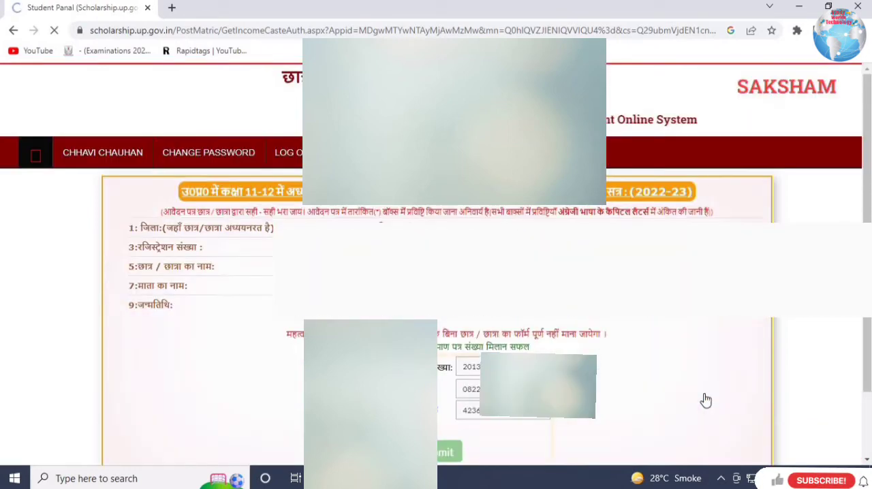
{"action": "left_click_drag", "start_coordinate": [356, 349], "coordinate": [615, 360]}
{"action": "left_click", "coordinate": [666, 366]}
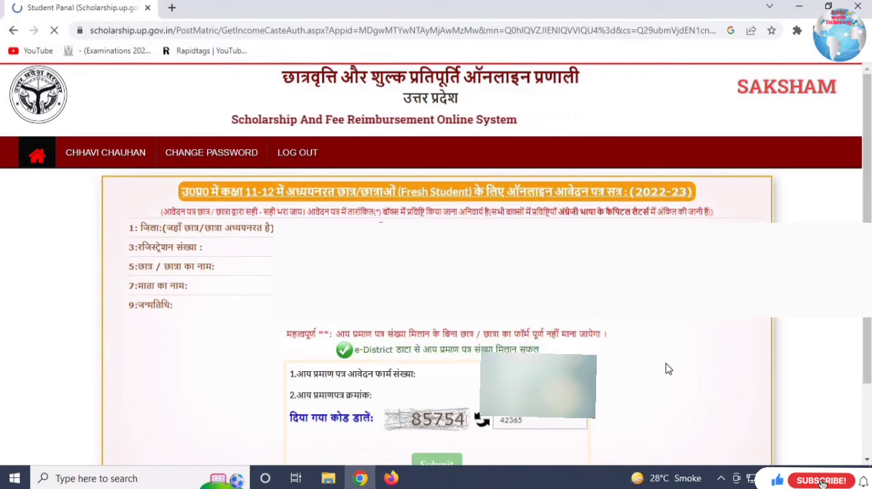
{"action": "left_click_drag", "start_coordinate": [376, 350], "coordinate": [540, 350]}
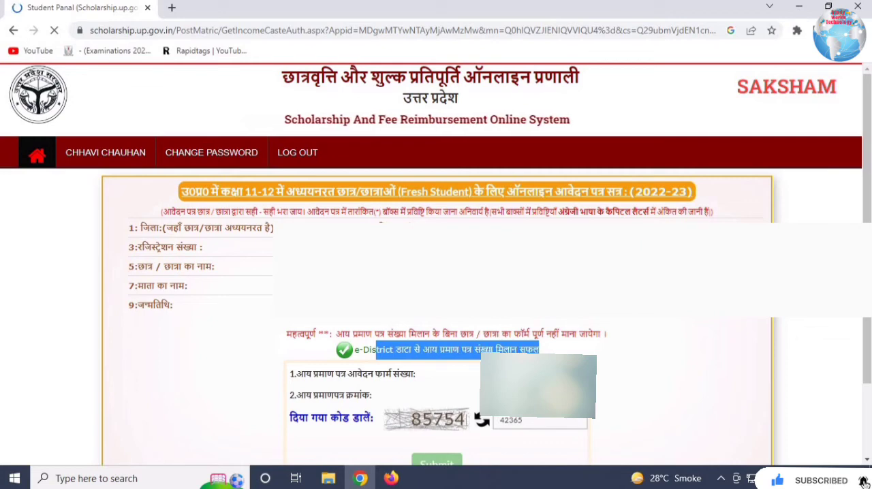
{"action": "left_click", "coordinate": [516, 321]}
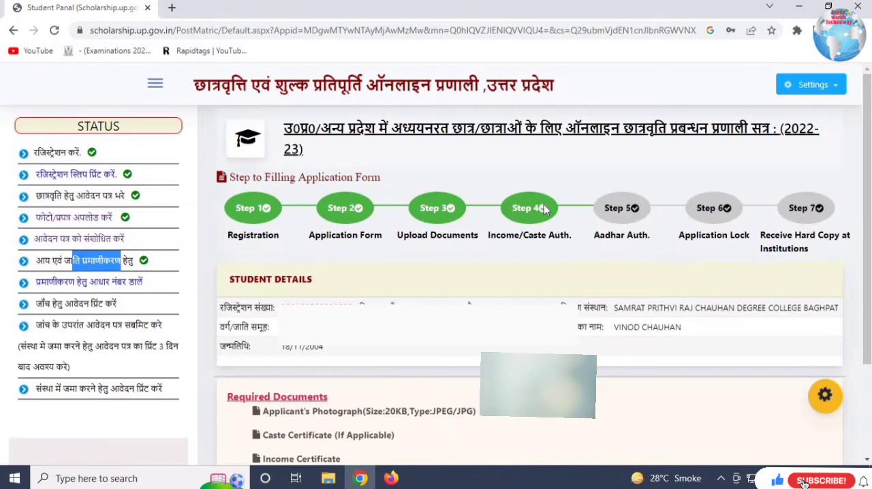
{"action": "left_click", "coordinate": [544, 205]}
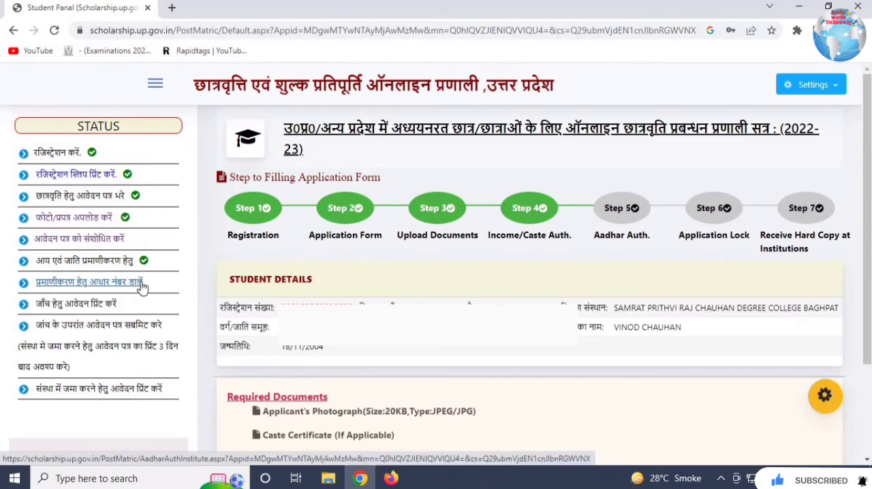
- Open the Aadhaar authentication page (प्रमाणीकरण हेतु आधार नंबर डालें) and read the student details and the notice on authentication attempts
{"action": "left_click", "coordinate": [74, 286]}
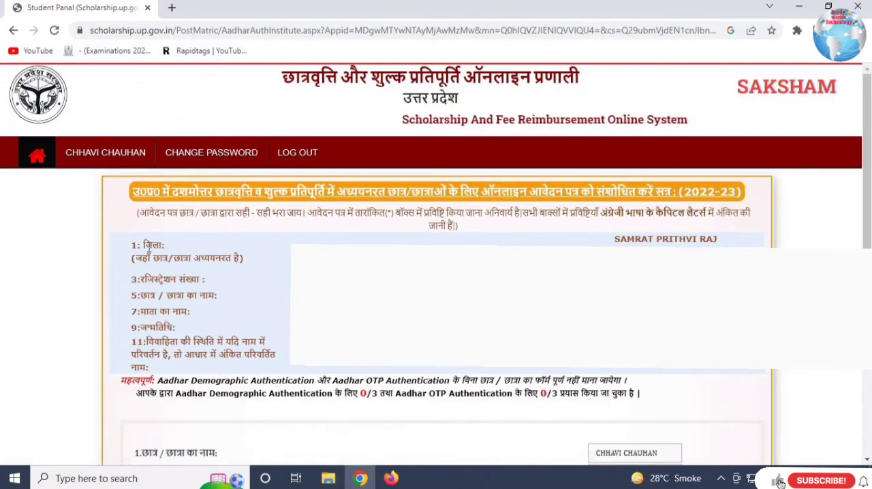
{"action": "left_click_drag", "start_coordinate": [168, 246], "coordinate": [300, 328]}
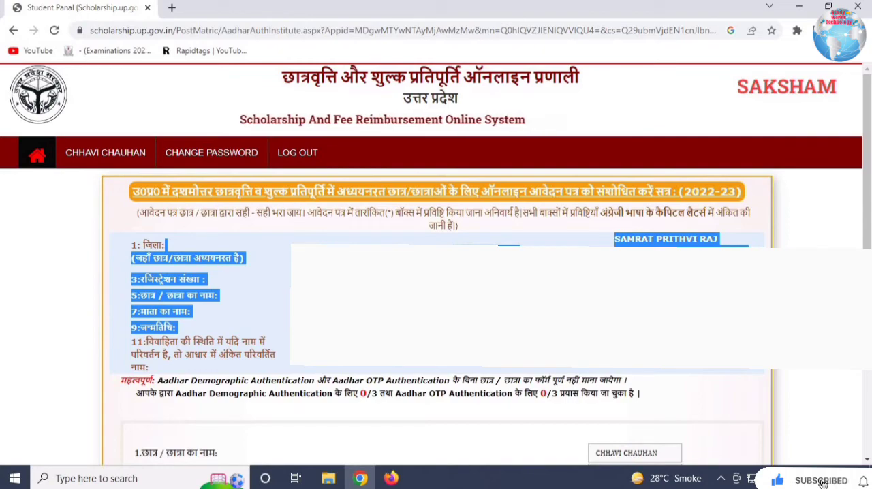
{"action": "left_click", "coordinate": [862, 248]}
{"action": "left_click_drag", "start_coordinate": [868, 191], "coordinate": [869, 347]}
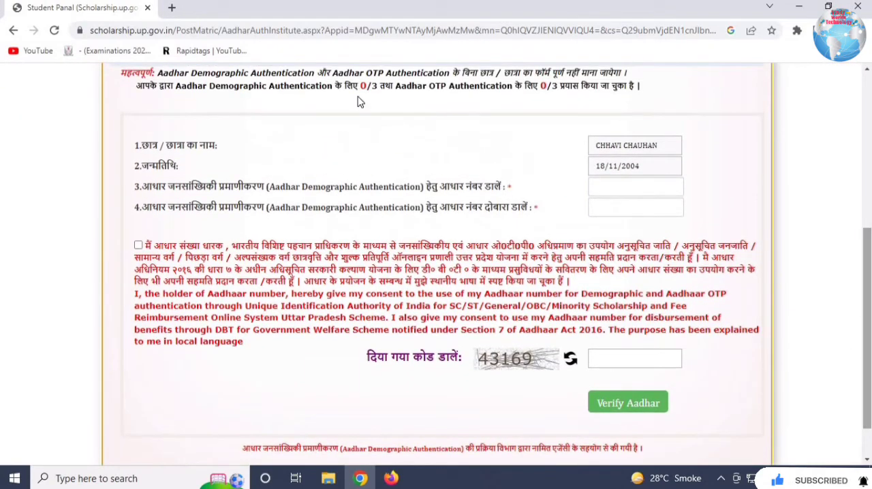
{"action": "left_click_drag", "start_coordinate": [167, 75], "coordinate": [349, 91]}
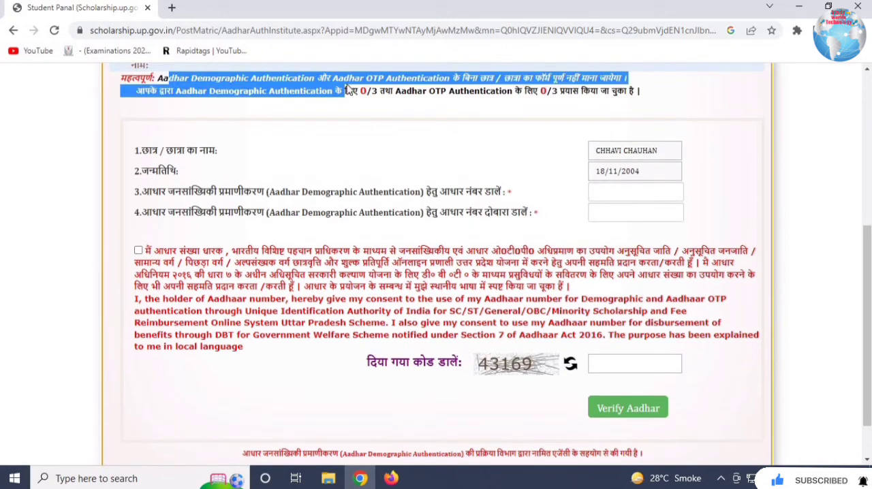
{"action": "left_click", "coordinate": [362, 76]}
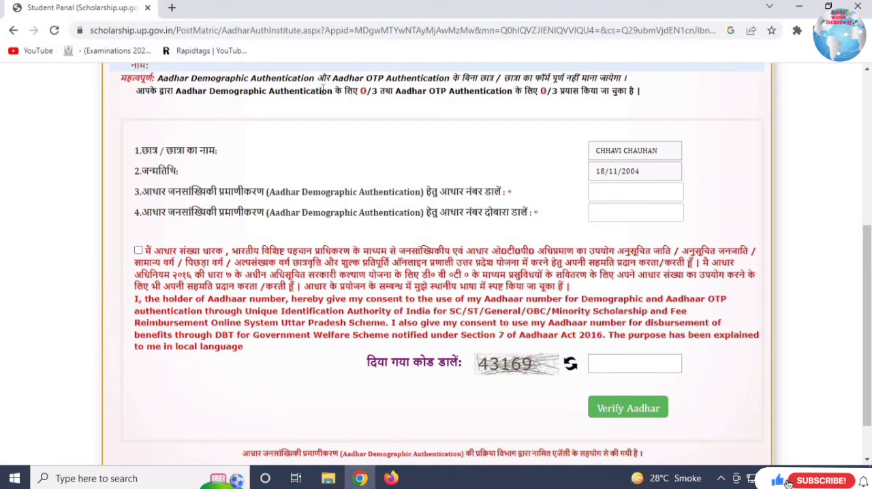
{"action": "left_click_drag", "start_coordinate": [229, 91], "coordinate": [391, 86]}
{"action": "left_click", "coordinate": [406, 90]}
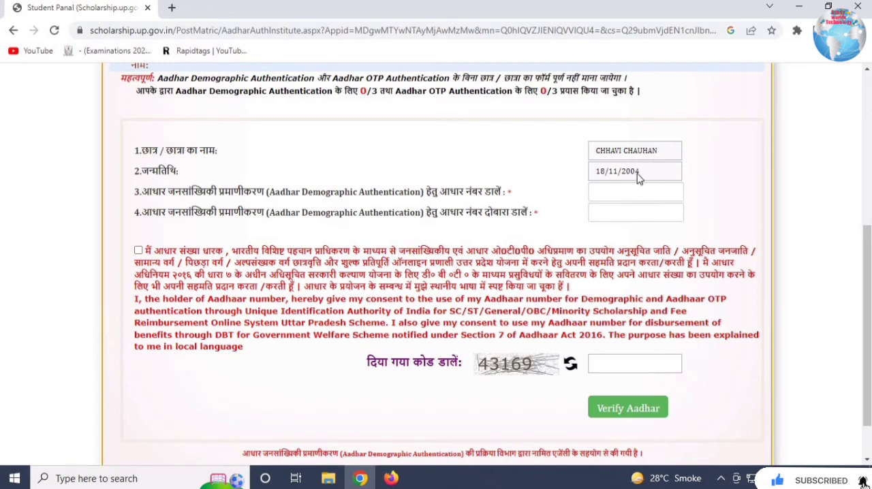
- Fill in and repeat the Aadhaar number, accept the consent, enter the captcha code, verify the Aadhaar and check the Demographic Authentication status
{"action": "left_click", "coordinate": [663, 214]}
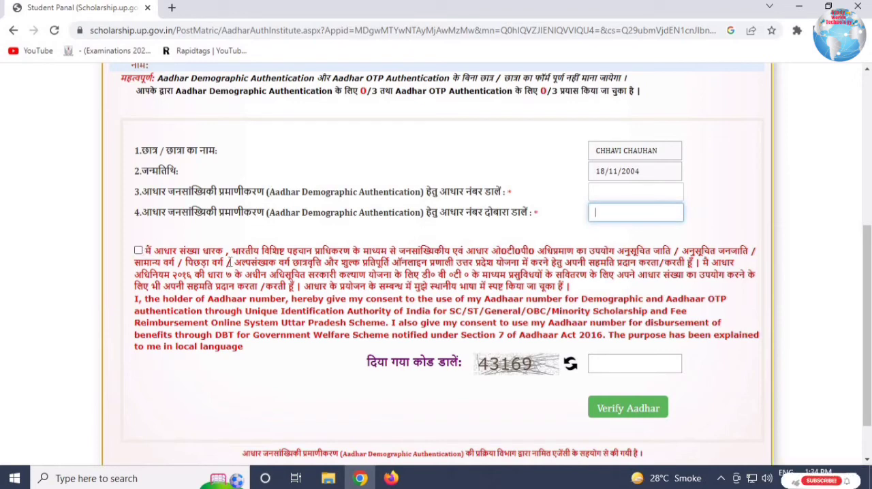
{"action": "left_click", "coordinate": [617, 364]}
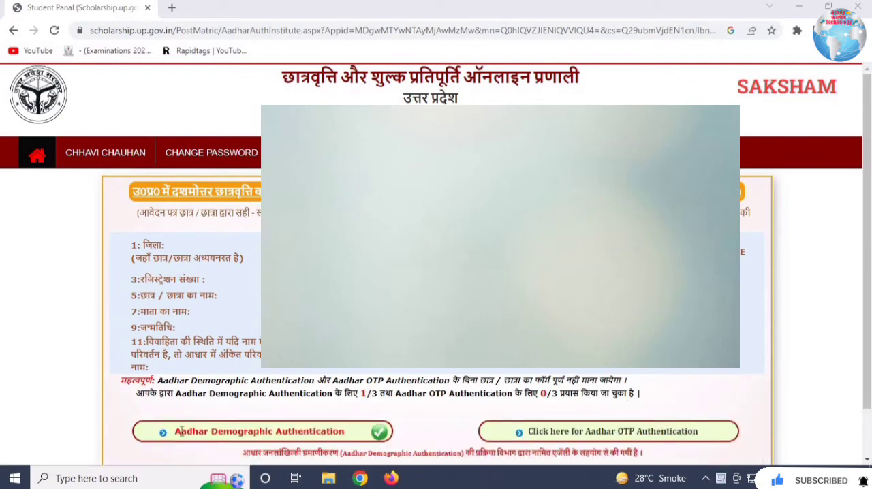
{"action": "left_click_drag", "start_coordinate": [182, 431], "coordinate": [375, 436]}
{"action": "left_click", "coordinate": [376, 436]}
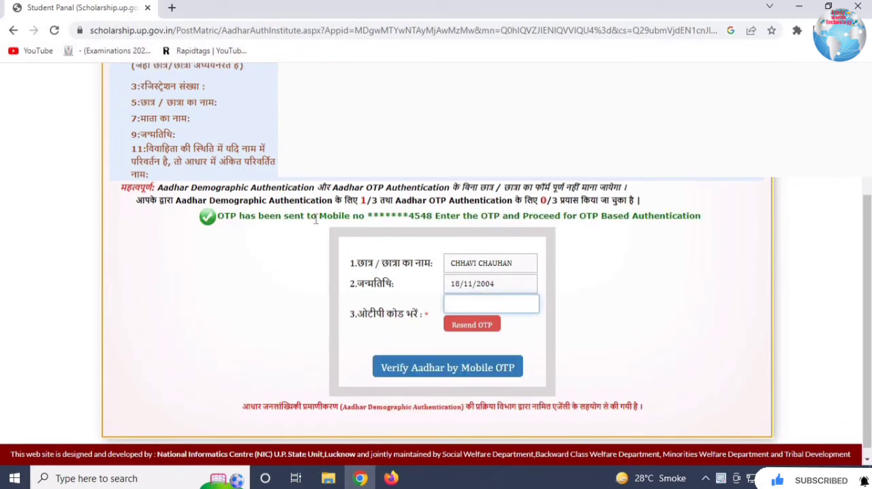
- Read the OTP notice, enter the OTP code, verify the Aadhaar by mobile OTP and check the authentication message
{"action": "left_click_drag", "start_coordinate": [219, 216], "coordinate": [725, 237]}
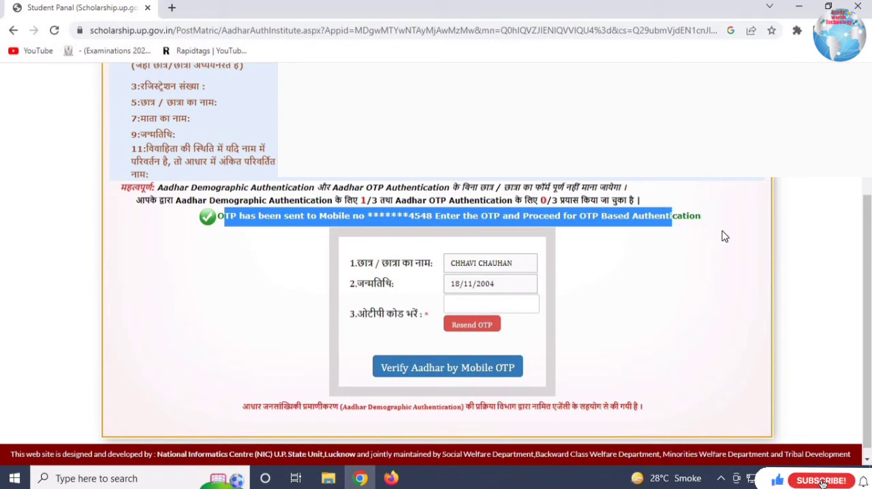
{"action": "left_click", "coordinate": [413, 372]}
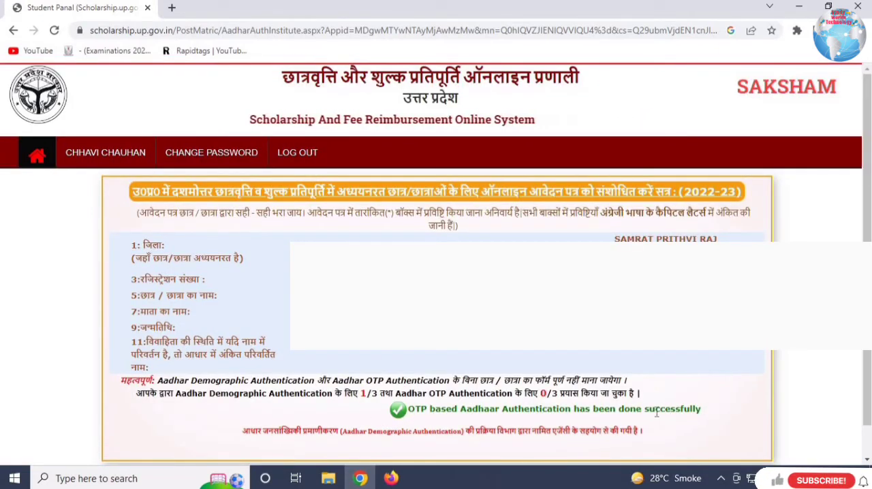
{"action": "left_click_drag", "start_coordinate": [502, 409], "coordinate": [742, 415]}
{"action": "left_click", "coordinate": [742, 414]}
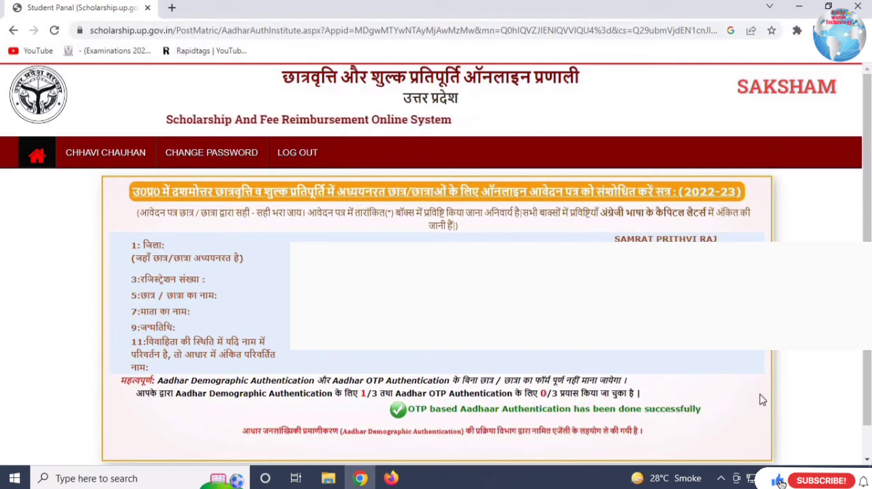
{"action": "scroll", "coordinate": [761, 399], "scroll_direction": "down", "scroll_amount": 1}
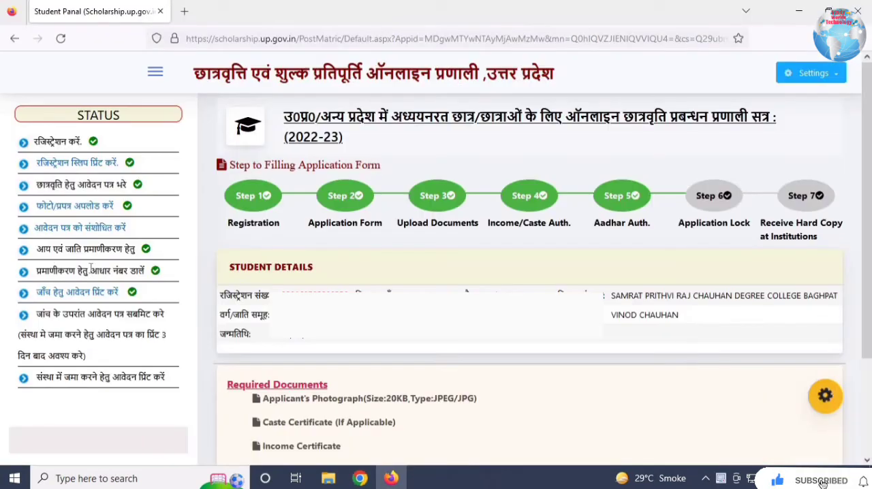
- Open the application's check print (जाँच हेतु आवेदन प्रिंट करें) and save it with Microsoft Print to PDF as "final print" in Pictures
{"action": "left_click_drag", "start_coordinate": [49, 270], "coordinate": [156, 273]}
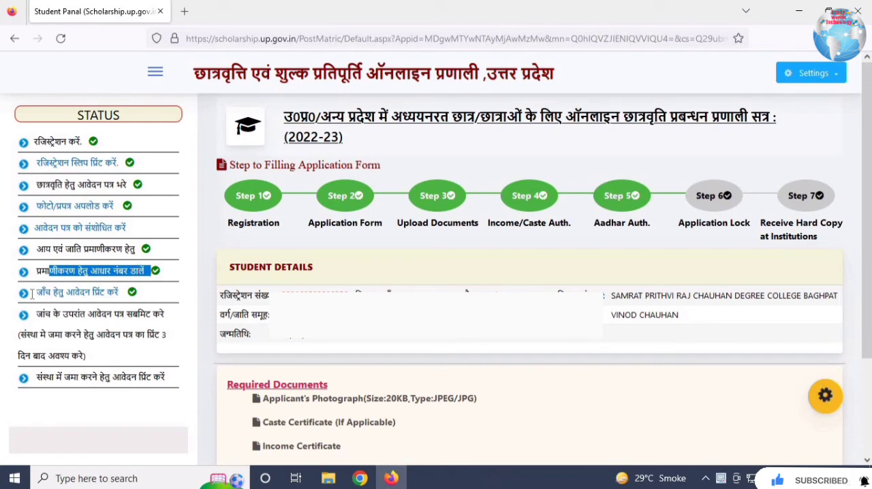
{"action": "left_click", "coordinate": [77, 298]}
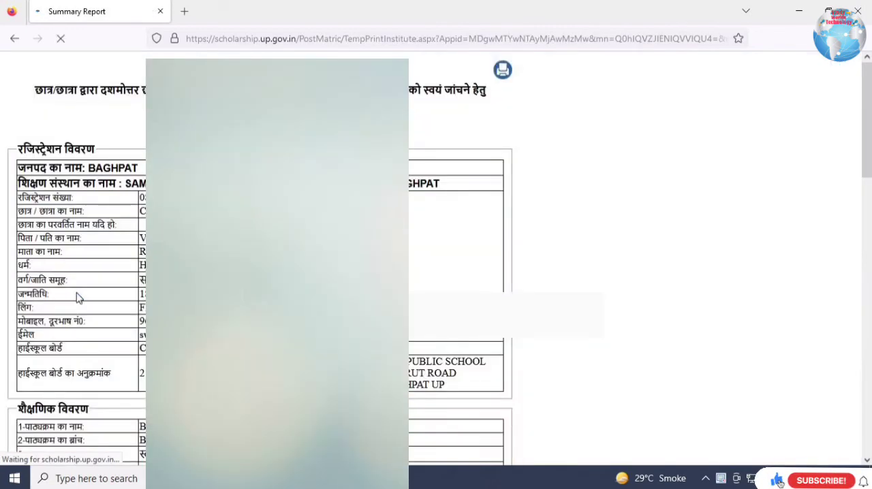
{"action": "left_click", "coordinate": [503, 71]}
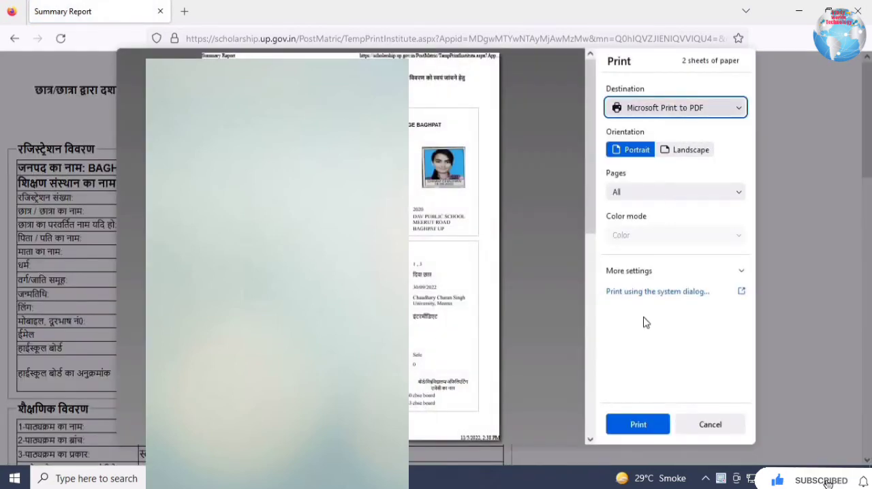
{"action": "left_click", "coordinate": [638, 424]}
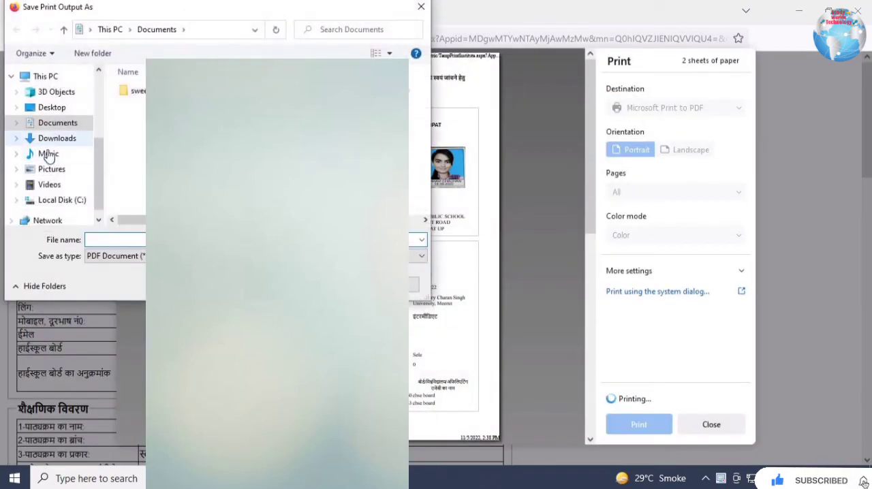
{"action": "left_click", "coordinate": [47, 170]}
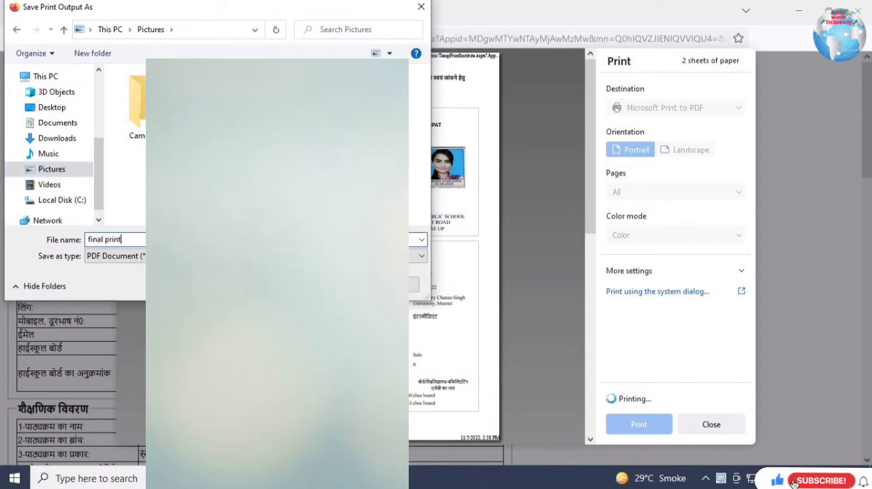
{"action": "key", "text": "Return"}
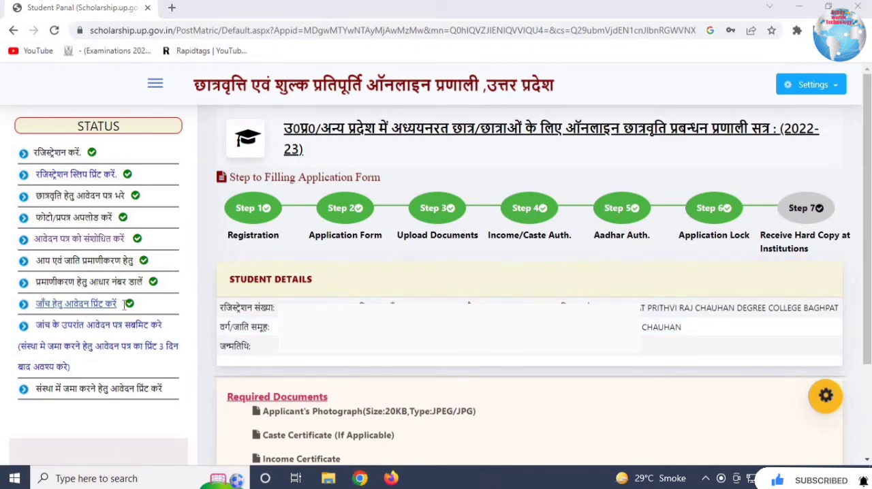
- Submit the checked application for preliminary scrutiny, confirm the submission and check that stage in the status list
{"action": "left_click", "coordinate": [68, 331]}
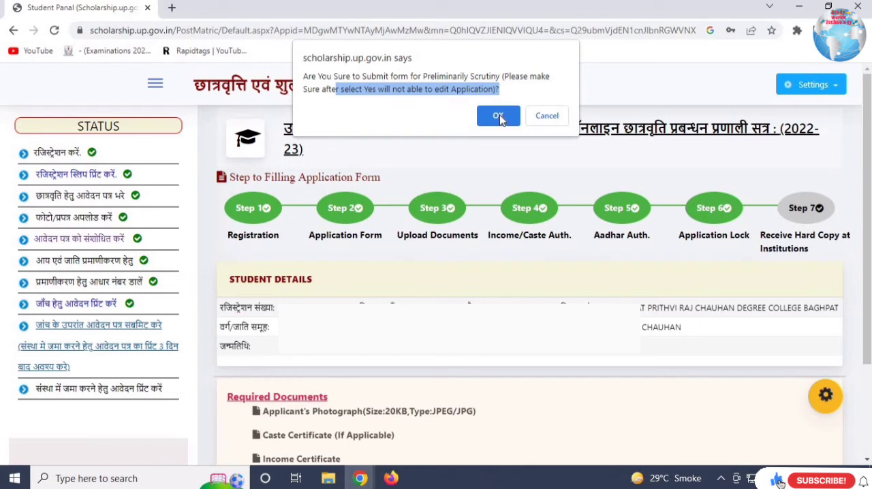
{"action": "left_click", "coordinate": [498, 116]}
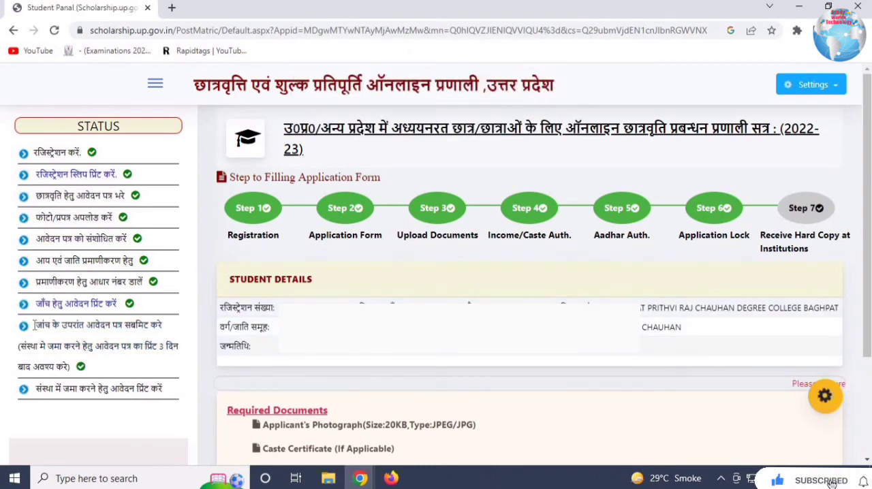
{"action": "left_click_drag", "start_coordinate": [44, 326], "coordinate": [143, 364]}
{"action": "left_click", "coordinate": [144, 361]}
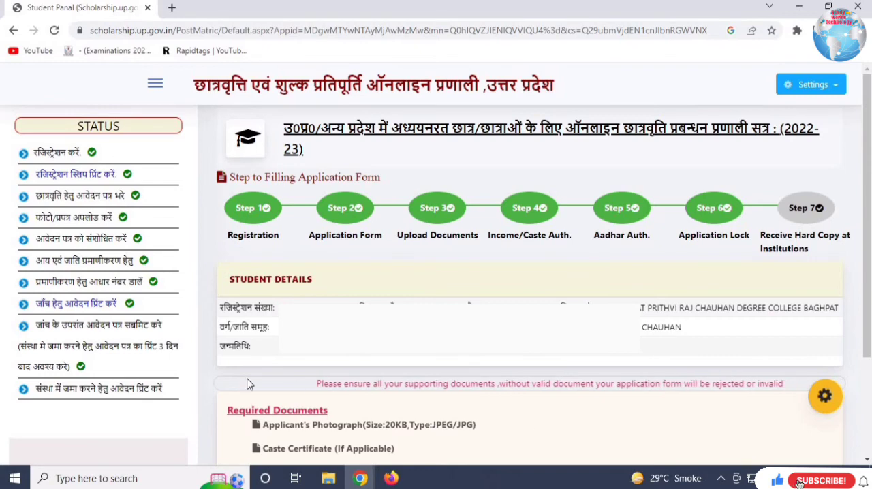
- Examine the institution print stage (संस्था में जमा करने हेतु आवेदन प्रिंट करें) and the note on printing 3 days after submission
{"action": "left_click_drag", "start_coordinate": [41, 389], "coordinate": [164, 400]}
{"action": "double_click", "coordinate": [58, 393]}
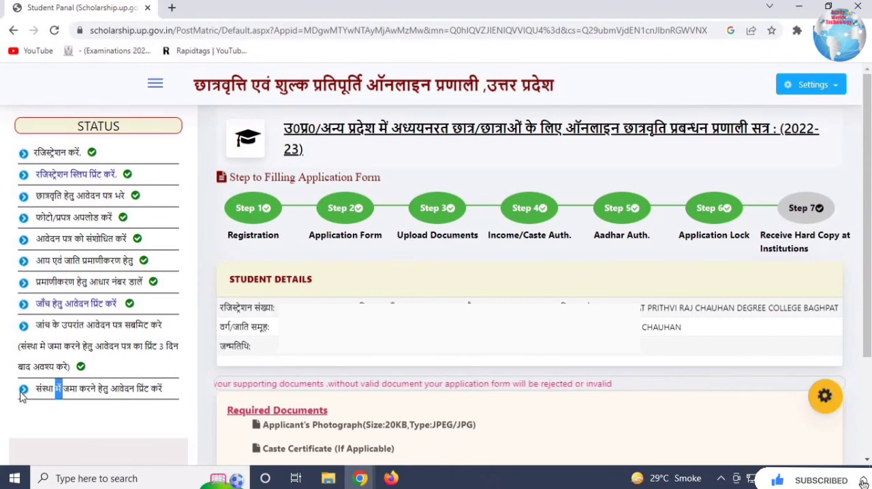
{"action": "left_click", "coordinate": [22, 396]}
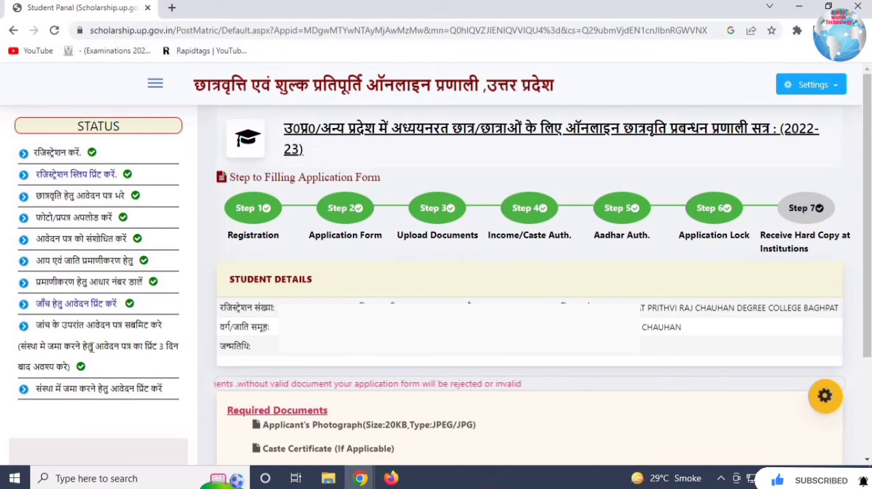
{"action": "left_click_drag", "start_coordinate": [133, 347], "coordinate": [179, 348]}
{"action": "left_click", "coordinate": [107, 372]}
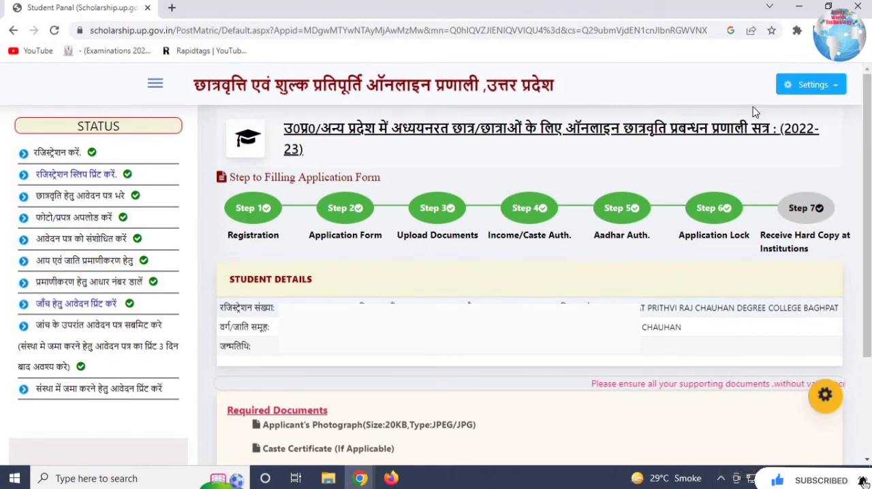
- Open the account settings options on the student dashboard
{"action": "left_click", "coordinate": [838, 95]}
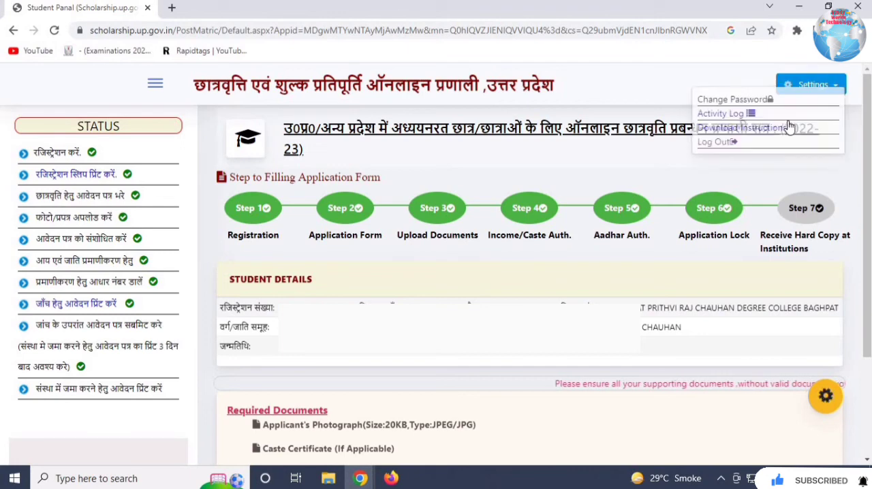